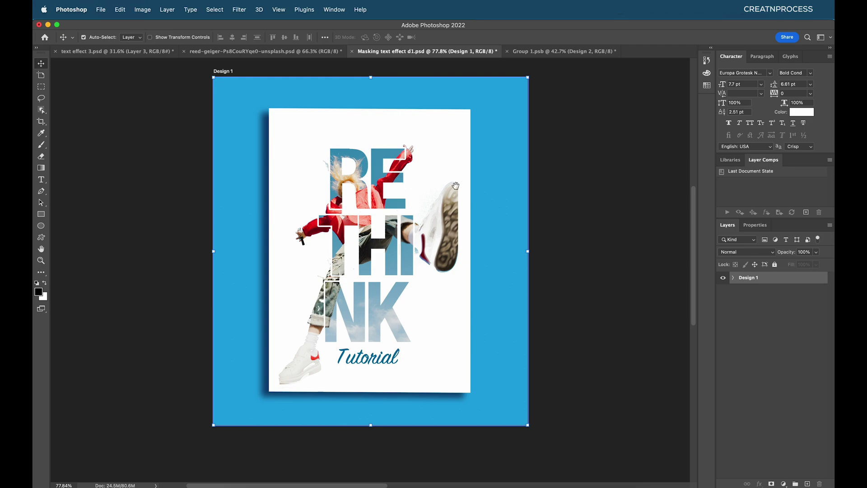
Add a new artboard of the same size directly beside the Design 1 artboard.
{"action": "scroll", "coordinate": [455, 185], "scroll_direction": "right", "scroll_amount": 5}
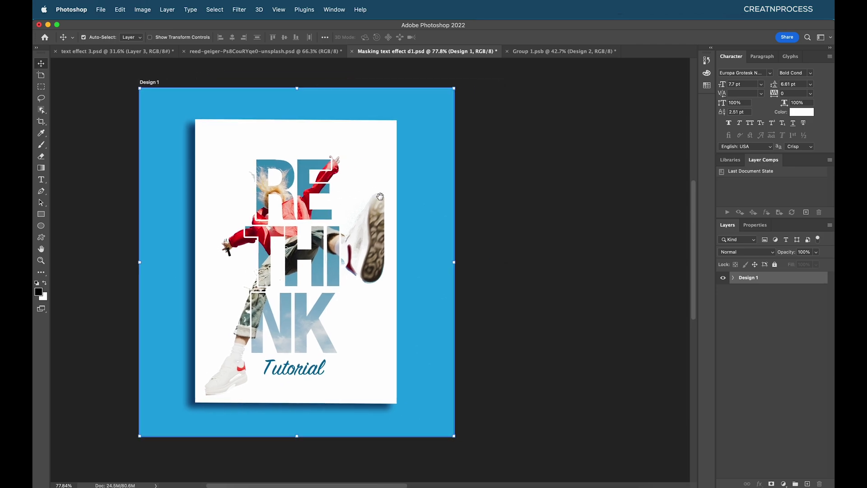
{"action": "left_click", "coordinate": [41, 75]}
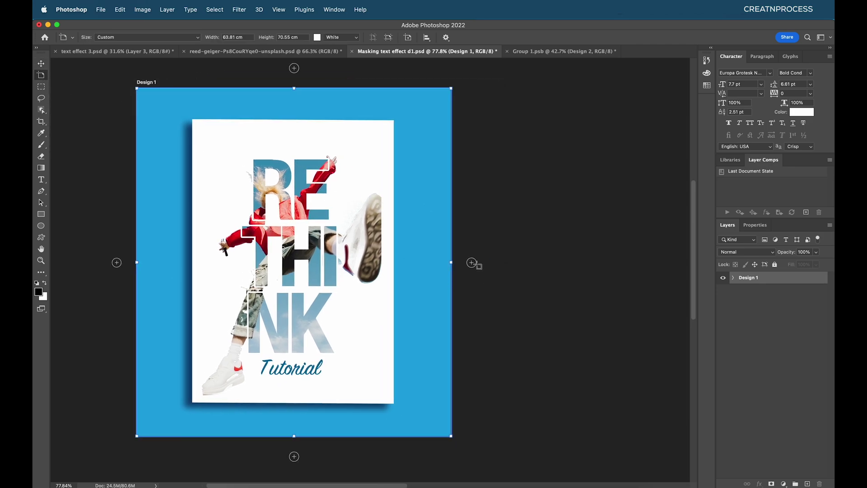
{"action": "left_click", "coordinate": [471, 263]}
{"action": "scroll", "coordinate": [430, 275], "scroll_direction": "left", "scroll_amount": 3}
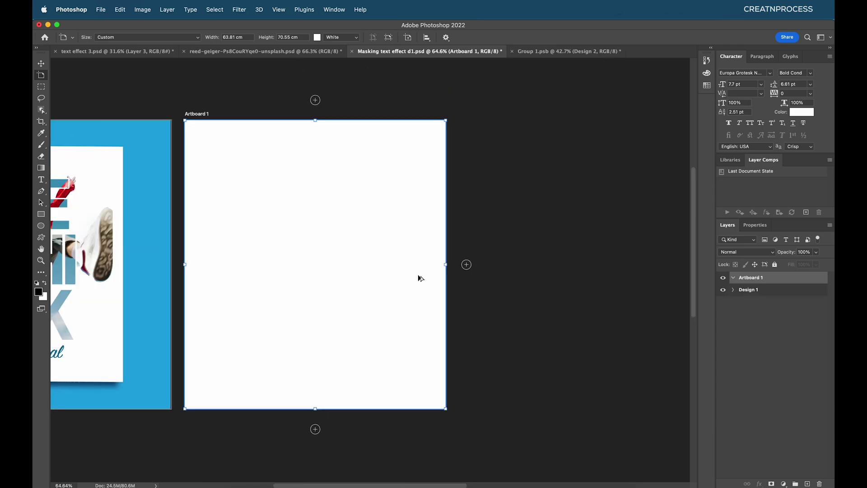
{"action": "scroll", "coordinate": [343, 238], "scroll_direction": "down", "scroll_amount": 2}
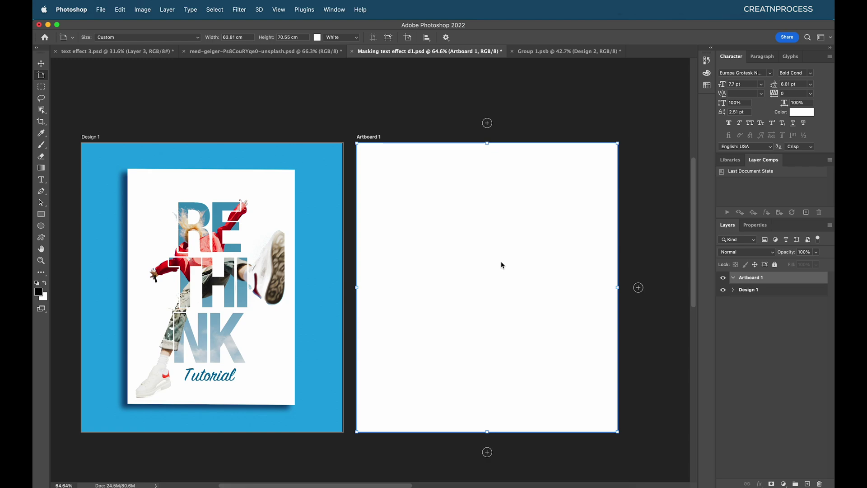
Add the three-line text "RE THI NK" to Artboard 1, enlarge it to about 570 pt and centre it on the artboard.
{"action": "key", "text": "t"}
{"action": "left_click", "coordinate": [443, 208]}
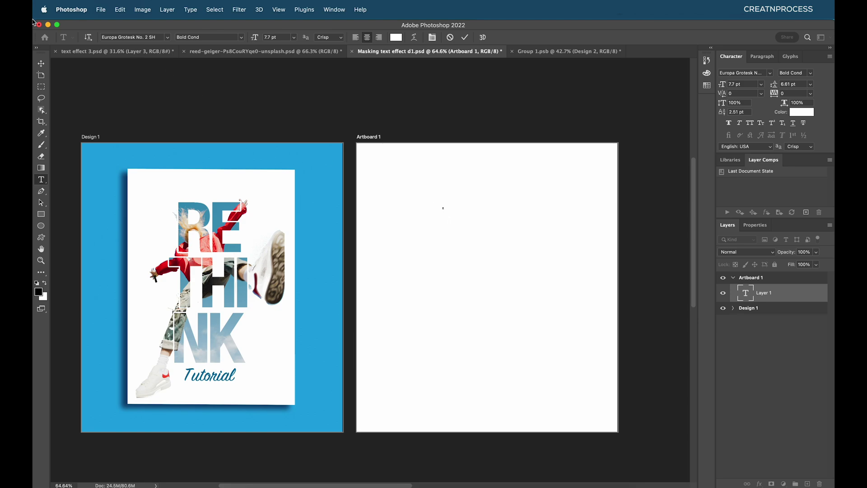
{"action": "key", "text": "ctrl+Return"}
{"action": "key", "text": "ctrl+t"}
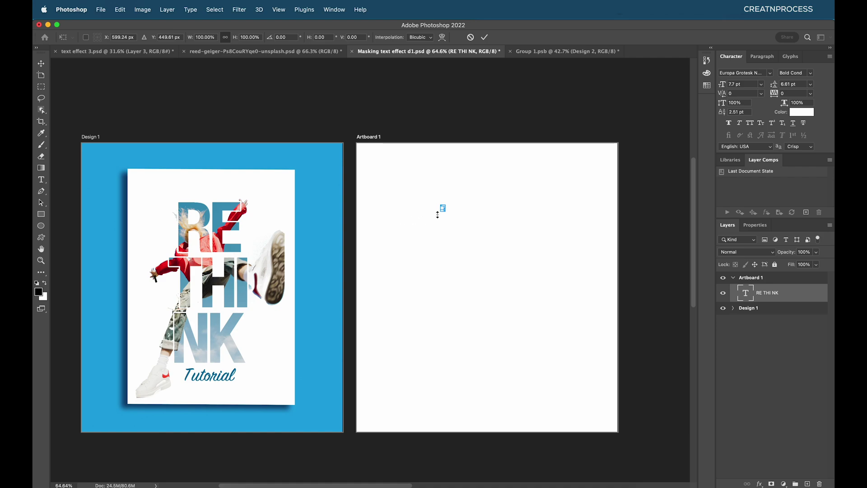
{"action": "left_click_drag", "start_coordinate": [442, 208], "coordinate": [587, 422]}
{"action": "left_click_drag", "start_coordinate": [507, 330], "coordinate": [499, 296]}
{"action": "key", "text": "Return"}
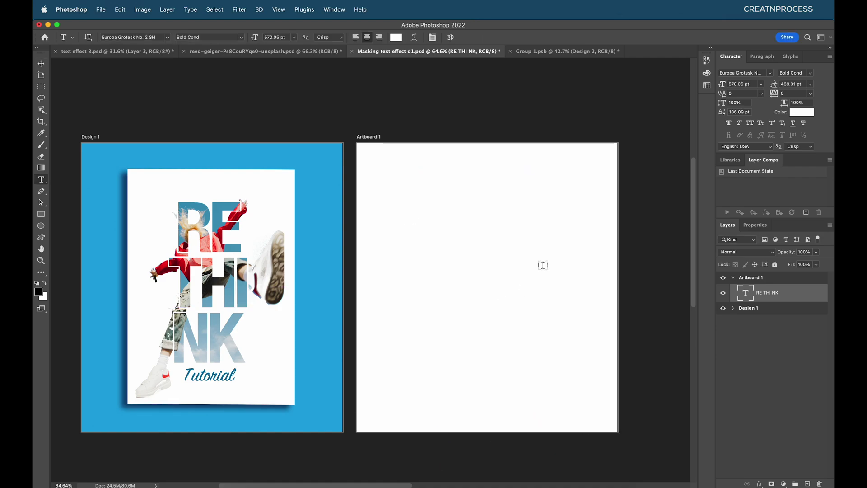
Colour the RE THI NK text black and move it slightly down on Artboard 1.
{"action": "left_click", "coordinate": [793, 117]}
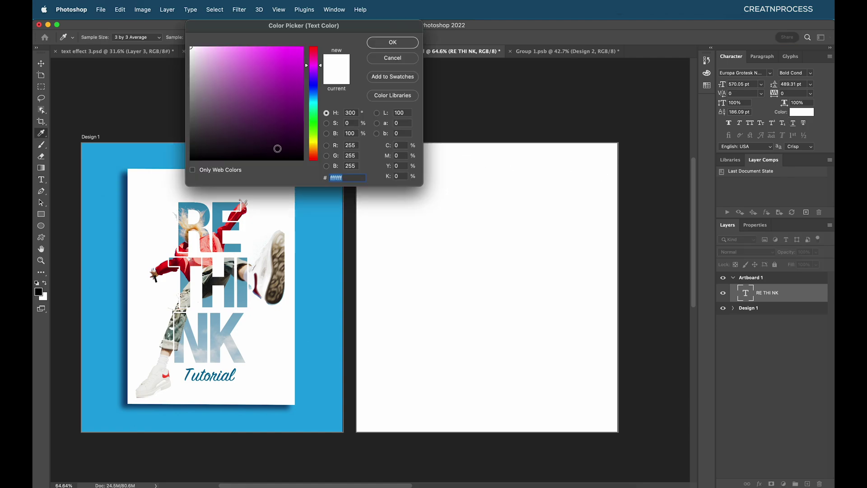
{"action": "left_click", "coordinate": [277, 154]}
{"action": "left_click", "coordinate": [391, 44]}
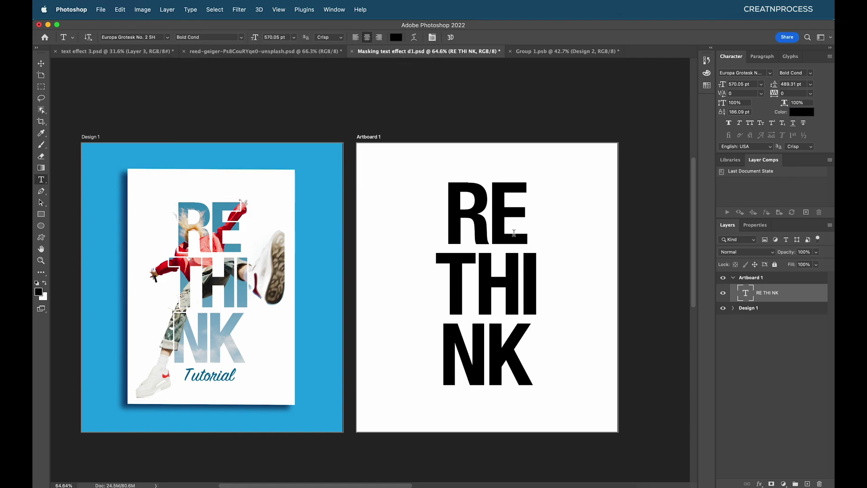
{"action": "left_click", "coordinate": [41, 63]}
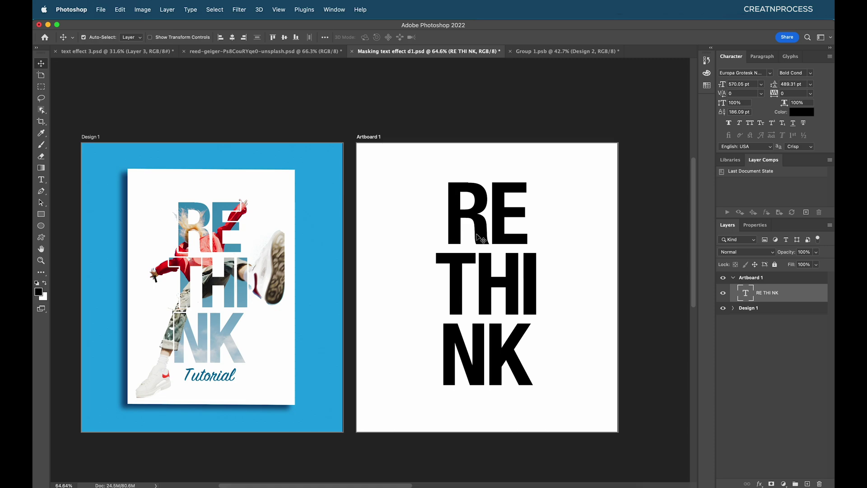
{"action": "left_click_drag", "start_coordinate": [475, 236], "coordinate": [476, 246]}
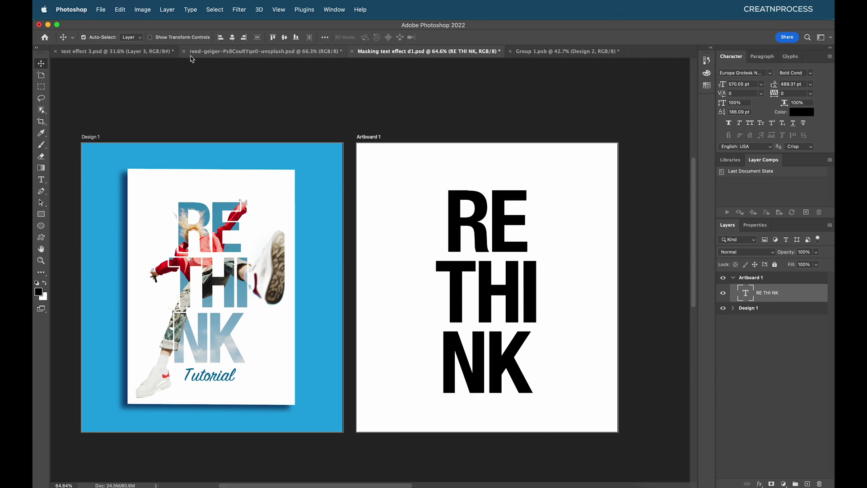
{"action": "key", "text": "t"}
{"action": "left_click", "coordinate": [167, 37]}
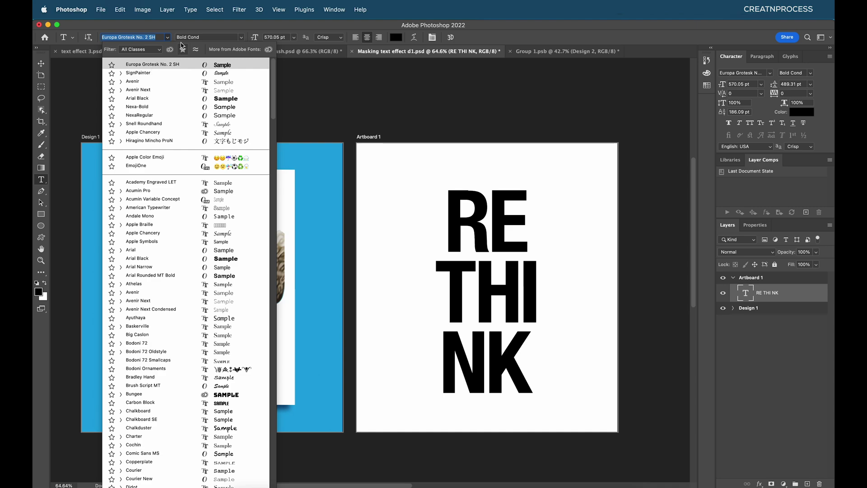
{"action": "left_click", "coordinate": [312, 120]}
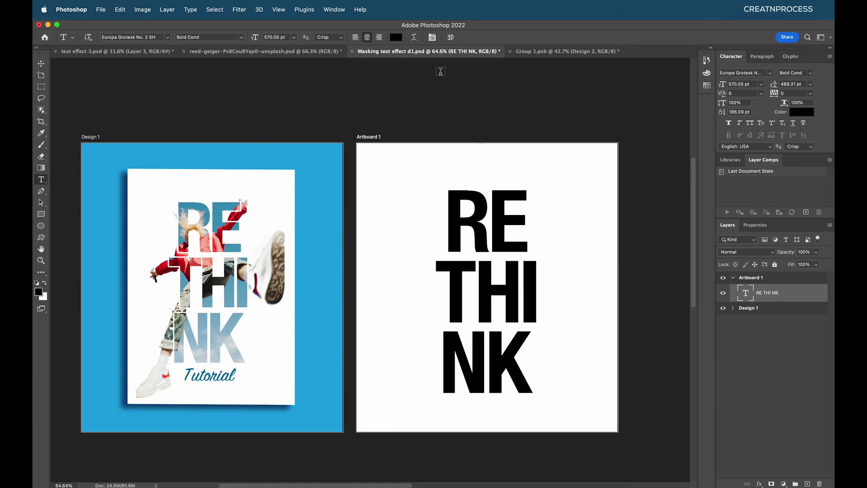
{"action": "left_click", "coordinate": [432, 39]}
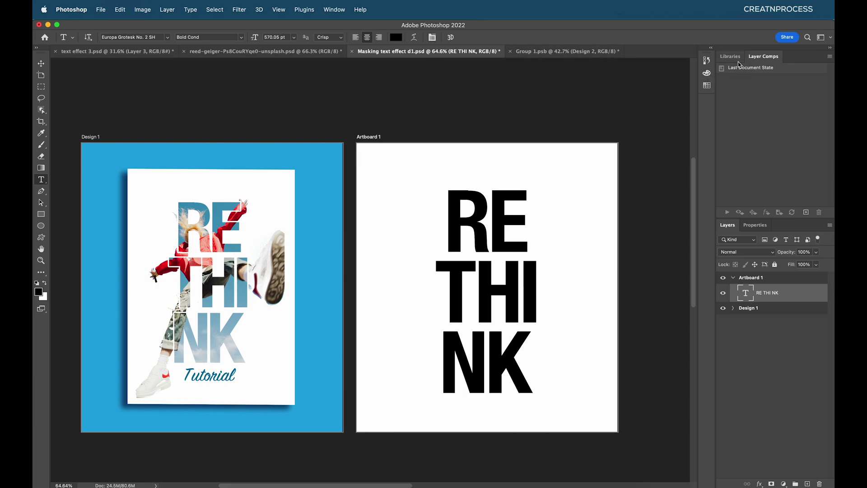
{"action": "left_click", "coordinate": [432, 37]}
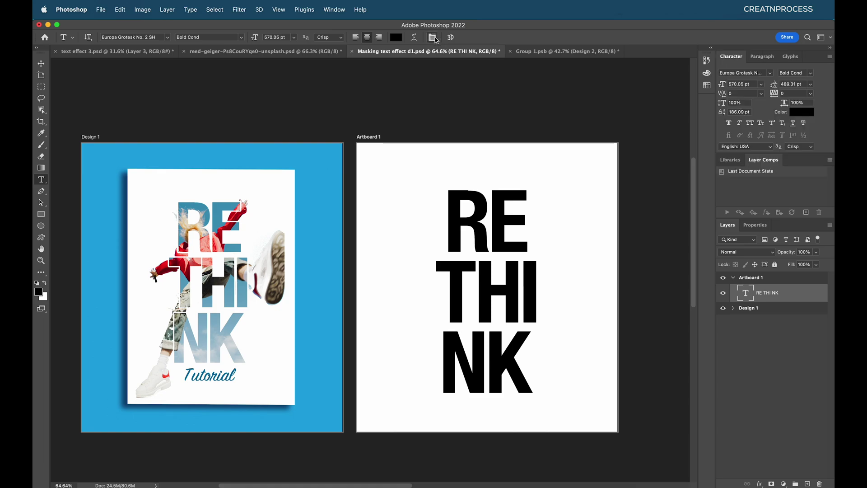
Set the leading of the RE THI NK text to 500 pt.
{"action": "left_click", "coordinate": [790, 84]}
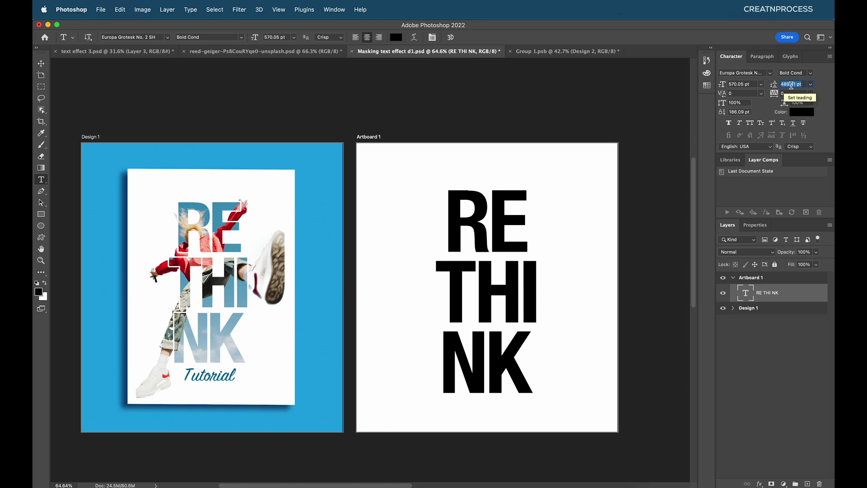
{"action": "type", "text": "490"}
{"action": "key", "text": "Return"}
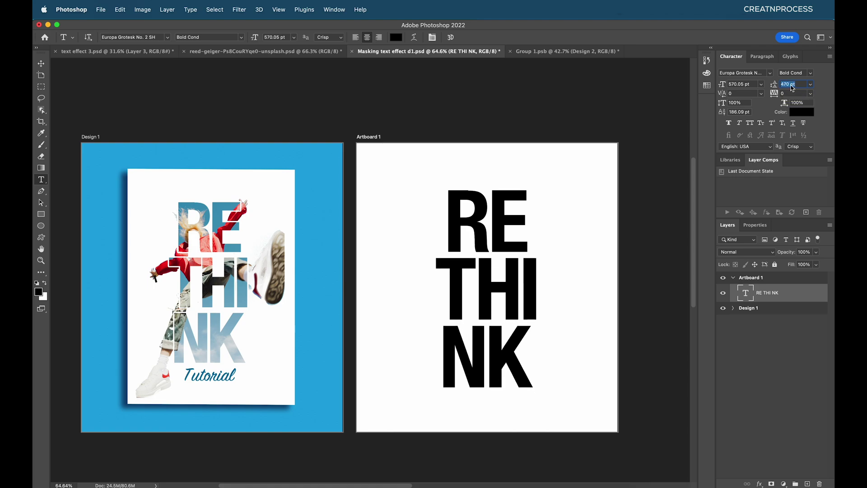
{"action": "key", "text": "shift+Up"}
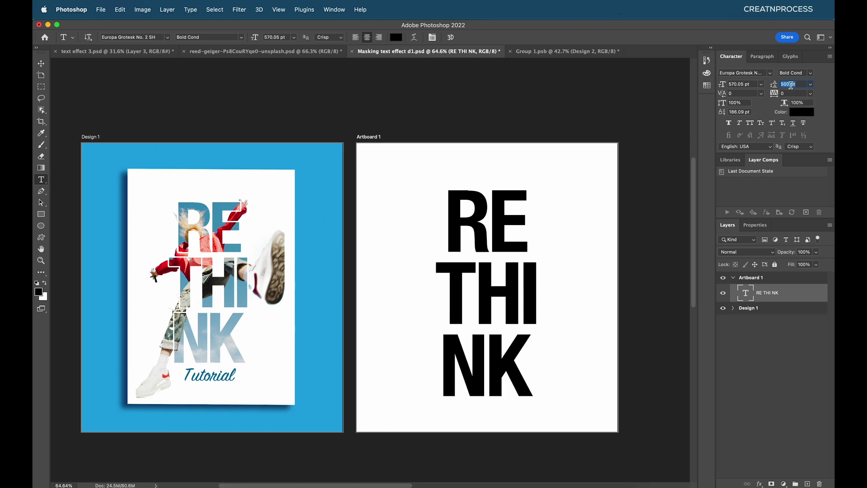
{"action": "key", "text": "shift+Up"}
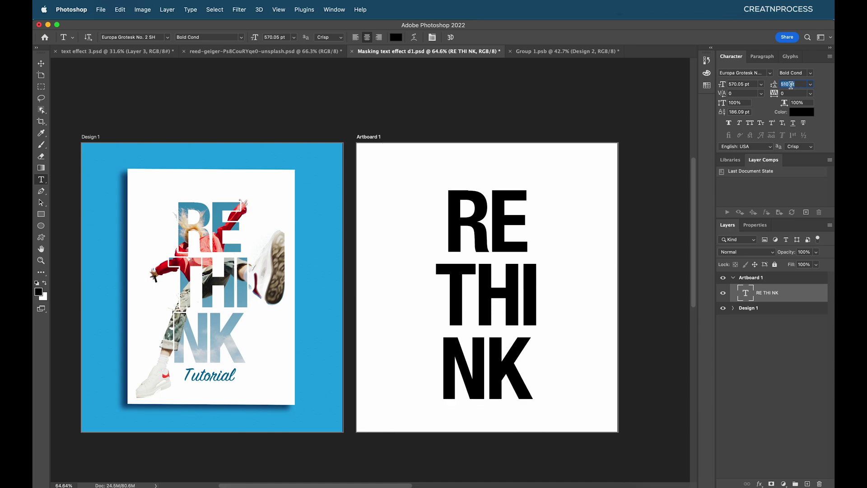
{"action": "key", "text": "shift+Down"}
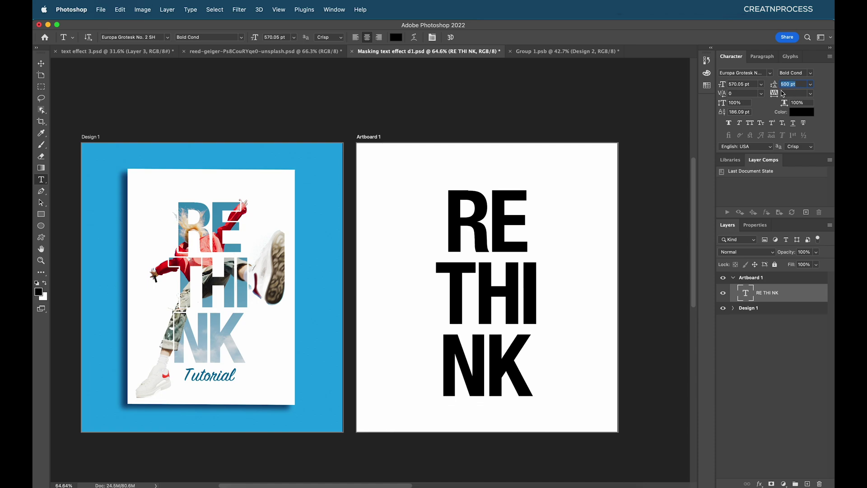
Try different tracking values on the RE THI NK text and set its tracking to -20.
{"action": "left_click", "coordinate": [786, 92]}
{"action": "key", "text": "Up"}
{"action": "key", "text": "Up"}
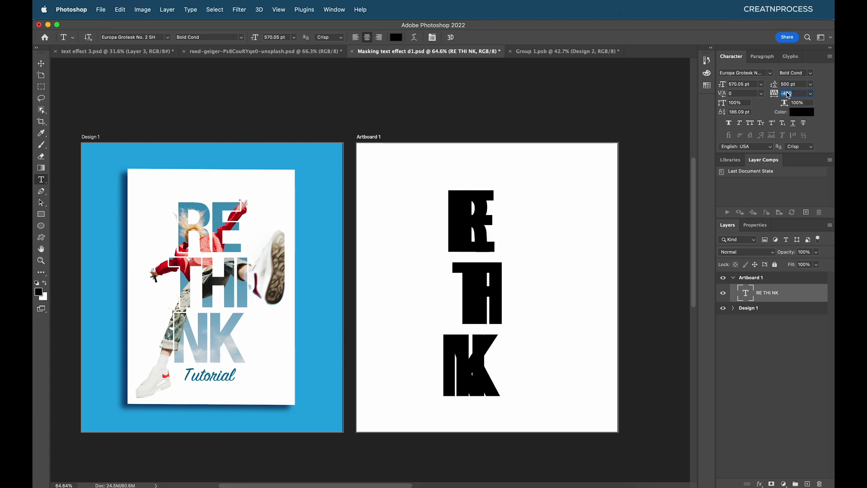
{"action": "key", "text": "Down"}
{"action": "key", "text": "Down"}
{"action": "key", "text": "Up"}
{"action": "key", "text": "Up"}
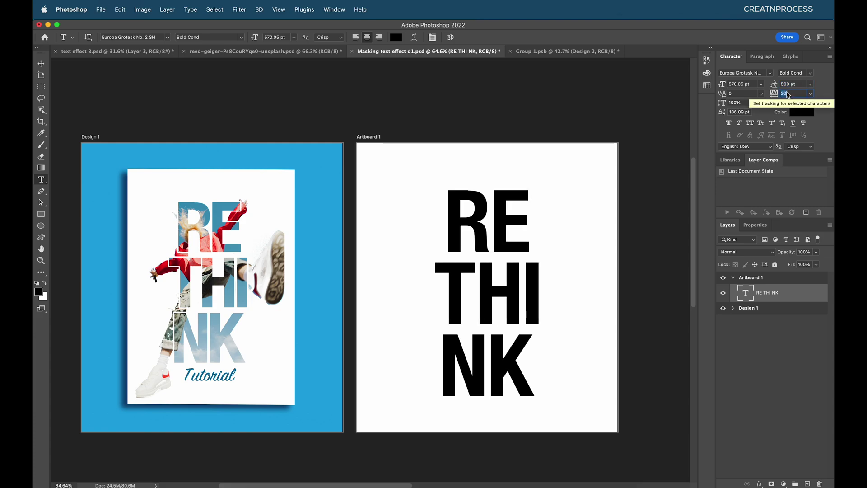
{"action": "key", "text": "Down"}
{"action": "key", "text": "Down"}
{"action": "key", "text": "Down"}
{"action": "key", "text": "Down"}
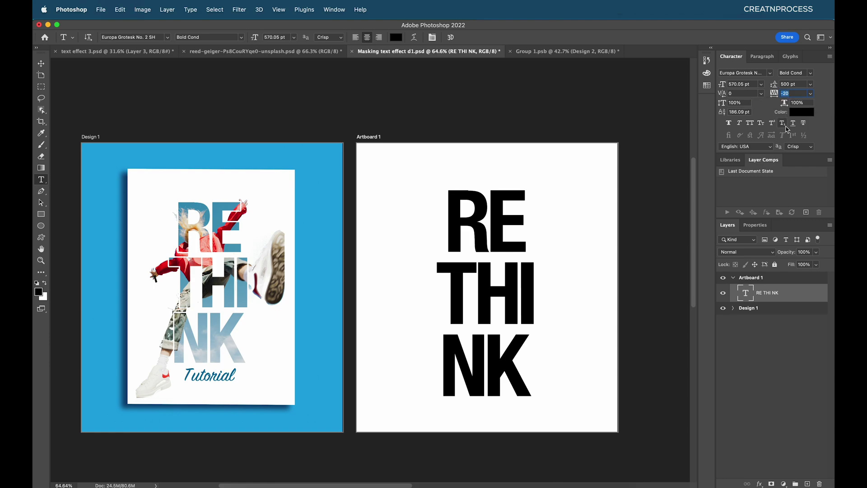
Tighten the leading of the RE THI NK text to 496 pt and return to the Move tool.
{"action": "left_click", "coordinate": [800, 85]}
{"action": "key", "text": "Down"}
{"action": "key", "text": "Down"}
{"action": "key", "text": "Down"}
{"action": "key", "text": "Down"}
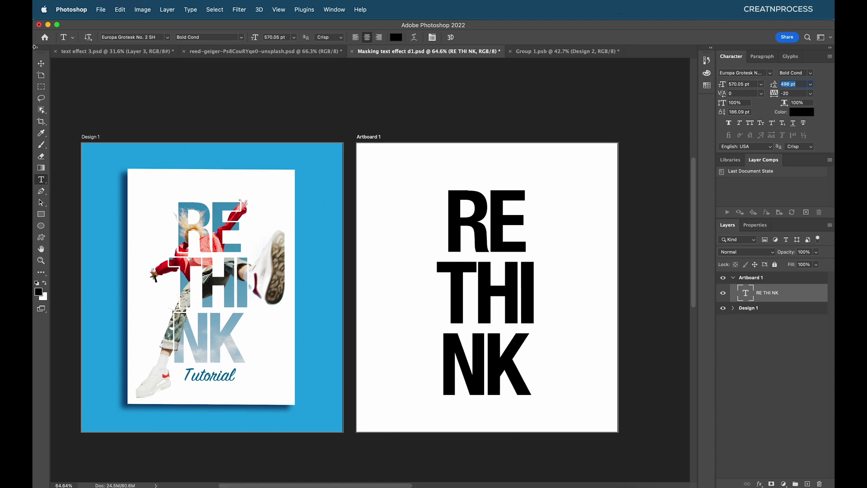
{"action": "left_click", "coordinate": [40, 63]}
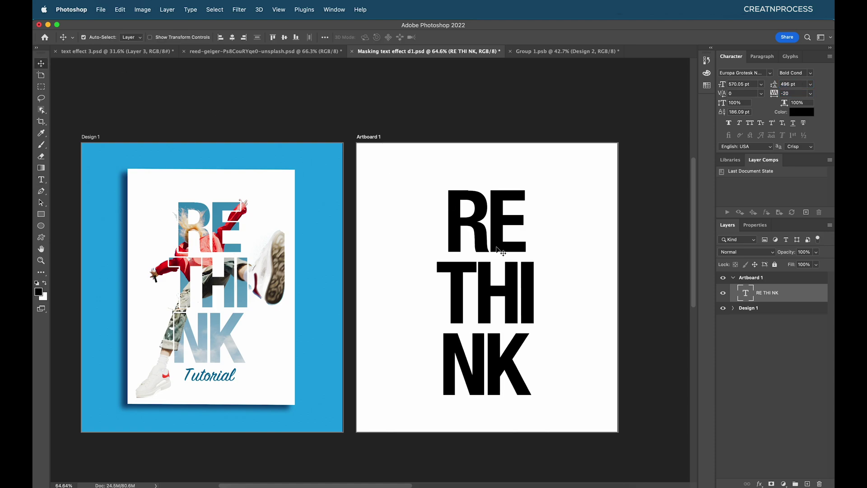
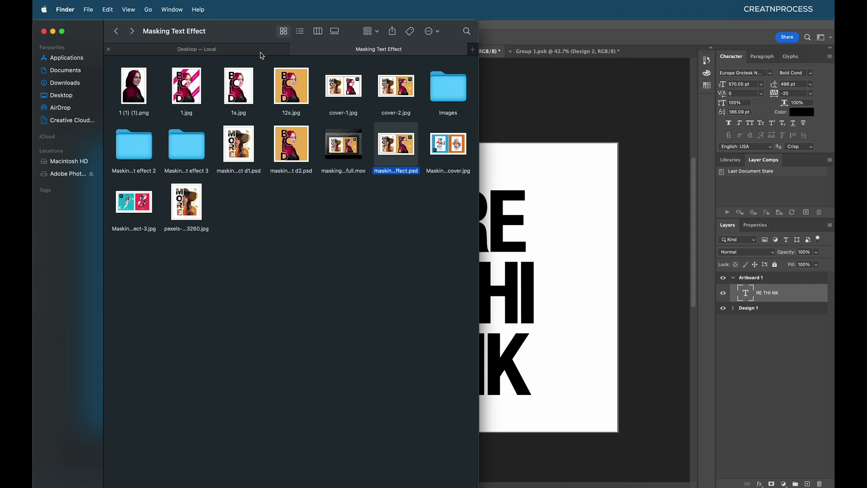
Place the photo of the jumping person in the red jacket from the Images folder onto Artboard 1, at its default size.
{"action": "double_click", "coordinate": [433, 99]}
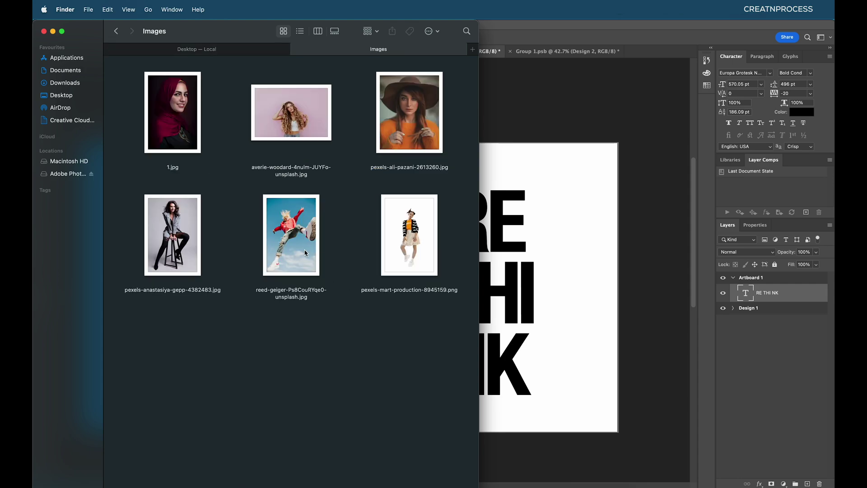
{"action": "left_click_drag", "start_coordinate": [306, 253], "coordinate": [575, 304]}
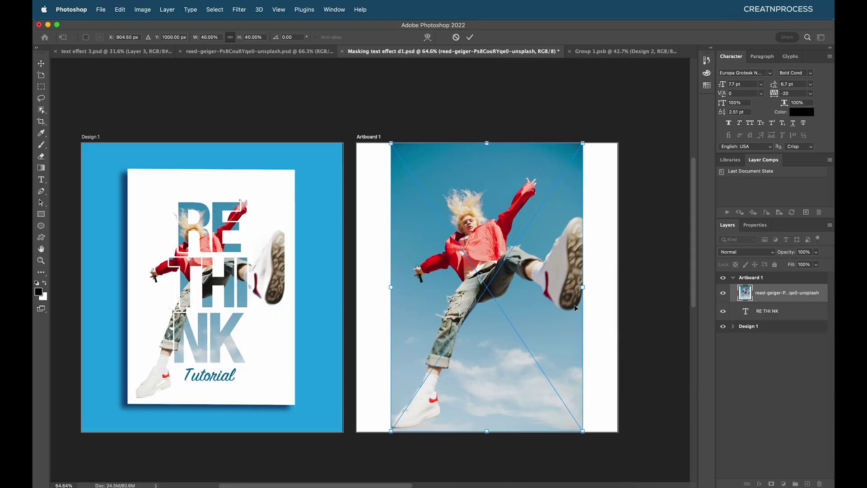
{"action": "key", "text": "Return"}
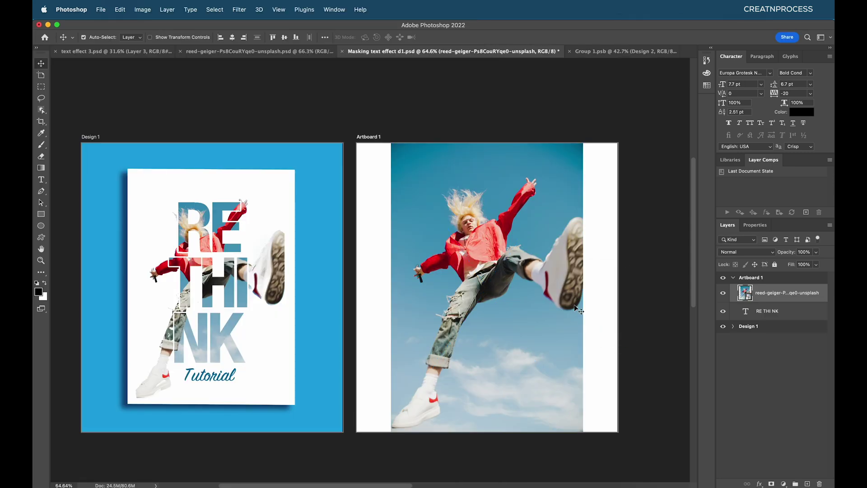
Duplicate the placed photo layer on Artboard 1.
{"action": "right_click", "coordinate": [786, 296]}
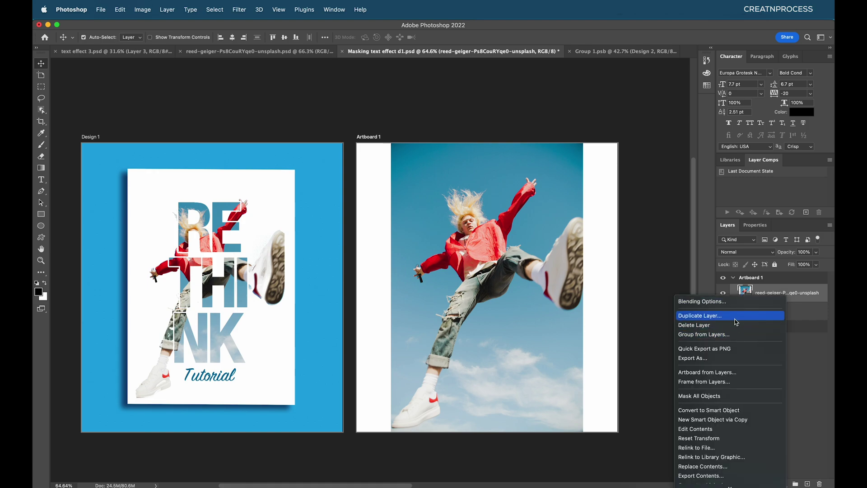
{"action": "key", "text": "Escape"}
{"action": "left_click_drag", "start_coordinate": [805, 293], "coordinate": [808, 483]}
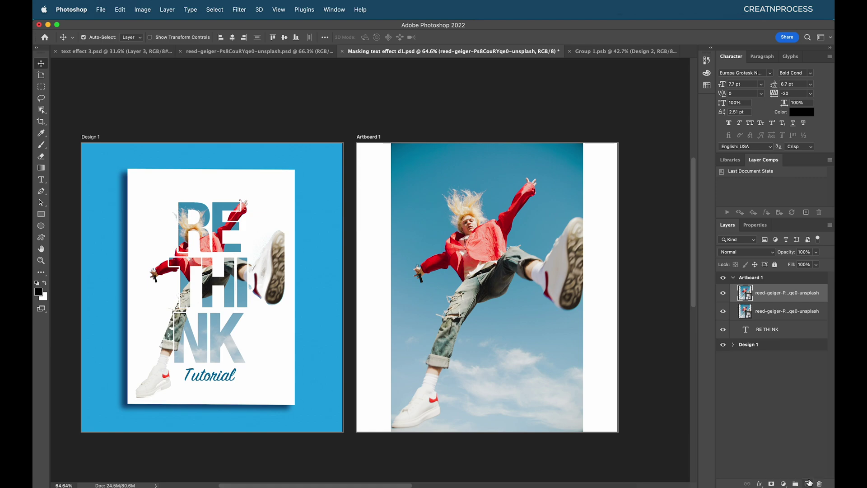
Convert the upper smart object copy of the photo to layers, retaining its transforms.
{"action": "right_click", "coordinate": [764, 298]}
{"action": "scroll", "coordinate": [704, 439], "scroll_direction": "down", "scroll_amount": 2}
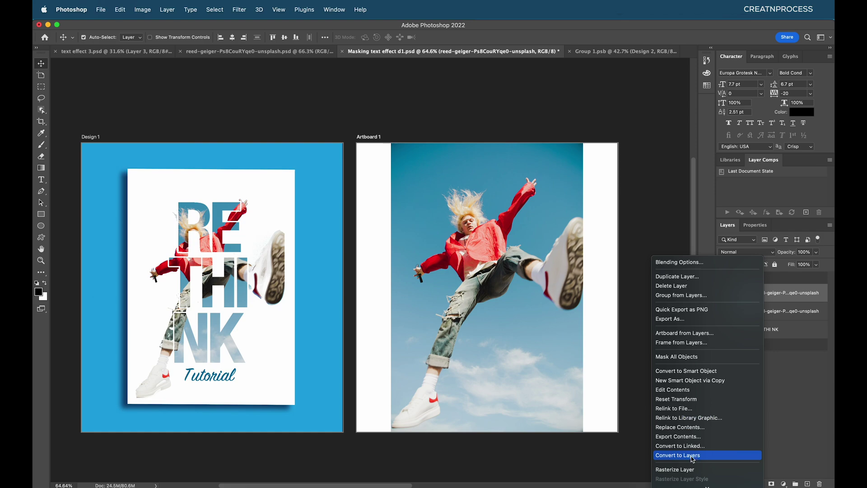
{"action": "left_click", "coordinate": [705, 455]}
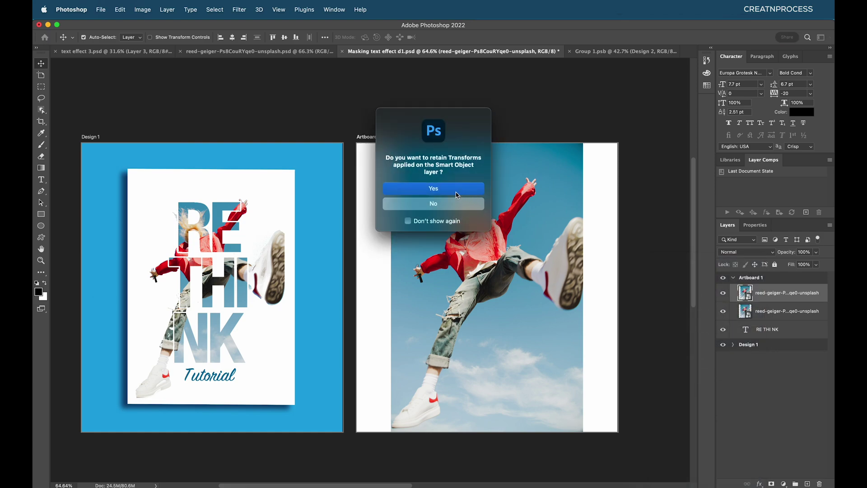
{"action": "left_click", "coordinate": [457, 194]}
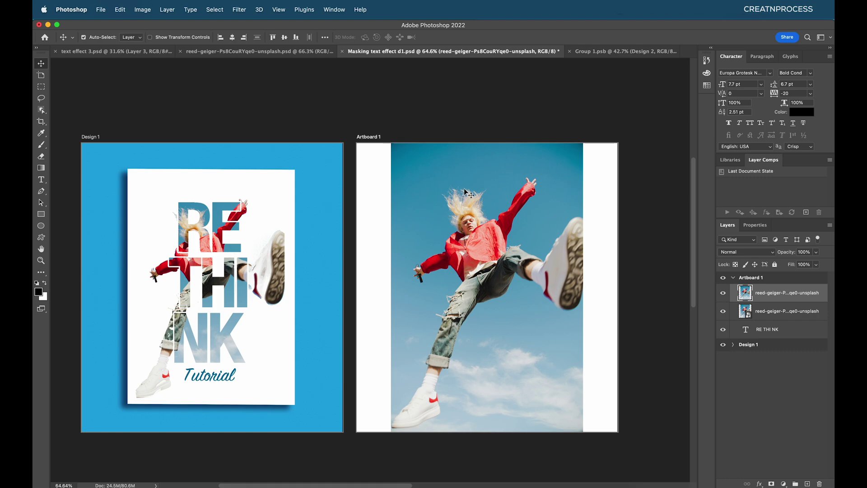
Remove the background from the upper photo copy on Artboard 1 with the Remove Background quick action.
{"action": "left_click", "coordinate": [759, 228]}
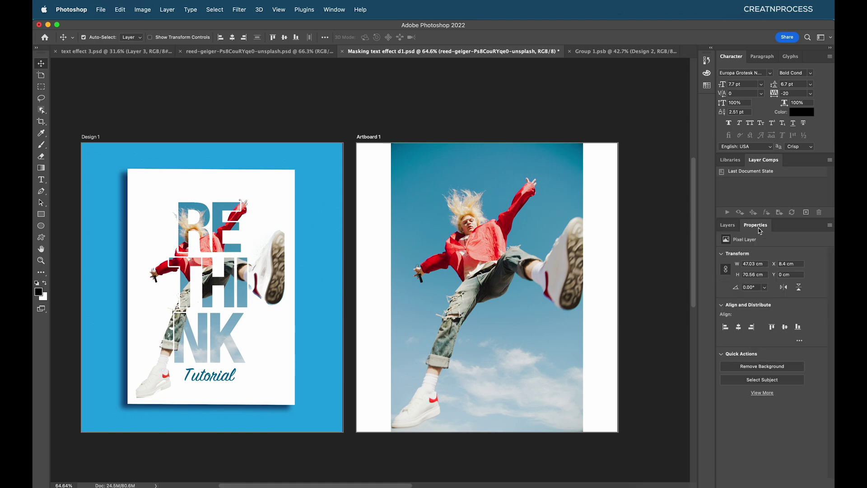
{"action": "left_click", "coordinate": [762, 366]}
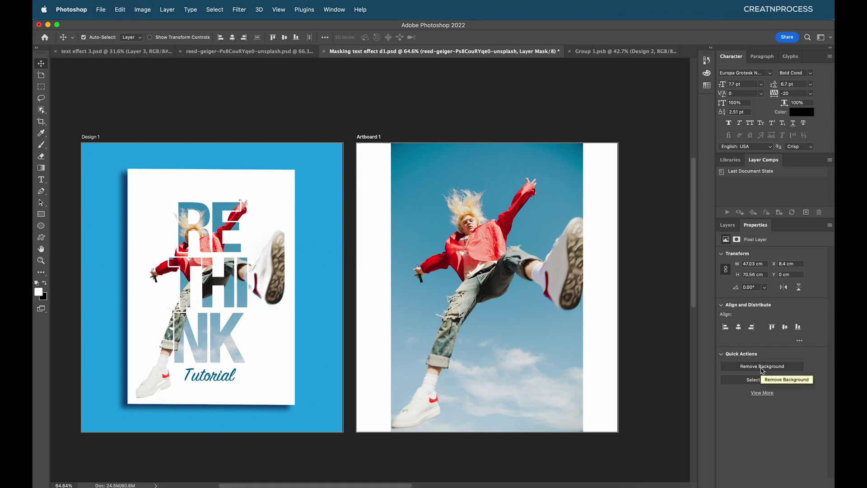
{"action": "left_click", "coordinate": [731, 229]}
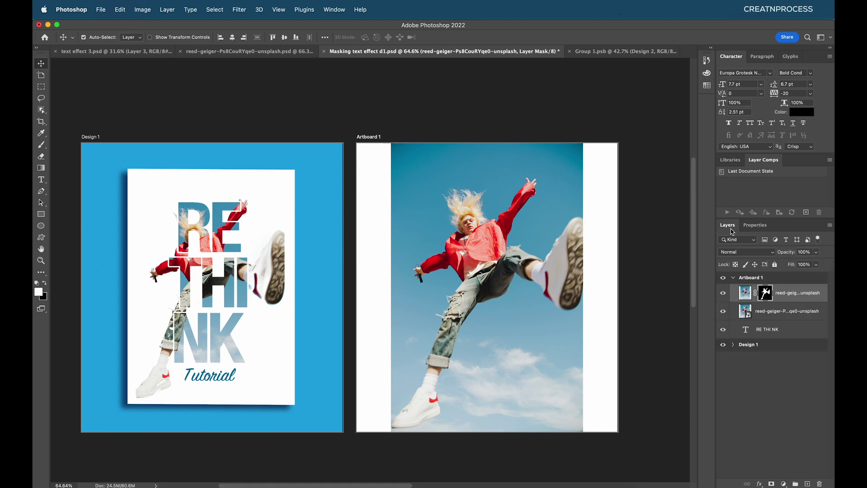
Hide the lower photo layer and the RE THI NK text layer so only the cutout shows.
{"action": "left_click", "coordinate": [723, 311]}
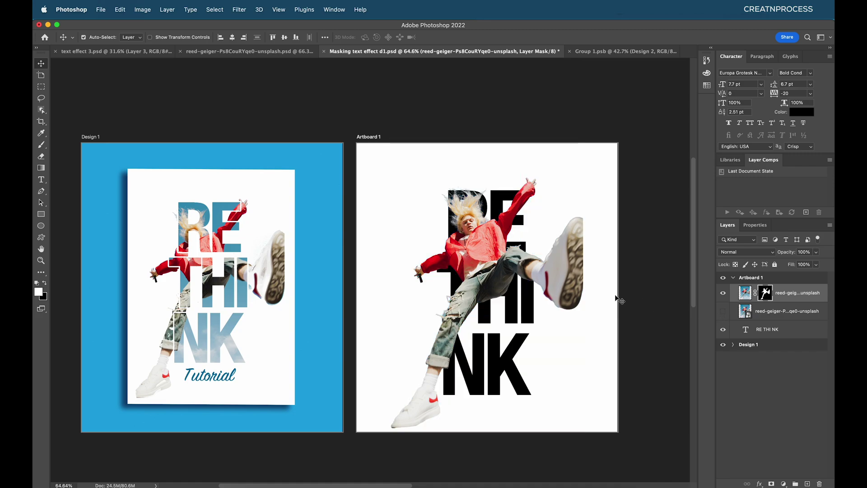
{"action": "scroll", "coordinate": [528, 289], "scroll_direction": "up", "scroll_amount": 5}
{"action": "scroll", "coordinate": [526, 284], "scroll_direction": "down", "scroll_amount": 2}
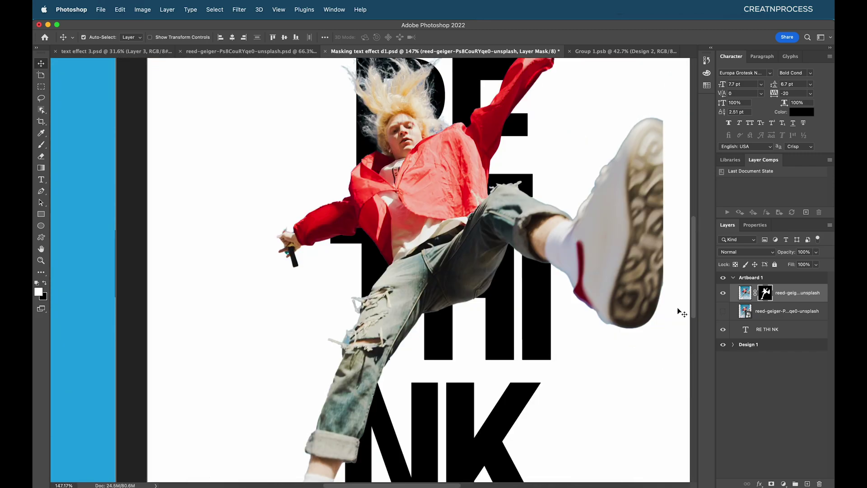
{"action": "left_click", "coordinate": [723, 329]}
Examine the cutout's edges around the hair, jacket and legs at close range.
{"action": "scroll", "coordinate": [496, 225], "scroll_direction": "left", "scroll_amount": 3}
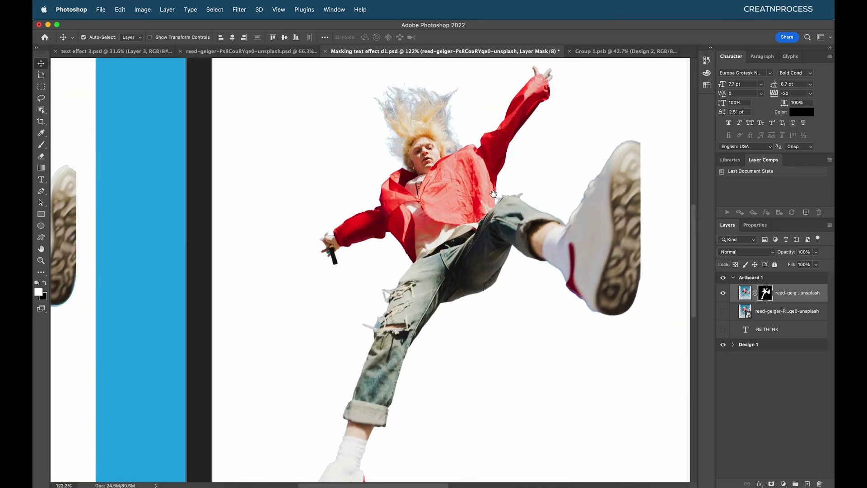
{"action": "left_click_drag", "start_coordinate": [491, 199], "coordinate": [496, 223]}
{"action": "scroll", "coordinate": [496, 223], "scroll_direction": "up", "scroll_amount": 8}
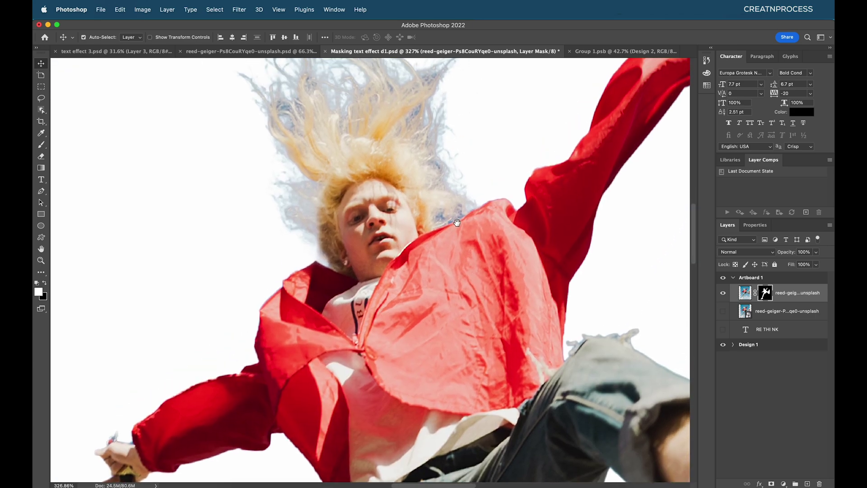
{"action": "scroll", "coordinate": [444, 225], "scroll_direction": "down", "scroll_amount": 4}
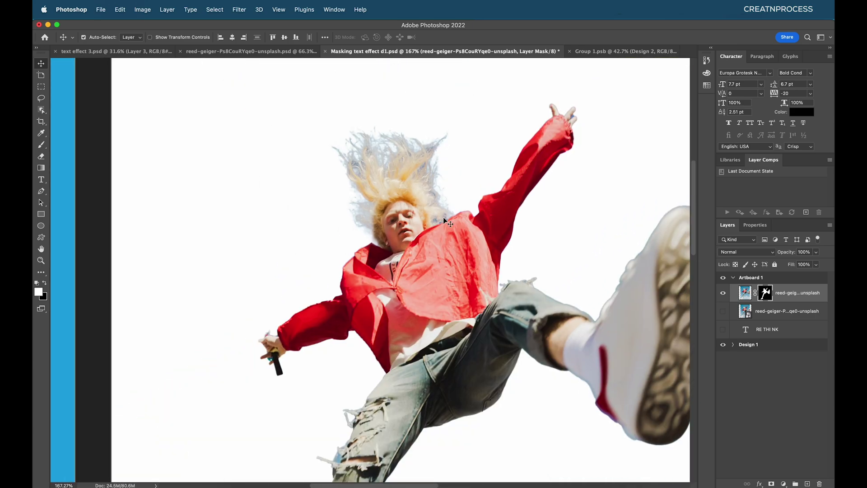
{"action": "scroll", "coordinate": [444, 221], "scroll_direction": "down", "scroll_amount": 4}
{"action": "key", "text": "super+2"}
{"action": "scroll", "coordinate": [426, 192], "scroll_direction": "up", "scroll_amount": 6}
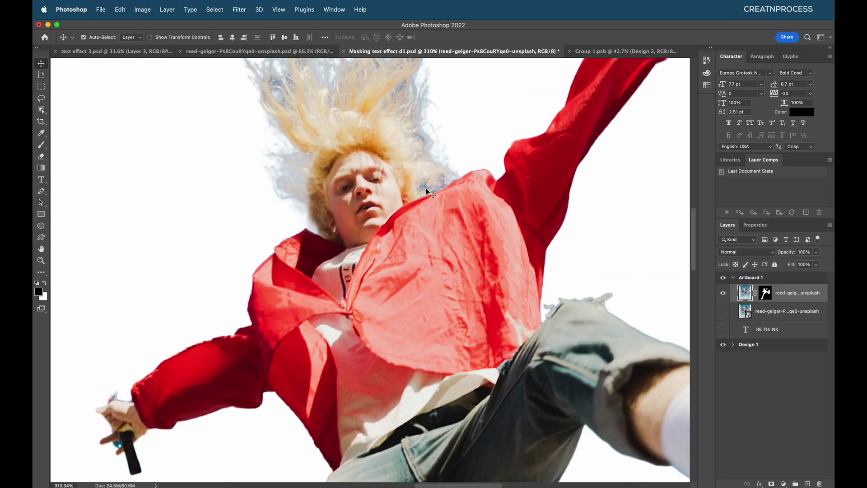
{"action": "scroll", "coordinate": [426, 190], "scroll_direction": "down", "scroll_amount": 4}
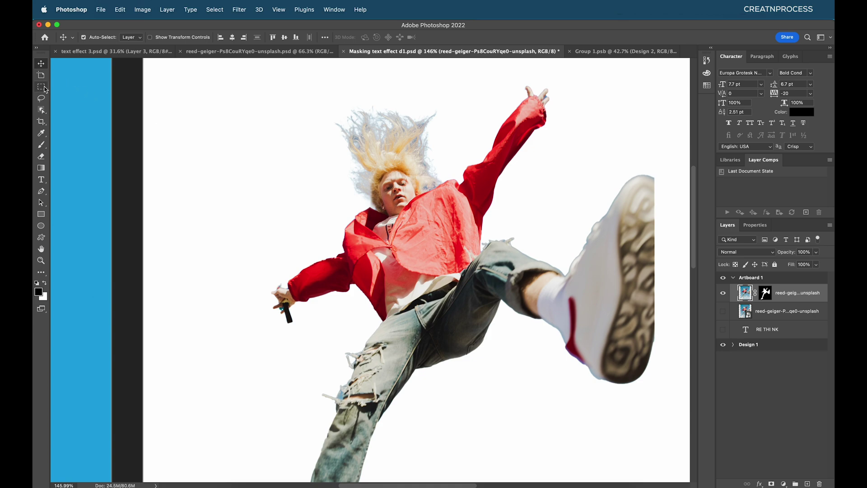
Open the cutout layer in Select and Mask and choose the Refine Edge Brush.
{"action": "left_click", "coordinate": [41, 110]}
{"action": "right_click", "coordinate": [41, 109]}
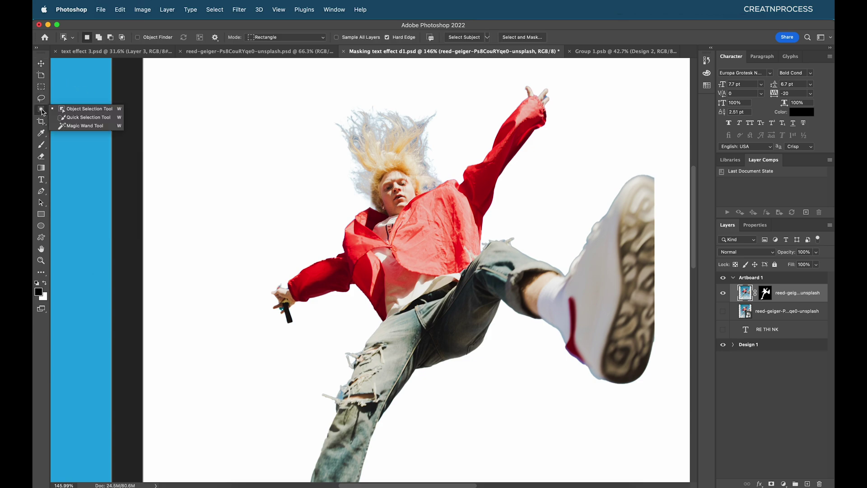
{"action": "left_click", "coordinate": [84, 111]}
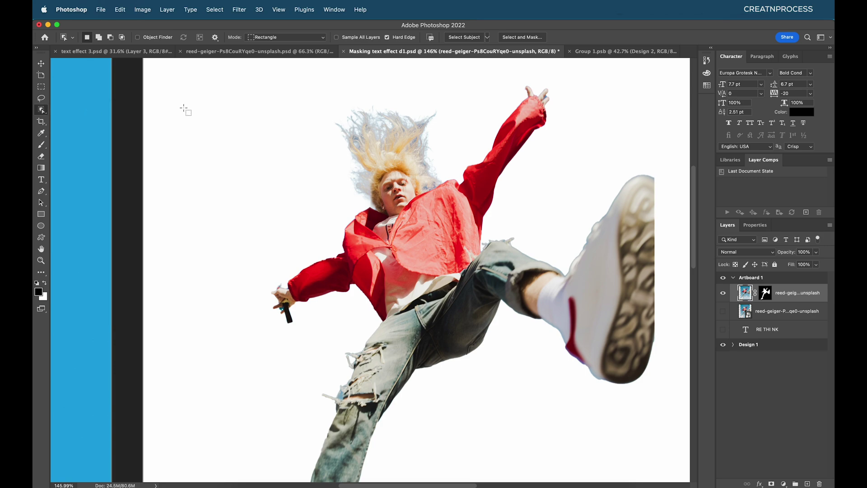
{"action": "left_click", "coordinate": [513, 37]}
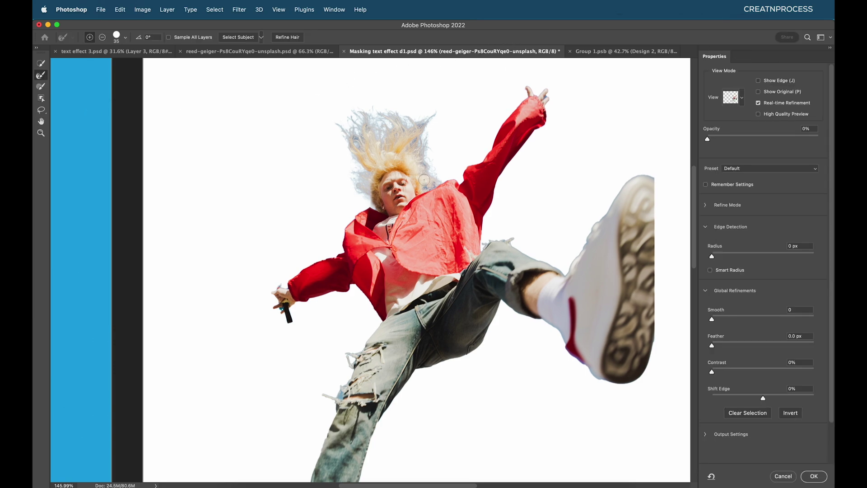
{"action": "left_click", "coordinate": [41, 64]}
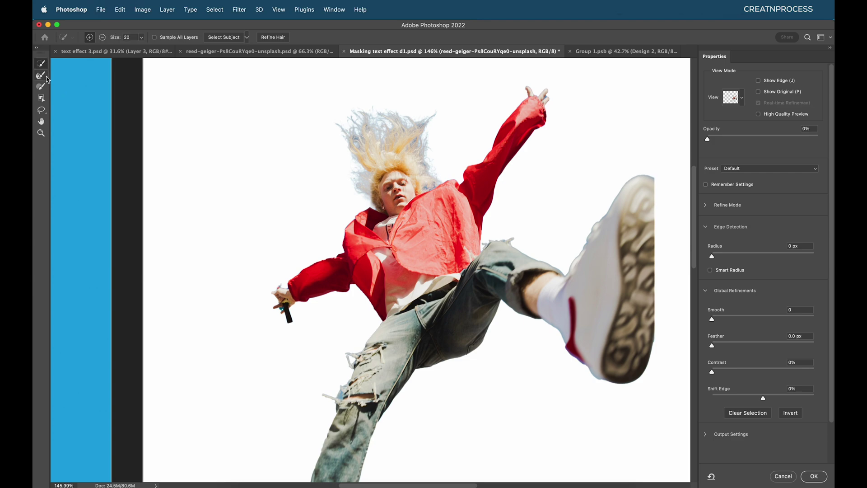
{"action": "left_click", "coordinate": [44, 77]}
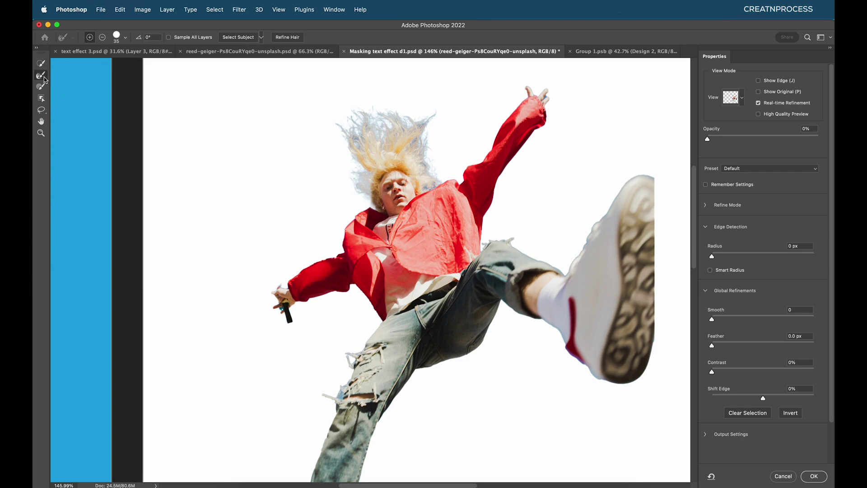
Check the mask edge around the hair and the jacket shoulder with the Refine Edge Brush ready.
{"action": "key", "text": "alt"}
{"action": "scroll", "coordinate": [441, 187], "scroll_direction": "up", "scroll_amount": 10}
{"action": "mouse_move", "coordinate": [397, 174]}
{"action": "left_mouse_down"}
{"action": "mouse_move", "coordinate": [367, 183]}
{"action": "mouse_move", "coordinate": [404, 173]}
{"action": "mouse_move", "coordinate": [364, 191]}
{"action": "mouse_move", "coordinate": [440, 148]}
{"action": "mouse_move", "coordinate": [396, 179]}
{"action": "mouse_move", "coordinate": [415, 159]}
{"action": "left_mouse_up"}
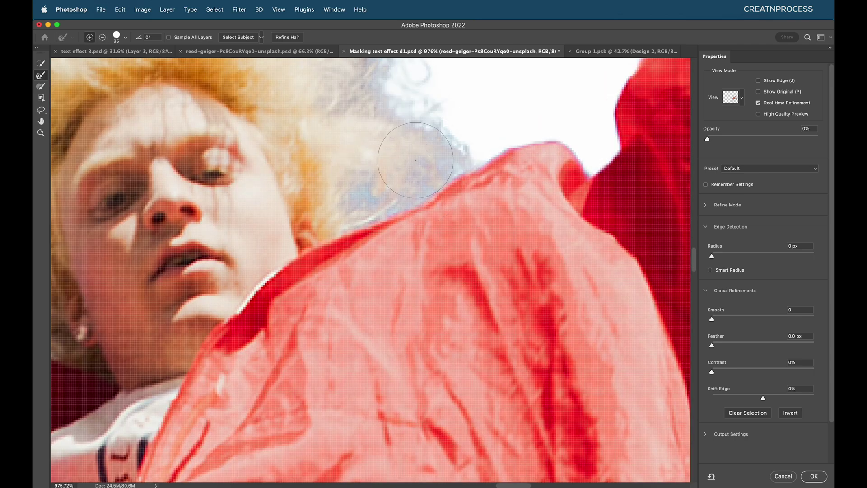
{"action": "scroll", "coordinate": [416, 160], "scroll_direction": "down", "scroll_amount": 4}
{"action": "scroll", "coordinate": [392, 222], "scroll_direction": "down", "scroll_amount": 3}
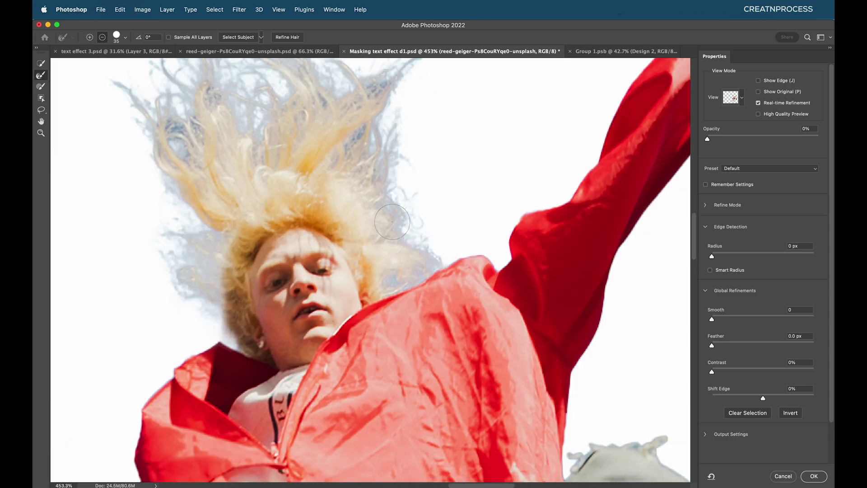
{"action": "scroll", "coordinate": [391, 221], "scroll_direction": "down", "scroll_amount": 6}
{"action": "scroll", "coordinate": [376, 213], "scroll_direction": "up", "scroll_amount": 4}
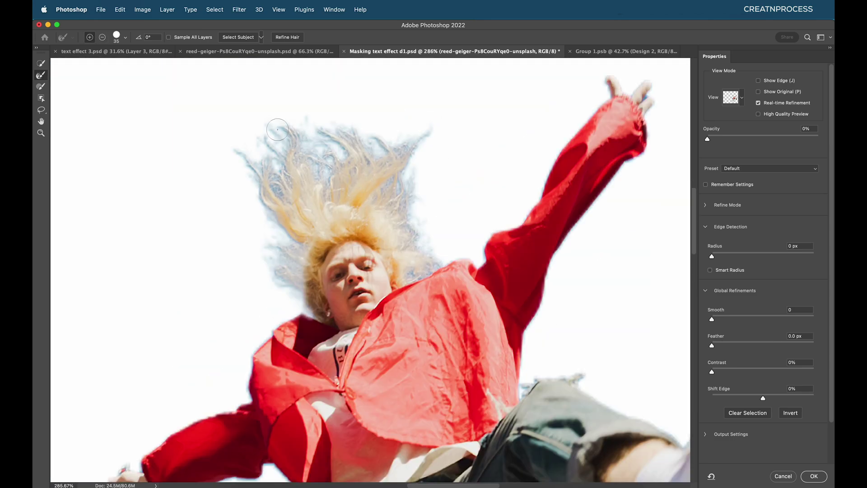
Inspect the mask edge around the lower hand holding the black object and the raised hand's fingers.
{"action": "scroll", "coordinate": [288, 226], "scroll_direction": "down", "scroll_amount": 10}
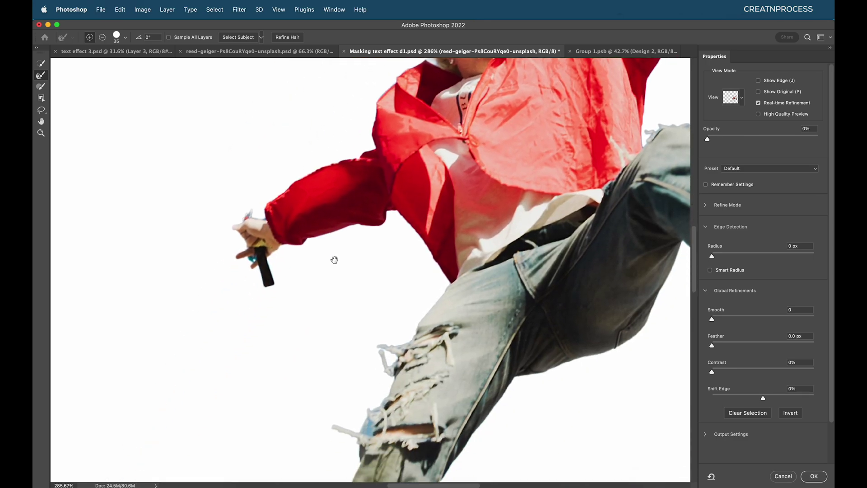
{"action": "scroll", "coordinate": [273, 213], "scroll_direction": "up", "scroll_amount": 3}
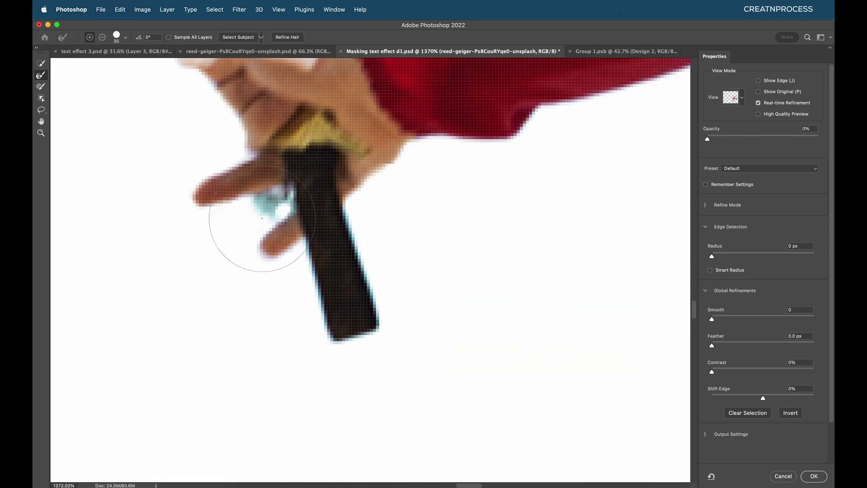
{"action": "scroll", "coordinate": [275, 245], "scroll_direction": "down", "scroll_amount": 3}
{"action": "scroll", "coordinate": [460, 226], "scroll_direction": "up", "scroll_amount": 10}
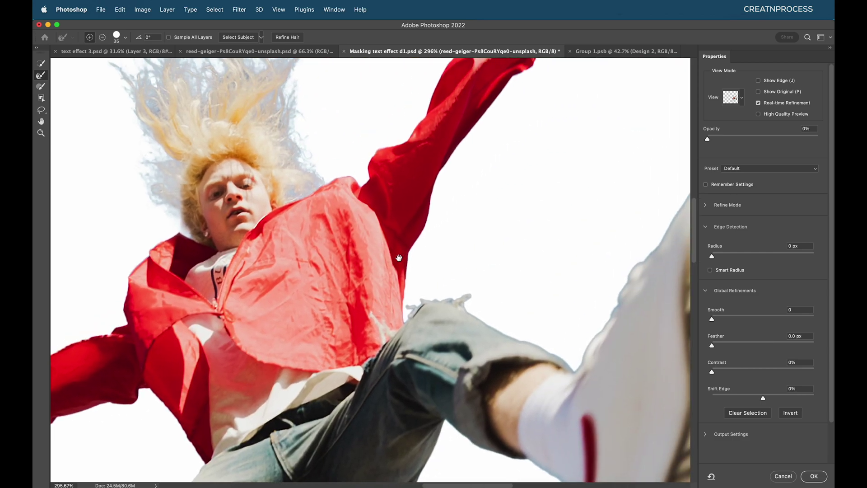
{"action": "scroll", "coordinate": [406, 165], "scroll_direction": "up", "scroll_amount": 2}
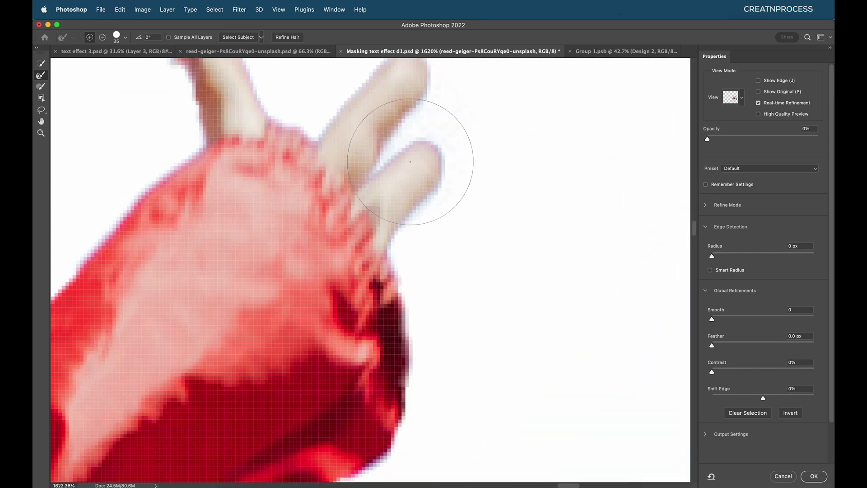
{"action": "scroll", "coordinate": [410, 155], "scroll_direction": "down", "scroll_amount": 6}
Inspect the mask edge along the frayed rips of the jeans at the knee.
{"action": "scroll", "coordinate": [422, 248], "scroll_direction": "down", "scroll_amount": 5}
{"action": "scroll", "coordinate": [344, 199], "scroll_direction": "up", "scroll_amount": 6}
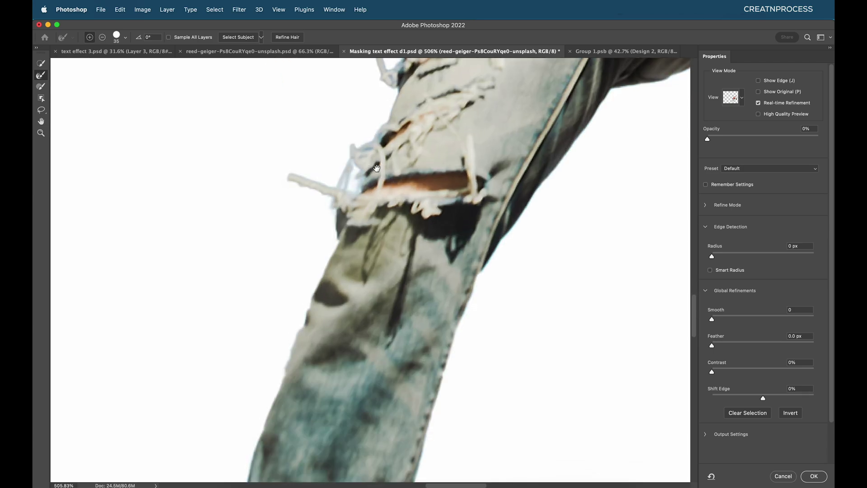
{"action": "scroll", "coordinate": [356, 187], "scroll_direction": "up", "scroll_amount": 6}
{"action": "scroll", "coordinate": [349, 245], "scroll_direction": "up", "scroll_amount": 5}
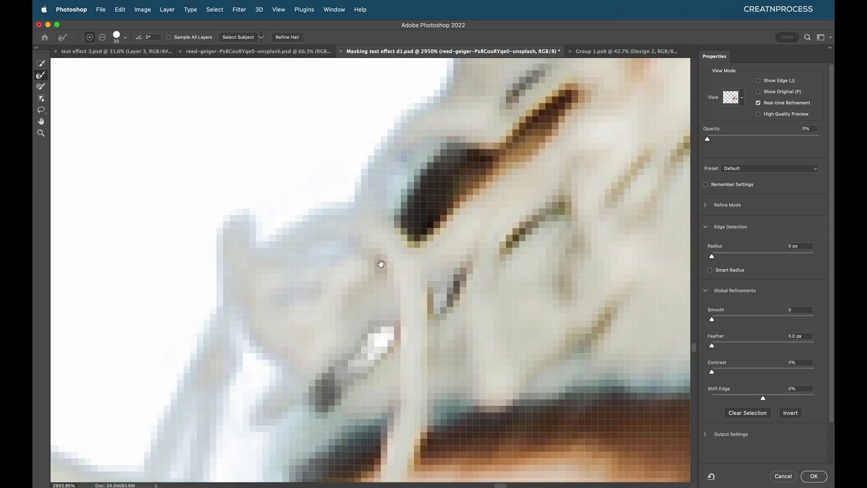
{"action": "scroll", "coordinate": [405, 266], "scroll_direction": "down", "scroll_amount": 8}
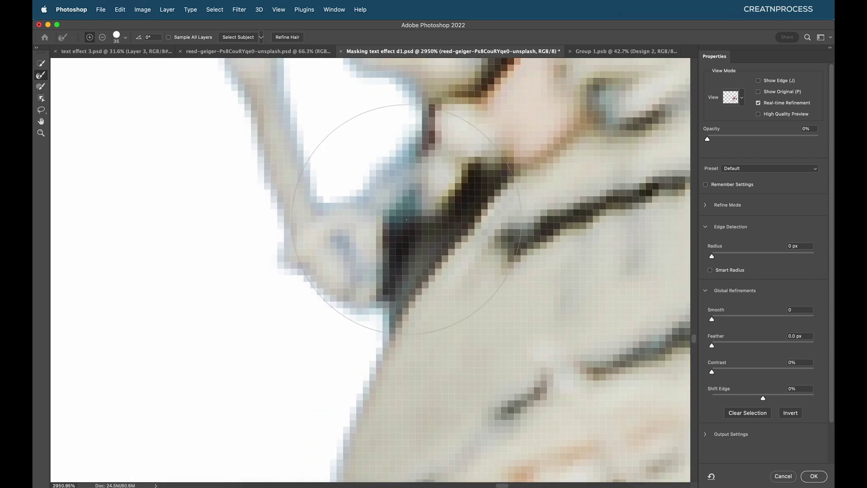
{"action": "scroll", "coordinate": [445, 231], "scroll_direction": "down", "scroll_amount": 3}
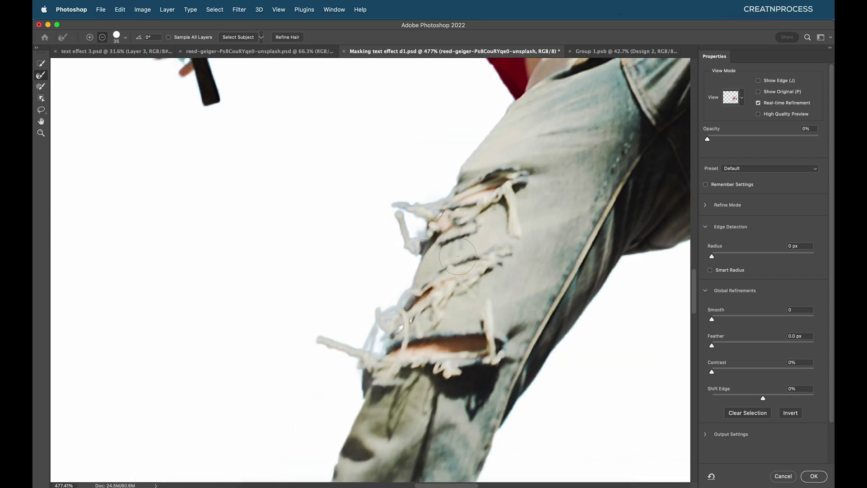
{"action": "scroll", "coordinate": [407, 224], "scroll_direction": "down", "scroll_amount": 3}
Accept the Select and Mask settings and return to the view of both artboards.
{"action": "left_click", "coordinate": [41, 64]}
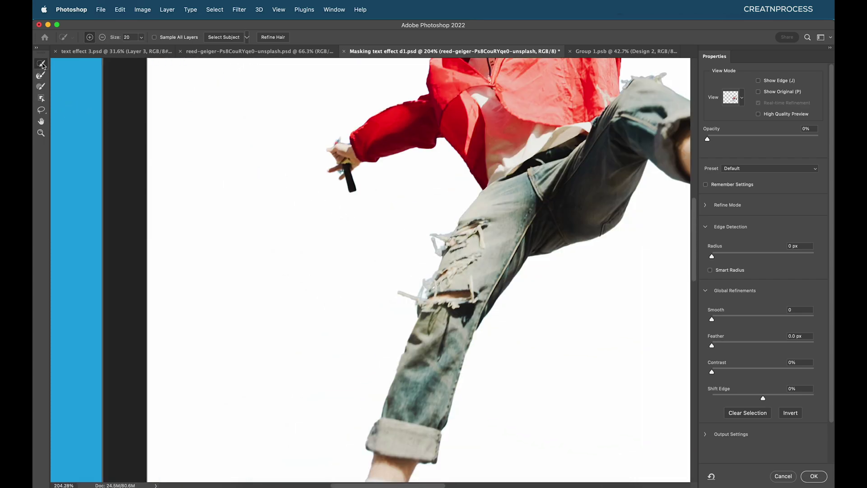
{"action": "left_click", "coordinate": [815, 477]}
{"action": "scroll", "coordinate": [514, 275], "scroll_direction": "right", "scroll_amount": 3}
{"action": "scroll", "coordinate": [513, 275], "scroll_direction": "up", "scroll_amount": 1}
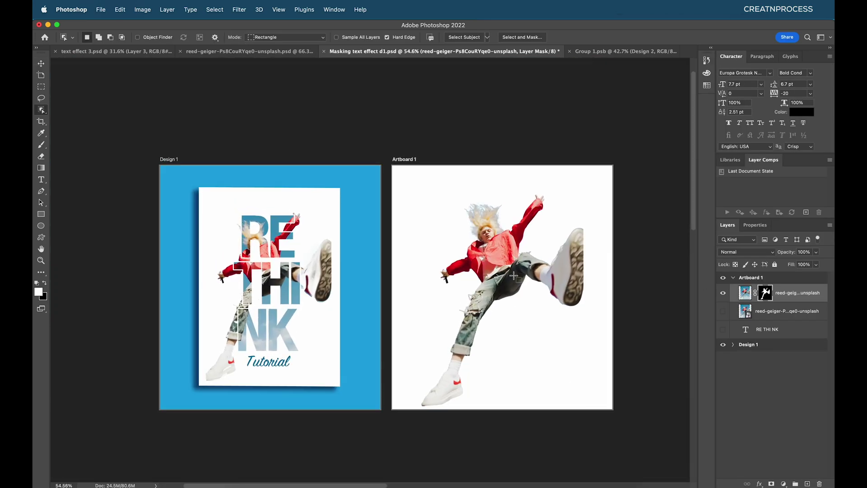
Show the hidden layers on Artboard 1 and stack them with the full photo on top, RE THI NK below it and the cutout lowest.
{"action": "left_click", "coordinate": [723, 312]}
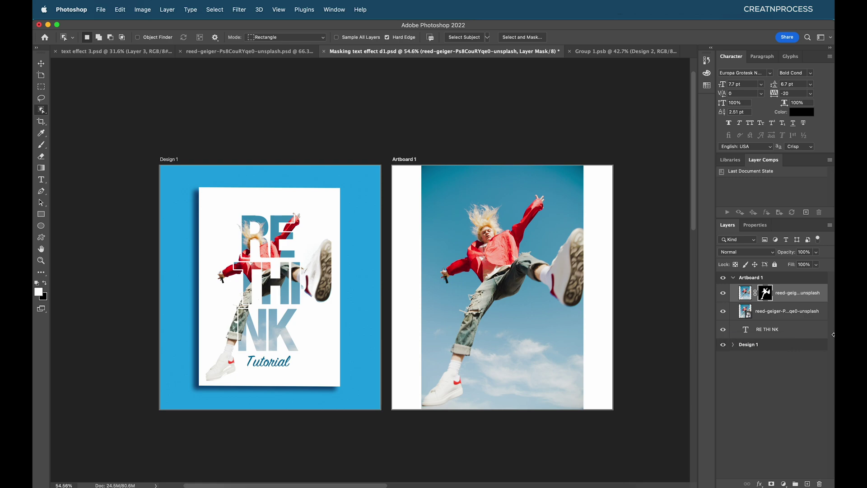
{"action": "left_click_drag", "start_coordinate": [799, 334], "coordinate": [803, 294]}
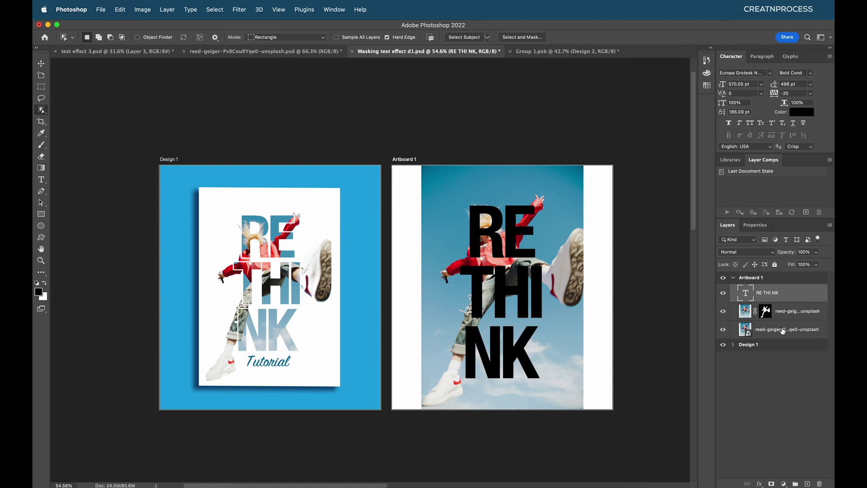
{"action": "left_click_drag", "start_coordinate": [783, 330], "coordinate": [776, 292]}
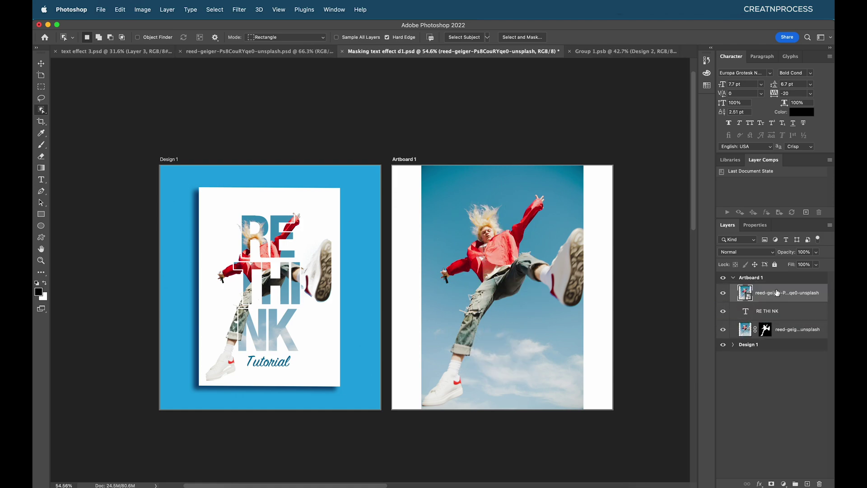
Clip the full photo to the RE THI NK text layer and hide the cutout layer.
{"action": "left_click", "coordinate": [747, 299], "text": "alt"}
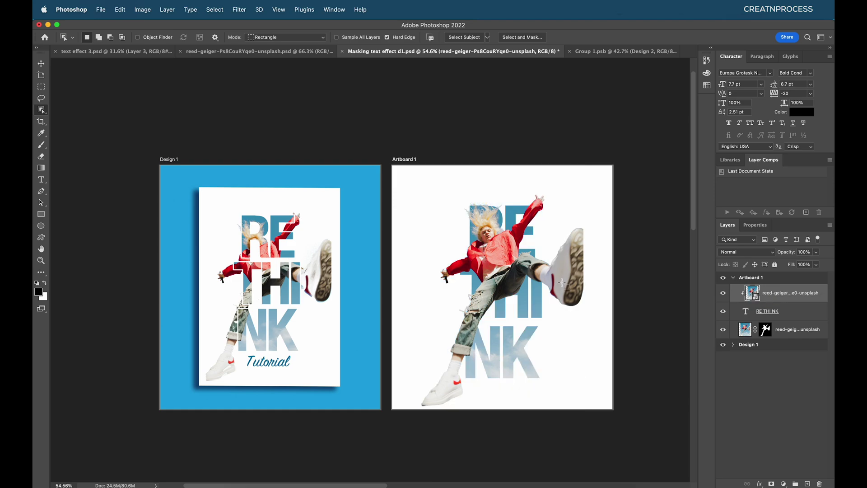
{"action": "left_click", "coordinate": [723, 329]}
{"action": "scroll", "coordinate": [516, 260], "scroll_direction": "up", "scroll_amount": 5}
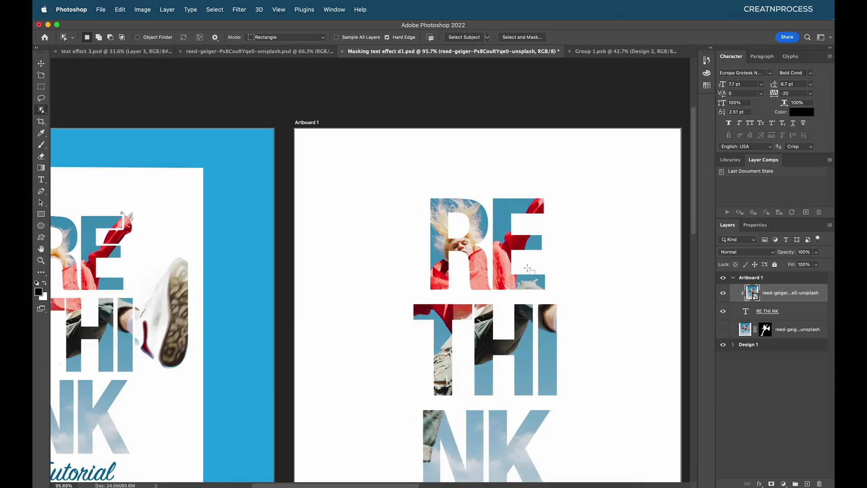
Release the full photo's clipping mask from the RE THI NK text and apply it again.
{"action": "left_click", "coordinate": [753, 301], "text": "alt"}
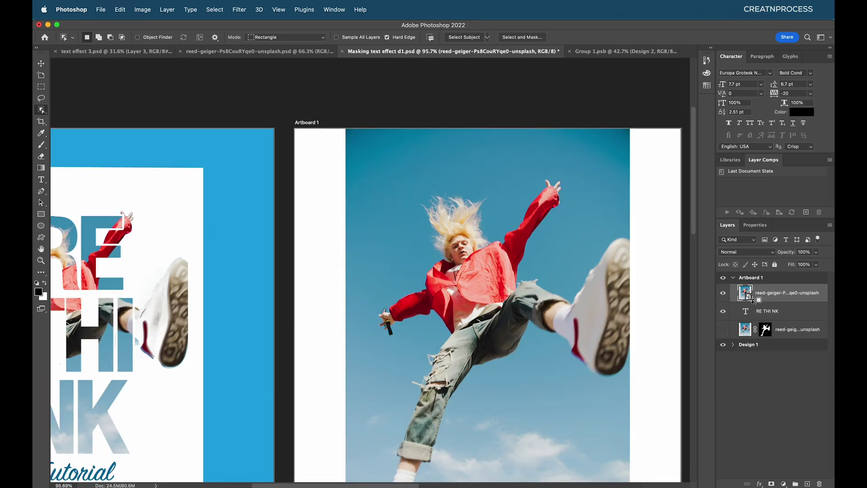
{"action": "left_click", "coordinate": [753, 301], "text": "alt"}
{"action": "scroll", "coordinate": [487, 250], "scroll_direction": "up", "scroll_amount": 1}
{"action": "scroll", "coordinate": [488, 250], "scroll_direction": "down", "scroll_amount": 3}
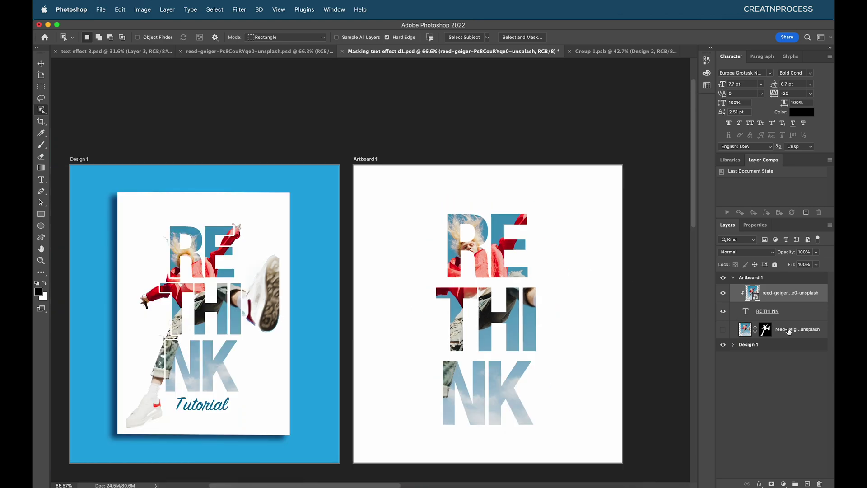
Show the cutout layer and scale it together with the full photo to about 98% on Artboard 1.
{"action": "left_click", "coordinate": [725, 330]}
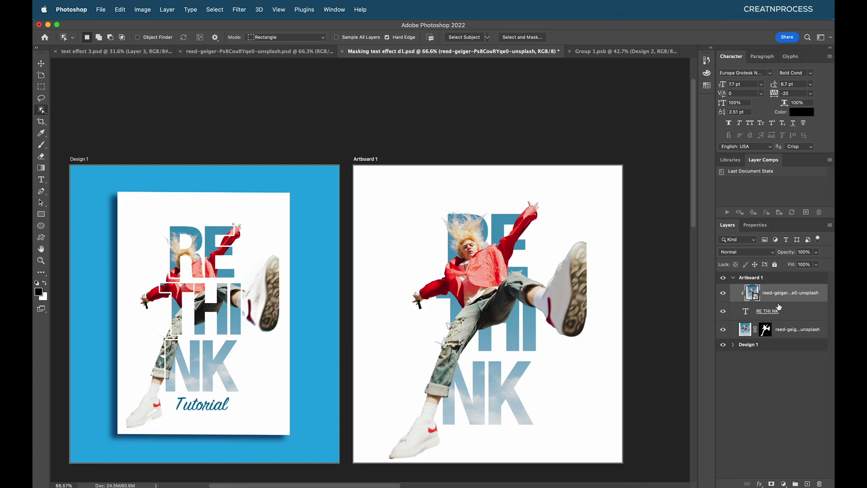
{"action": "left_click", "coordinate": [806, 337], "text": "super"}
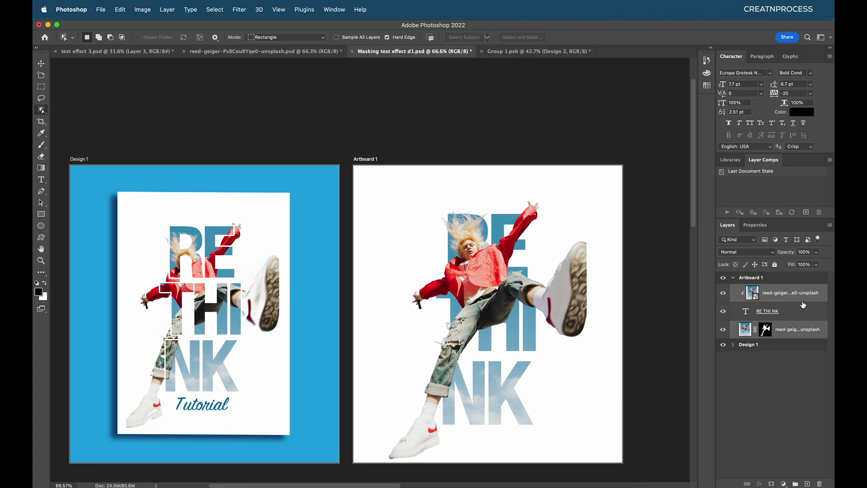
{"action": "key", "text": "super+t"}
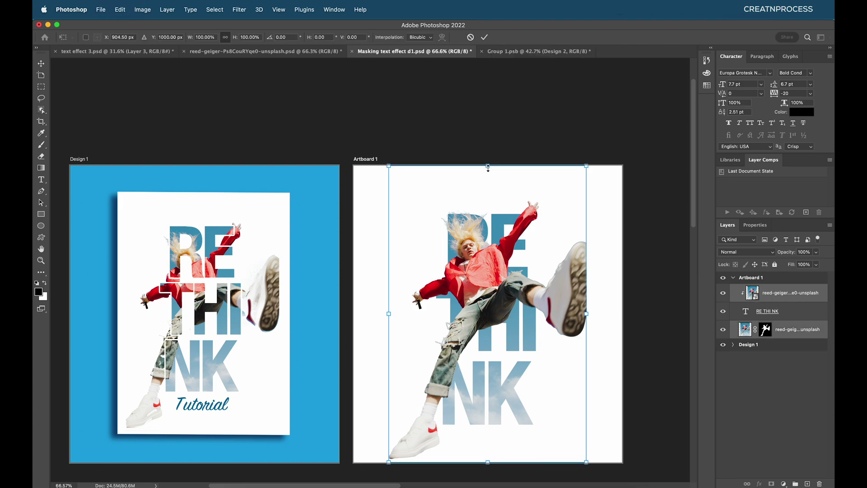
{"action": "left_click_drag", "start_coordinate": [488, 167], "coordinate": [489, 173]}
{"action": "left_click_drag", "start_coordinate": [584, 317], "coordinate": [551, 313]}
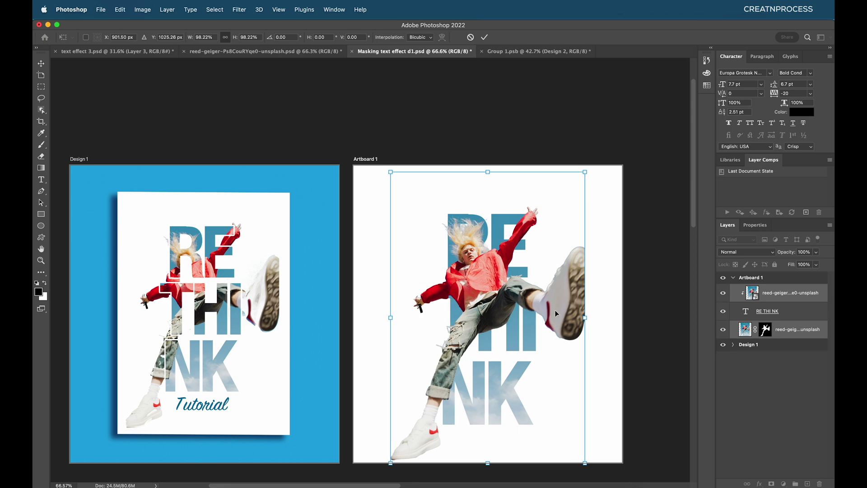
{"action": "key", "text": "Return"}
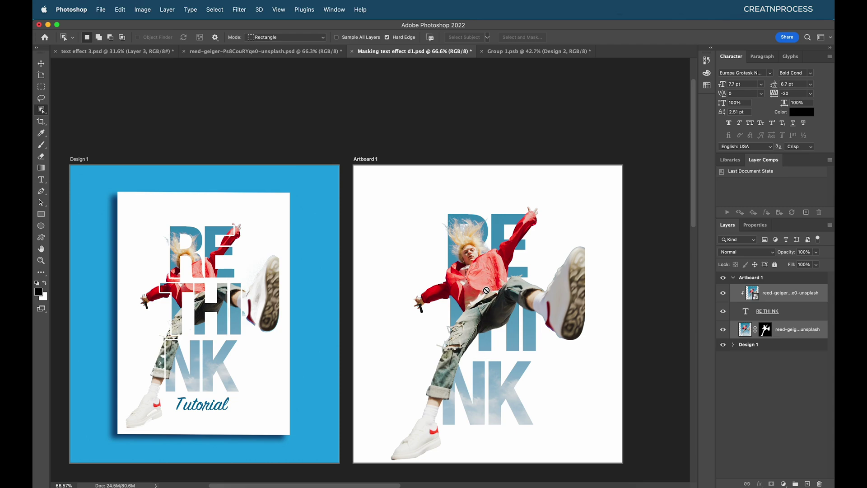
Put the cutout layer in its own group and add a layer mask to that group.
{"action": "left_click", "coordinate": [781, 331]}
{"action": "left_click", "coordinate": [764, 335]}
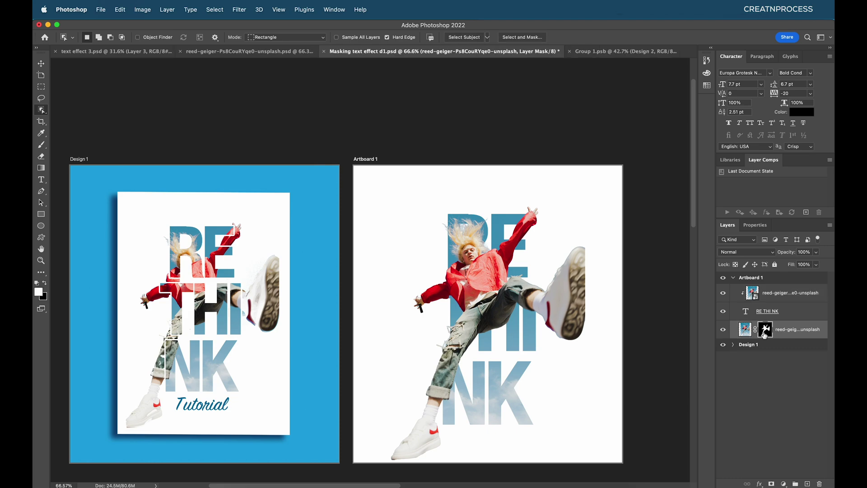
{"action": "left_click", "coordinate": [799, 330]}
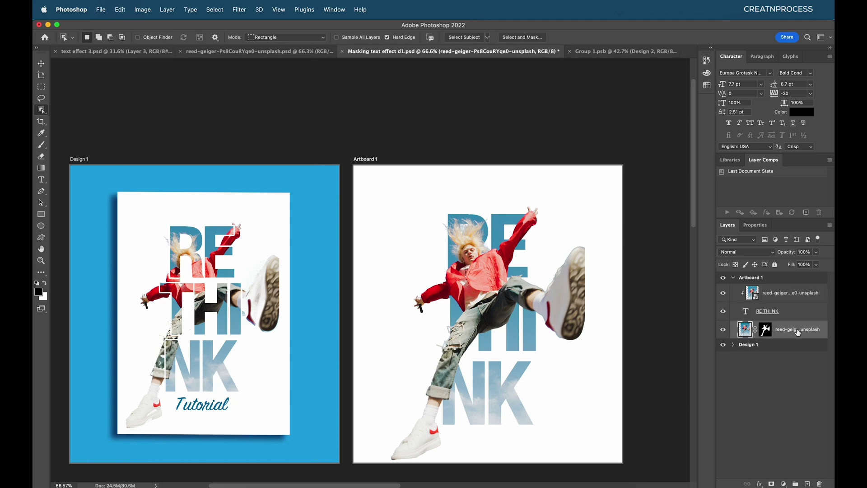
{"action": "key", "text": "super+g"}
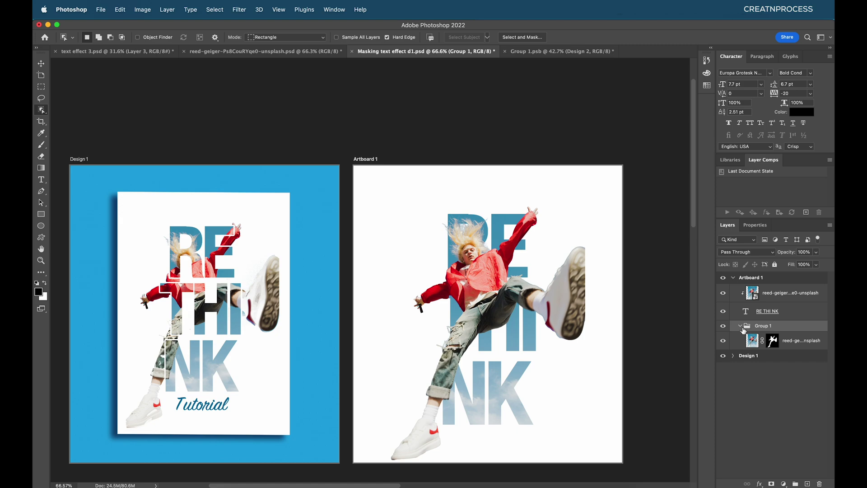
{"action": "left_click", "coordinate": [771, 483]}
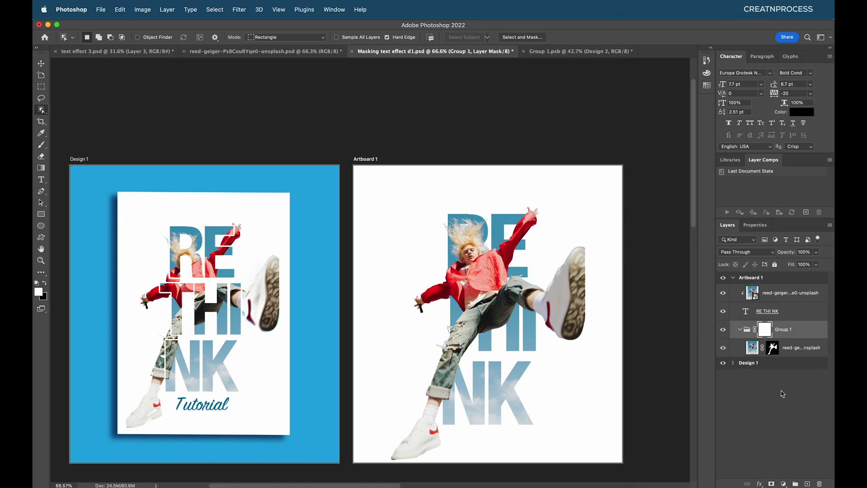
Brush black on the group's mask to hide the cutout between and inside the letters over the head, torso and upper legs.
{"action": "key", "text": "b"}
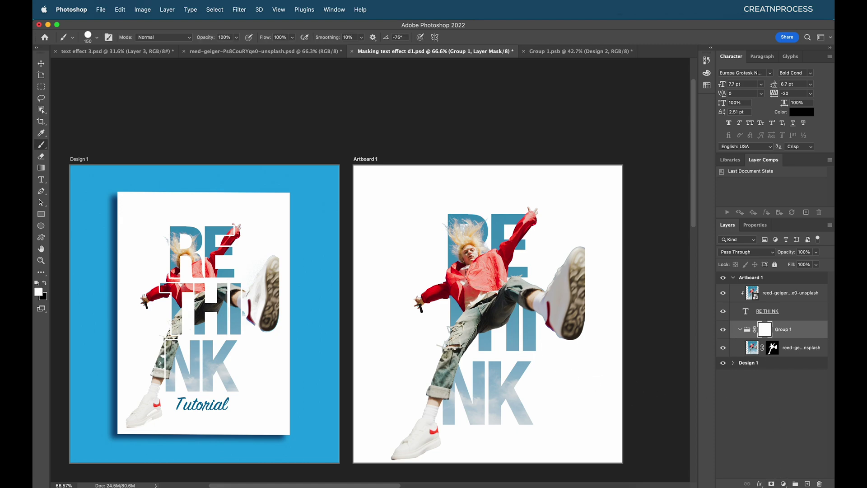
{"action": "left_click", "coordinate": [45, 283]}
{"action": "mouse_move", "coordinate": [467, 257]}
{"action": "left_mouse_down"}
{"action": "mouse_move", "coordinate": [474, 293]}
{"action": "mouse_move", "coordinate": [496, 250]}
{"action": "mouse_move", "coordinate": [508, 264]}
{"action": "mouse_move", "coordinate": [508, 227]}
{"action": "mouse_move", "coordinate": [497, 316]}
{"action": "mouse_move", "coordinate": [519, 282]}
{"action": "mouse_move", "coordinate": [469, 347]}
{"action": "mouse_move", "coordinate": [467, 231]}
{"action": "left_mouse_up"}
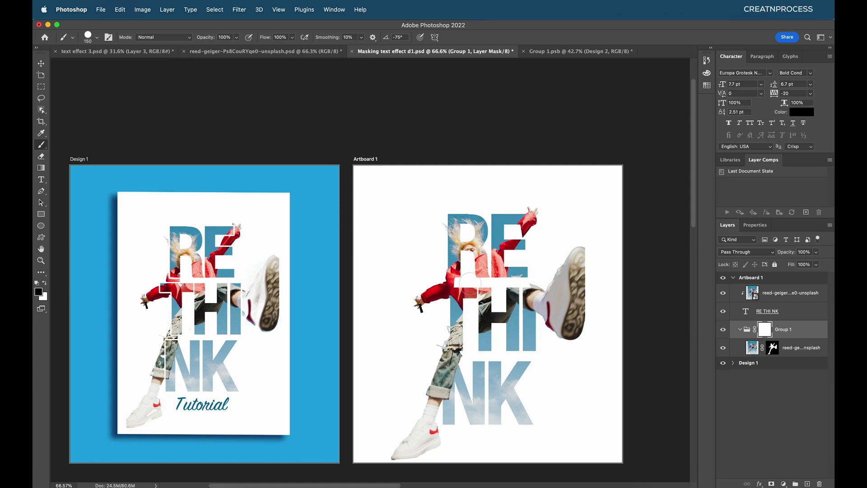
Brush white on the group's mask to restore the jacket shoulder beside the R and the raised sleeve across the E.
{"action": "scroll", "coordinate": [472, 378], "scroll_direction": "up", "scroll_amount": 5}
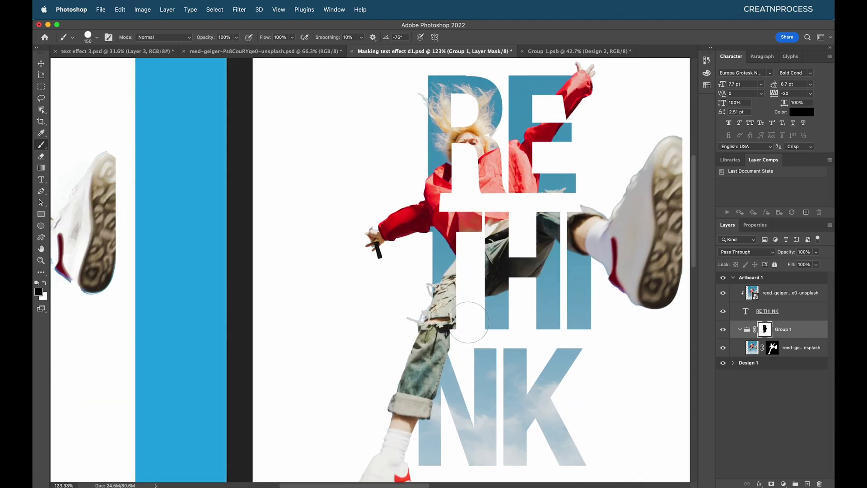
{"action": "scroll", "coordinate": [468, 362], "scroll_direction": "up", "scroll_amount": 3}
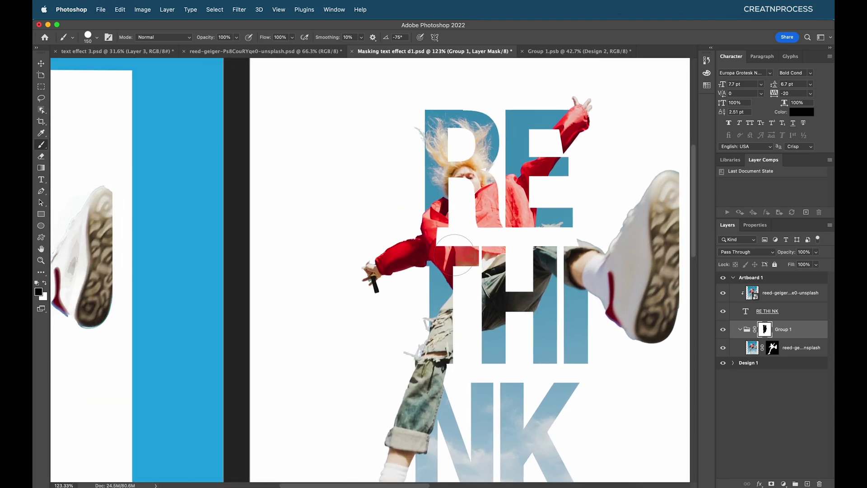
{"action": "scroll", "coordinate": [438, 236], "scroll_direction": "up", "scroll_amount": 5}
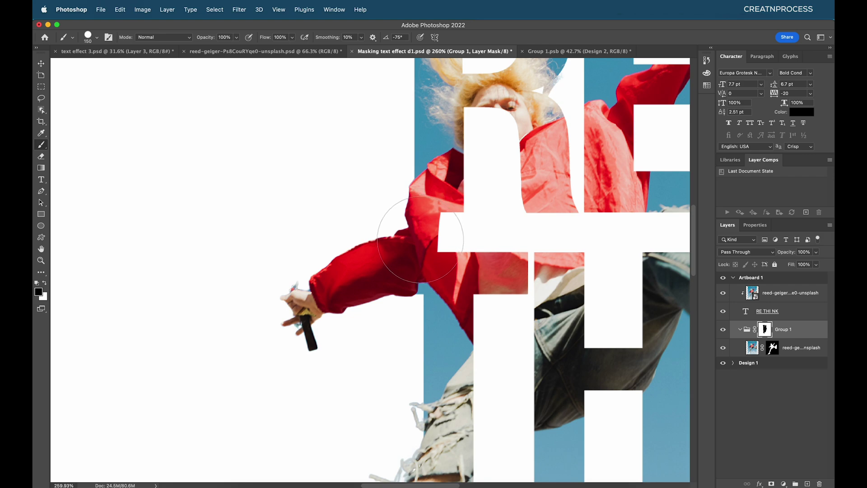
{"action": "left_click", "coordinate": [45, 284]}
{"action": "left_click_drag", "start_coordinate": [397, 203], "coordinate": [419, 206]}
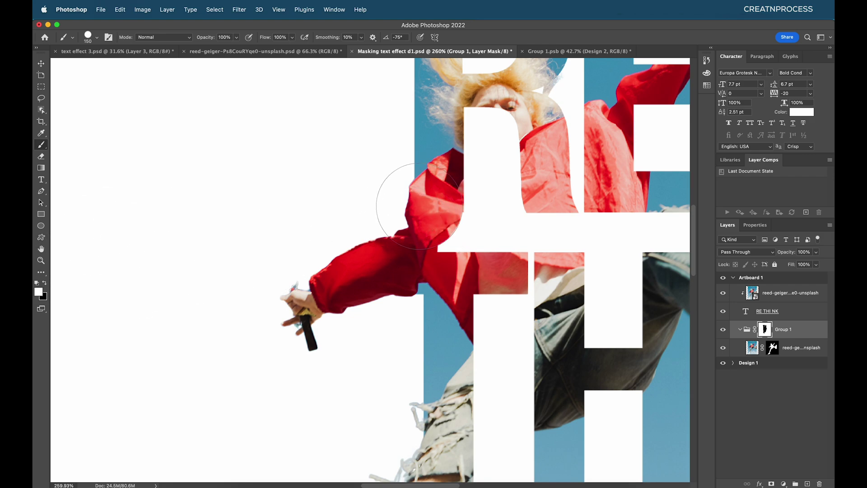
{"action": "mouse_move", "coordinate": [617, 154]}
{"action": "left_mouse_down"}
{"action": "mouse_move", "coordinate": [458, 281]}
{"action": "mouse_move", "coordinate": [456, 295]}
{"action": "left_mouse_up"}
{"action": "mouse_move", "coordinate": [494, 232]}
{"action": "left_mouse_down"}
{"action": "mouse_move", "coordinate": [511, 173]}
{"action": "mouse_move", "coordinate": [495, 232]}
{"action": "left_mouse_up"}
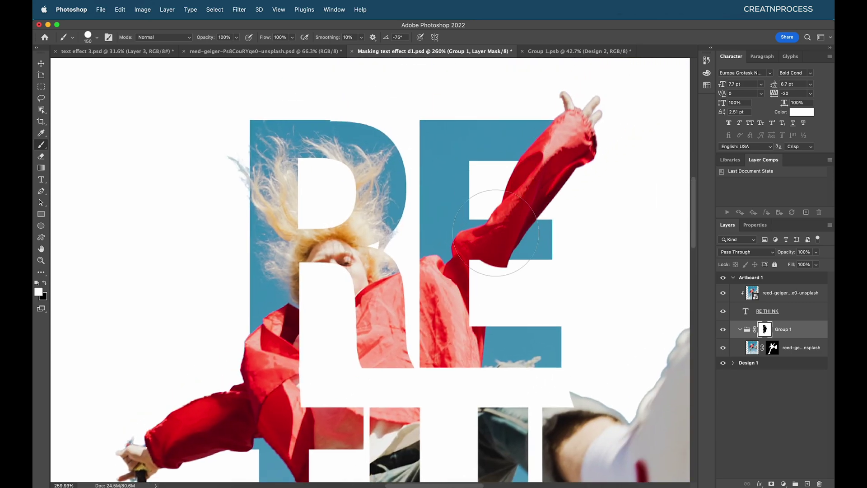
Brush black on the group's mask to hide the unwanted cutout parts below the raised sleeve and around the E.
{"action": "key", "text": "x"}
{"action": "left_click_drag", "start_coordinate": [497, 298], "coordinate": [499, 302]}
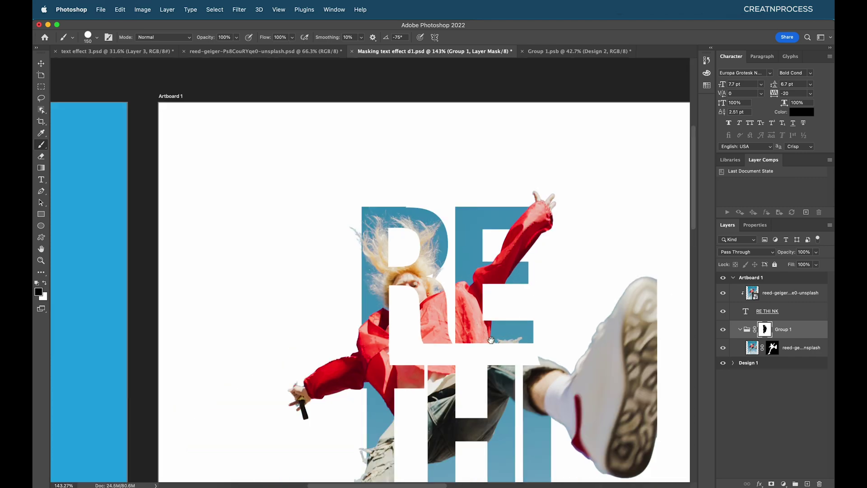
{"action": "left_click_drag", "start_coordinate": [491, 340], "coordinate": [492, 246]}
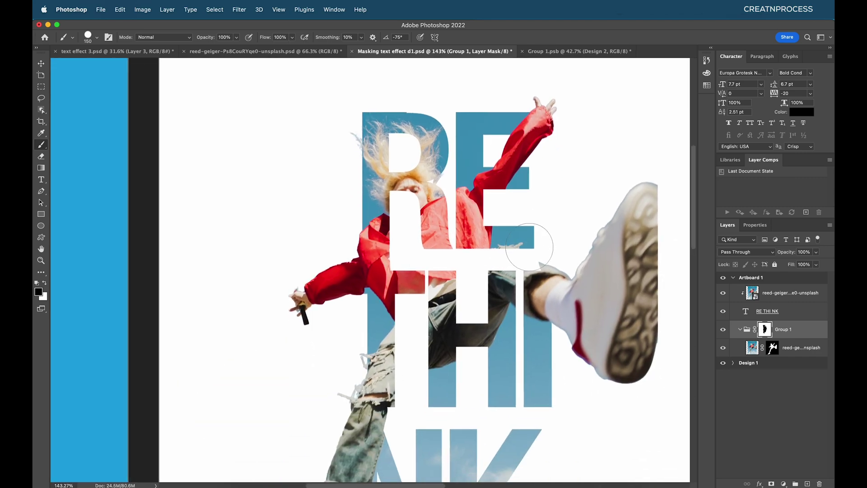
{"action": "scroll", "coordinate": [529, 247], "scroll_direction": "down", "scroll_amount": 4}
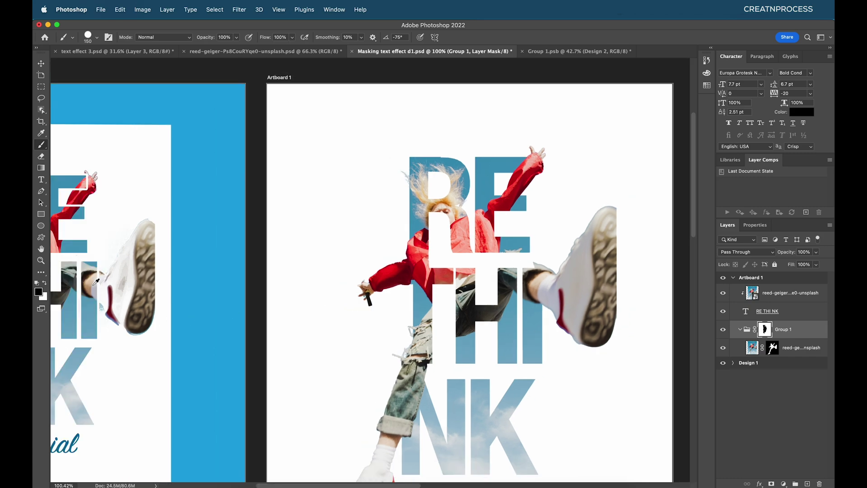
{"action": "scroll", "coordinate": [525, 294], "scroll_direction": "up", "scroll_amount": 4}
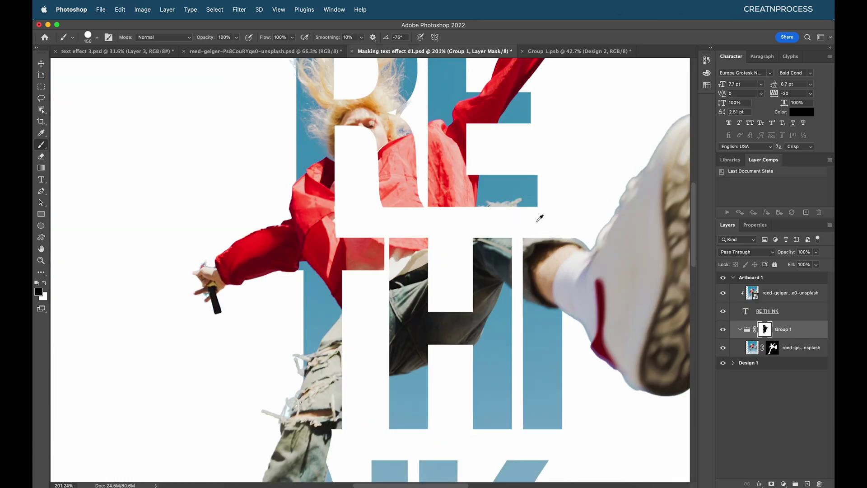
{"action": "scroll", "coordinate": [533, 303], "scroll_direction": "down", "scroll_amount": 6}
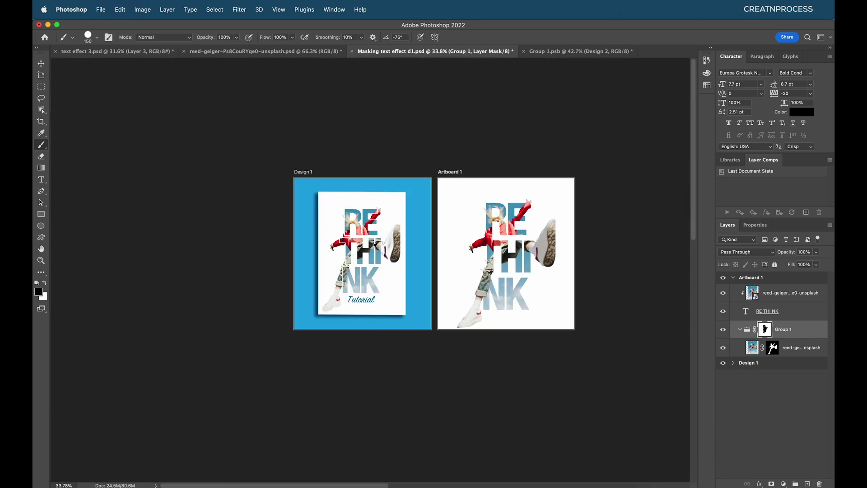
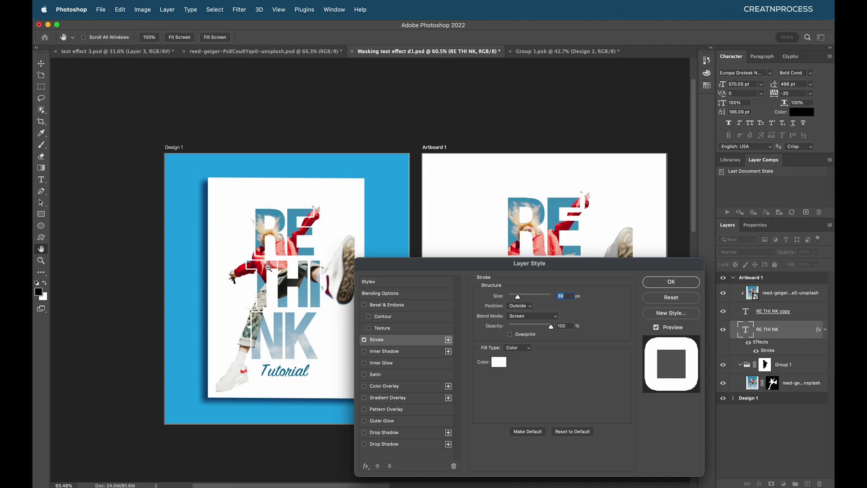
Thin the white outside stroke on the lower RE THI NK text layer and accept the layer style.
{"action": "scroll", "coordinate": [269, 267], "scroll_direction": "up", "scroll_amount": 5}
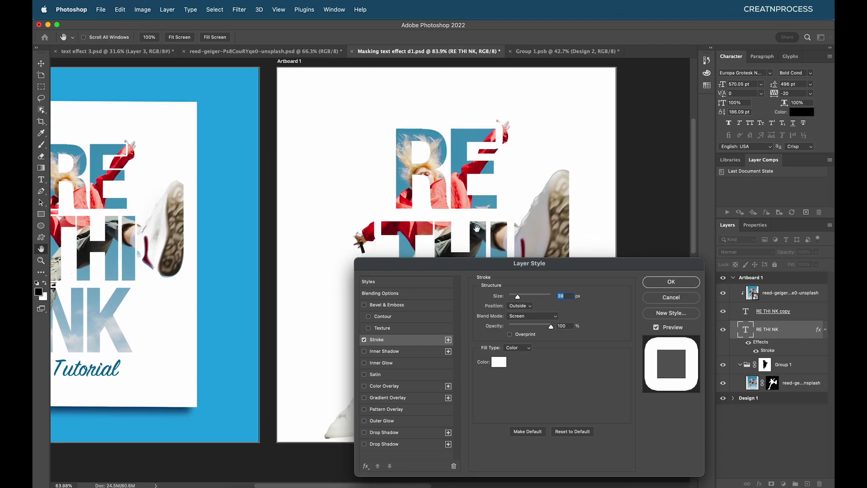
{"action": "left_click_drag", "start_coordinate": [517, 301], "coordinate": [512, 301]}
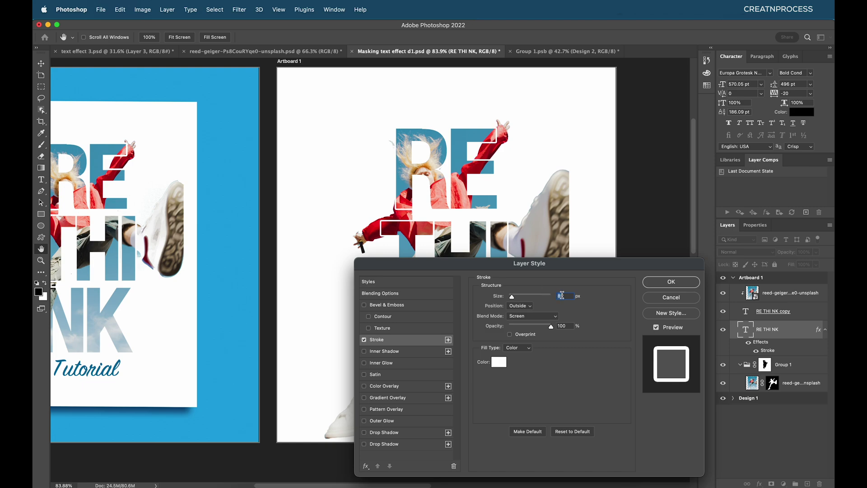
{"action": "left_click", "coordinate": [670, 282]}
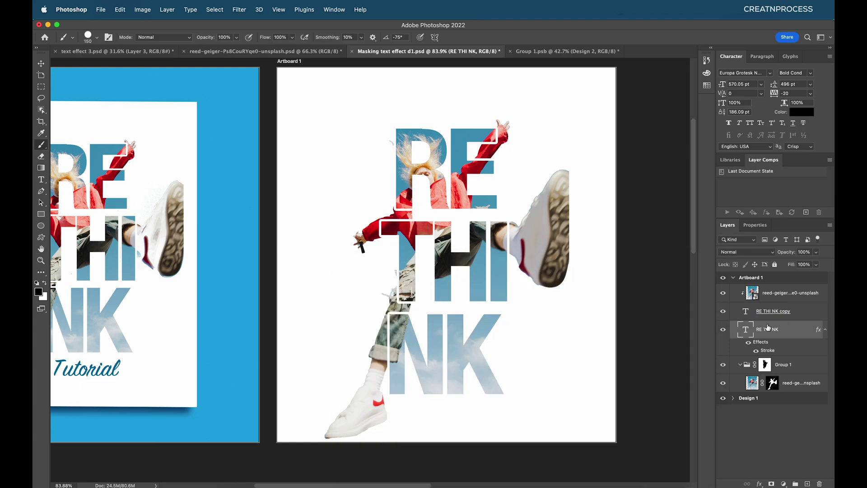
Convert the stroked RE THI NK layer to a smart object, hide it, and black out its outline on the Group 1 mask.
{"action": "right_click", "coordinate": [805, 334]}
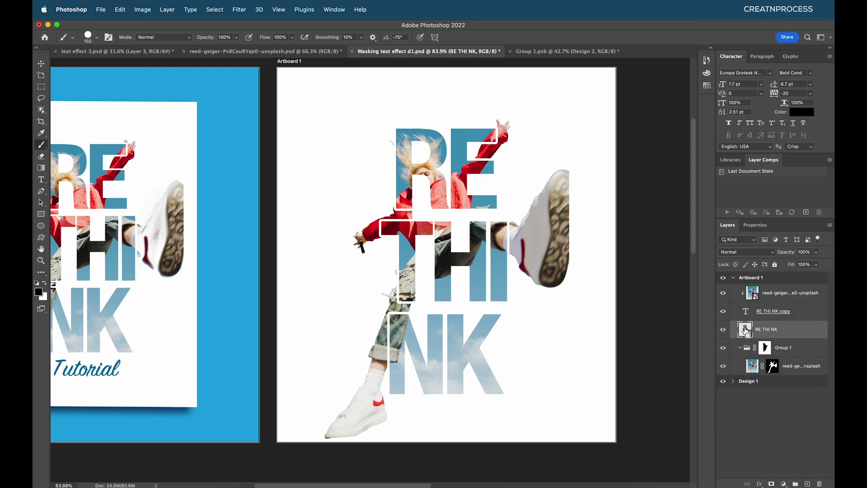
{"action": "left_click", "coordinate": [744, 332], "text": "super"}
{"action": "left_click", "coordinate": [722, 330]}
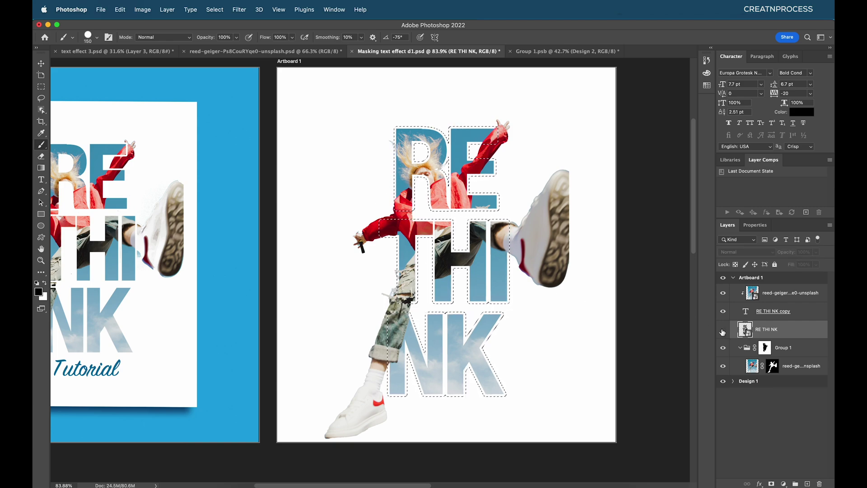
{"action": "left_click", "coordinate": [759, 351]}
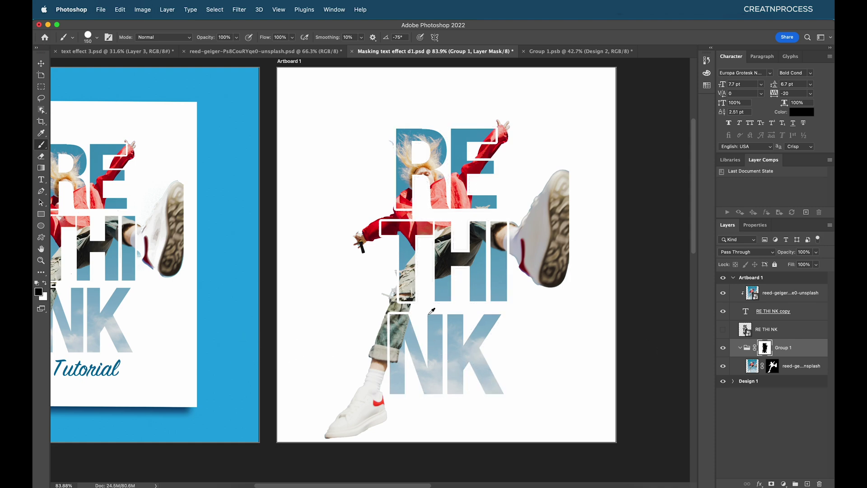
Examine the masked cutout edges around the R, T, H and N letters up close on Artboard 1.
{"action": "scroll", "coordinate": [370, 179], "scroll_direction": "up", "scroll_amount": 5}
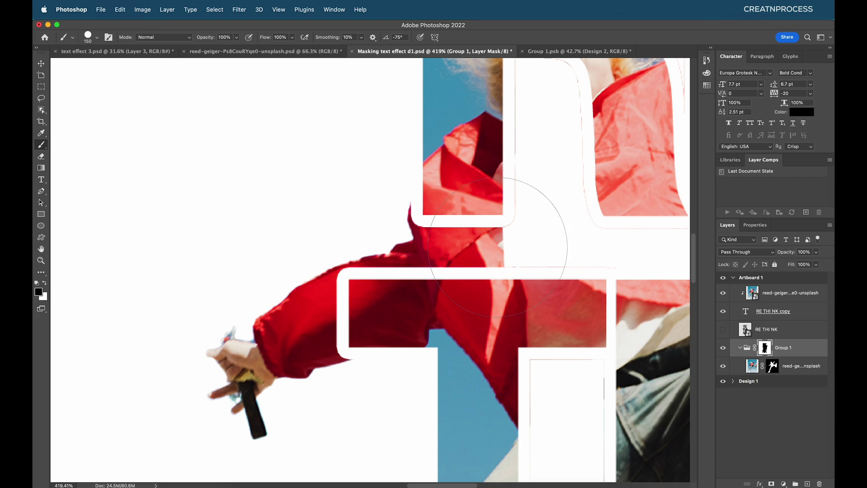
{"action": "scroll", "coordinate": [478, 256], "scroll_direction": "down", "scroll_amount": 4}
{"action": "scroll", "coordinate": [478, 256], "scroll_direction": "up", "scroll_amount": 2}
{"action": "scroll", "coordinate": [451, 244], "scroll_direction": "down", "scroll_amount": 3}
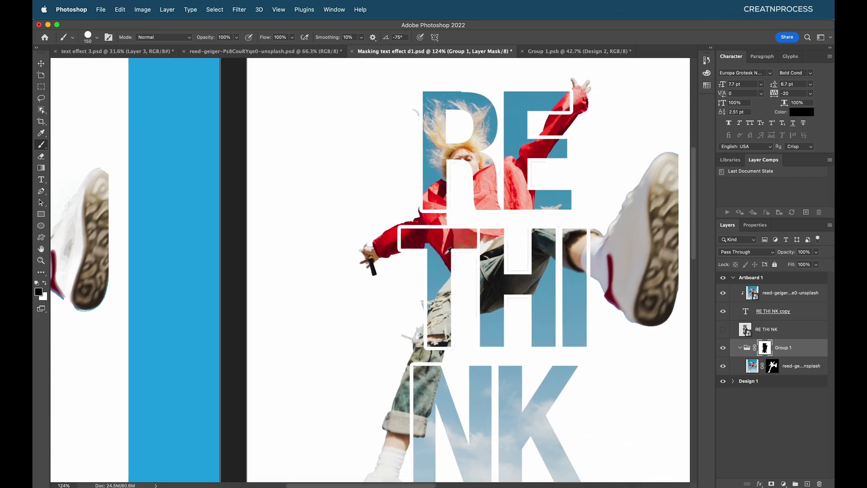
{"action": "scroll", "coordinate": [422, 235], "scroll_direction": "left", "scroll_amount": 2}
{"action": "scroll", "coordinate": [423, 235], "scroll_direction": "up", "scroll_amount": 3}
{"action": "scroll", "coordinate": [394, 228], "scroll_direction": "down", "scroll_amount": 5}
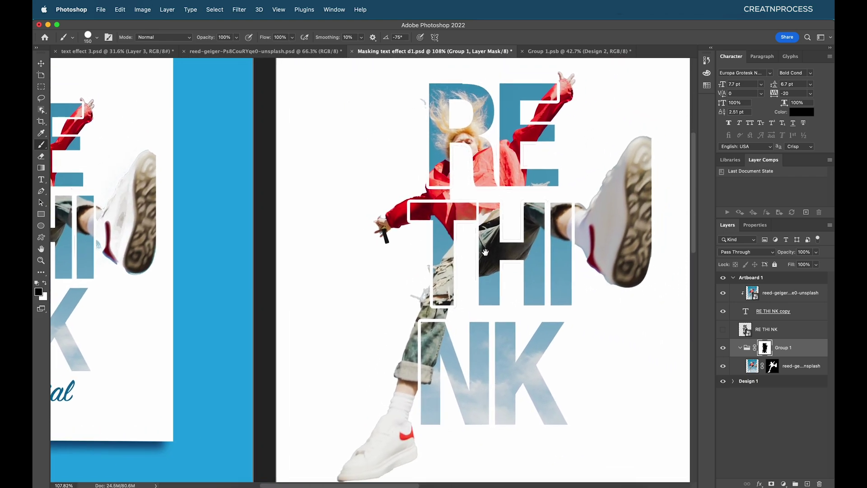
{"action": "scroll", "coordinate": [473, 287], "scroll_direction": "up", "scroll_amount": 5}
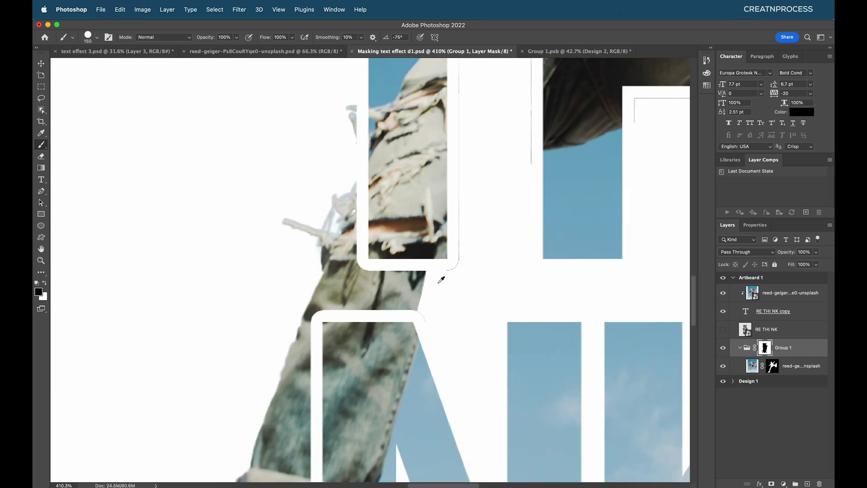
{"action": "scroll", "coordinate": [441, 279], "scroll_direction": "down", "scroll_amount": 5}
{"action": "scroll", "coordinate": [442, 236], "scroll_direction": "up", "scroll_amount": 4}
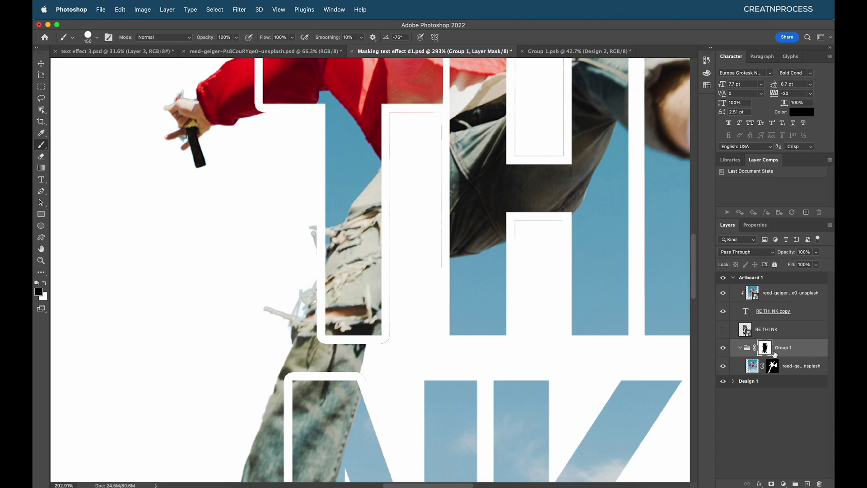
Brush black on the Group 1 mask to remove the leftover thin outline fragments around the T, H, I, R and E letters.
{"action": "mouse_move", "coordinate": [416, 271]}
{"action": "left_mouse_down"}
{"action": "mouse_move", "coordinate": [416, 134]}
{"action": "mouse_move", "coordinate": [396, 261]}
{"action": "mouse_move", "coordinate": [429, 362]}
{"action": "mouse_move", "coordinate": [407, 377]}
{"action": "mouse_move", "coordinate": [405, 399]}
{"action": "left_mouse_up"}
{"action": "scroll", "coordinate": [450, 354], "scroll_direction": "up", "scroll_amount": 2}
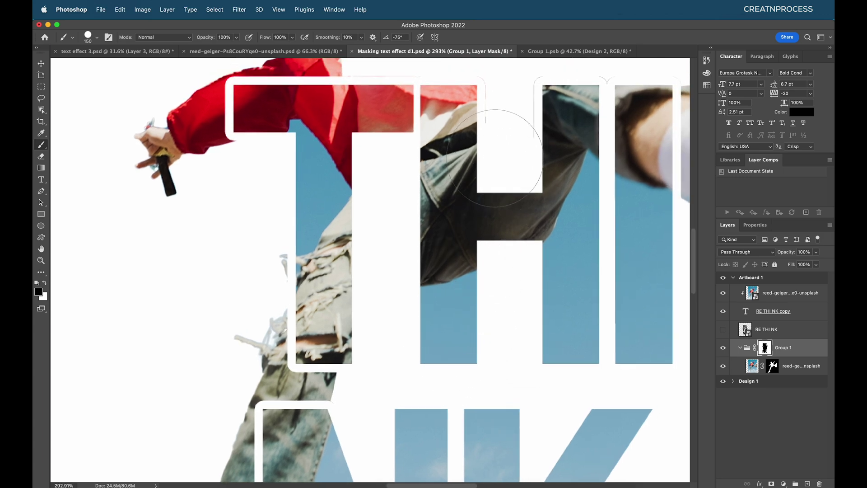
{"action": "scroll", "coordinate": [472, 302], "scroll_direction": "up", "scroll_amount": 6}
{"action": "scroll", "coordinate": [473, 301], "scroll_direction": "up", "scroll_amount": 1}
{"action": "mouse_move", "coordinate": [334, 208]}
{"action": "left_mouse_down"}
{"action": "mouse_move", "coordinate": [339, 109]}
{"action": "mouse_move", "coordinate": [379, 74]}
{"action": "left_mouse_up"}
{"action": "left_click_drag", "start_coordinate": [446, 130], "coordinate": [415, 199]}
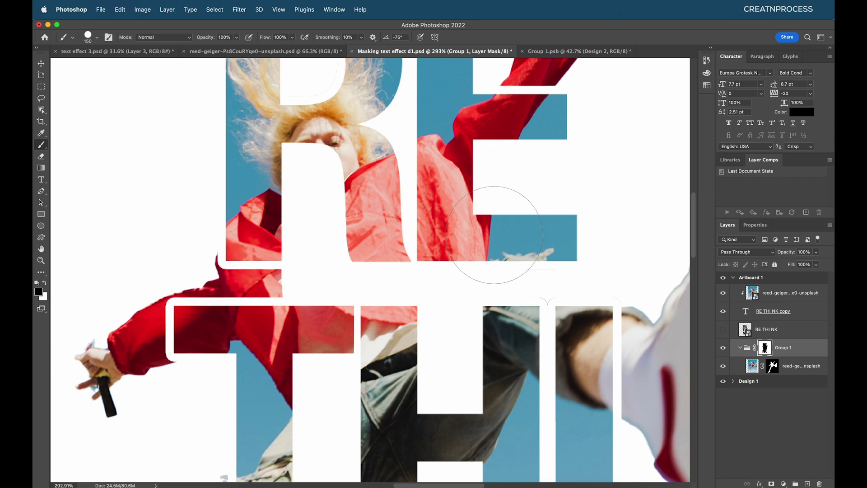
{"action": "scroll", "coordinate": [497, 295], "scroll_direction": "down", "scroll_amount": 6}
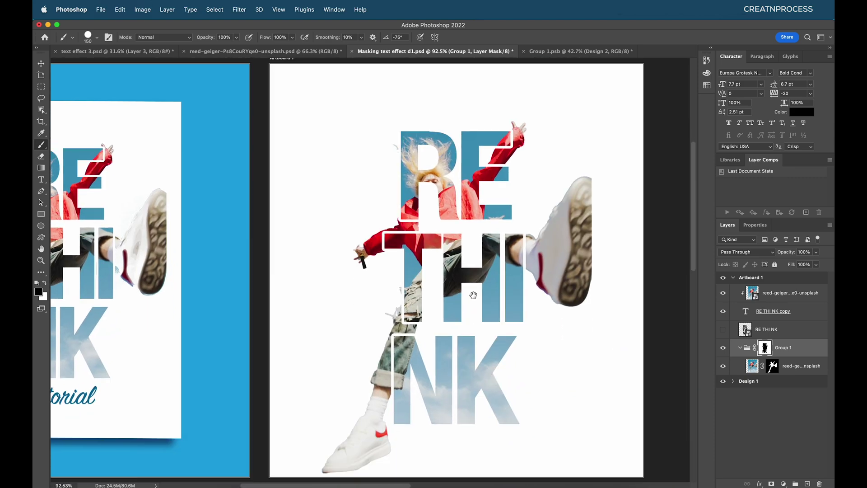
{"action": "scroll", "coordinate": [476, 292], "scroll_direction": "down", "scroll_amount": 1}
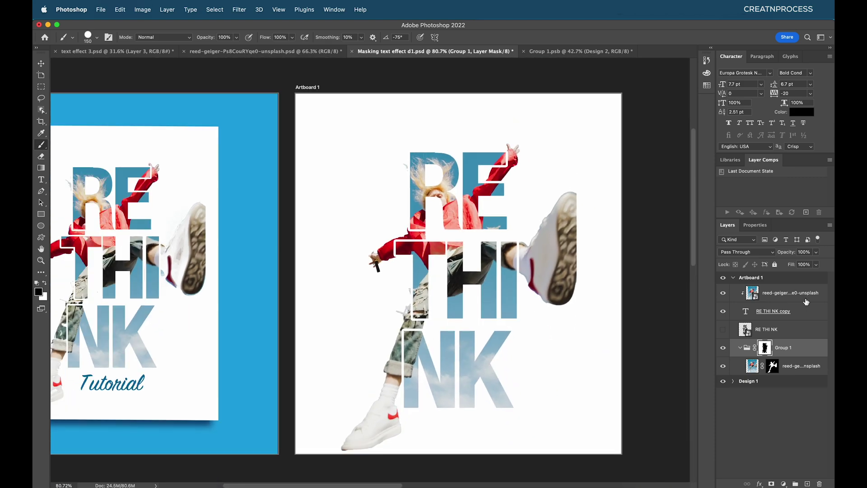
Clip a Curves adjustment to the photo filling the text and shape a slight S-curve with darker shadows and a highlight point at 169/172.
{"action": "left_click", "coordinate": [797, 296]}
{"action": "left_click", "coordinate": [783, 483]}
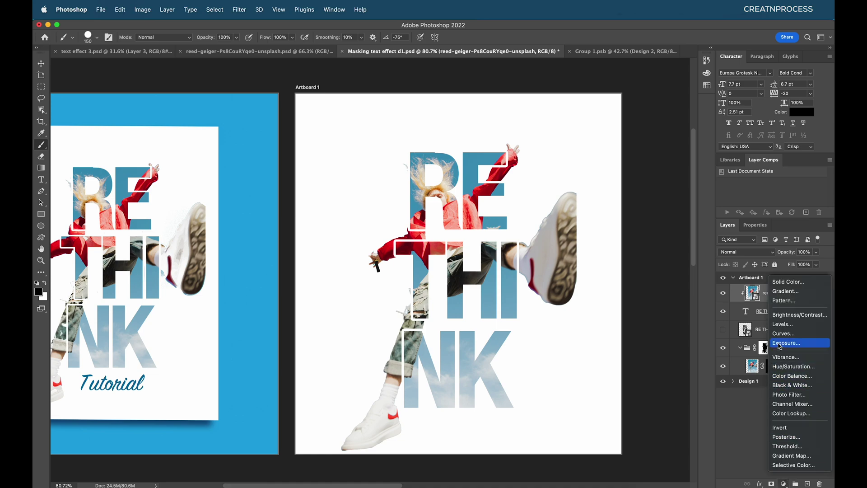
{"action": "left_click", "coordinate": [780, 334]}
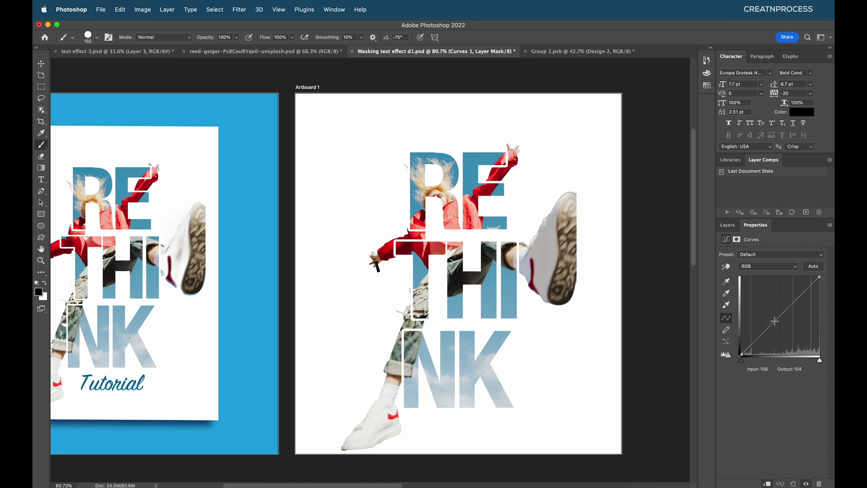
{"action": "left_click_drag", "start_coordinate": [778, 317], "coordinate": [766, 334]}
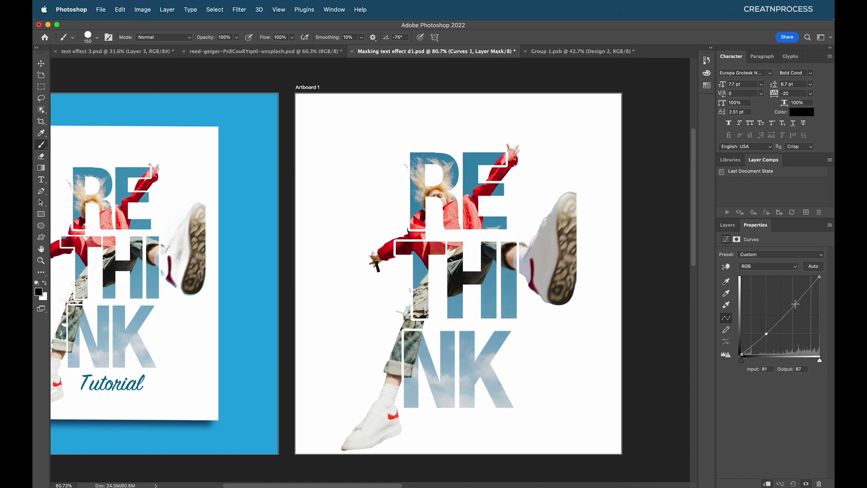
{"action": "left_click_drag", "start_coordinate": [792, 307], "coordinate": [791, 301]}
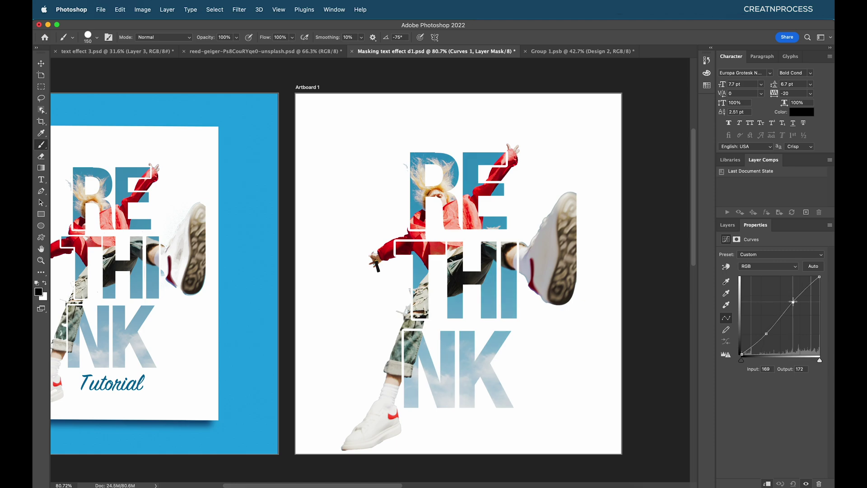
{"action": "left_click_drag", "start_coordinate": [766, 334], "coordinate": [766, 335]}
{"action": "left_click", "coordinate": [727, 225]}
Draw a rectangular marquee selection around the RE THI NK design on Artboard 1, with the masked cutout layer active.
{"action": "scroll", "coordinate": [513, 278], "scroll_direction": "down", "scroll_amount": 5}
{"action": "scroll", "coordinate": [513, 279], "scroll_direction": "up", "scroll_amount": 4}
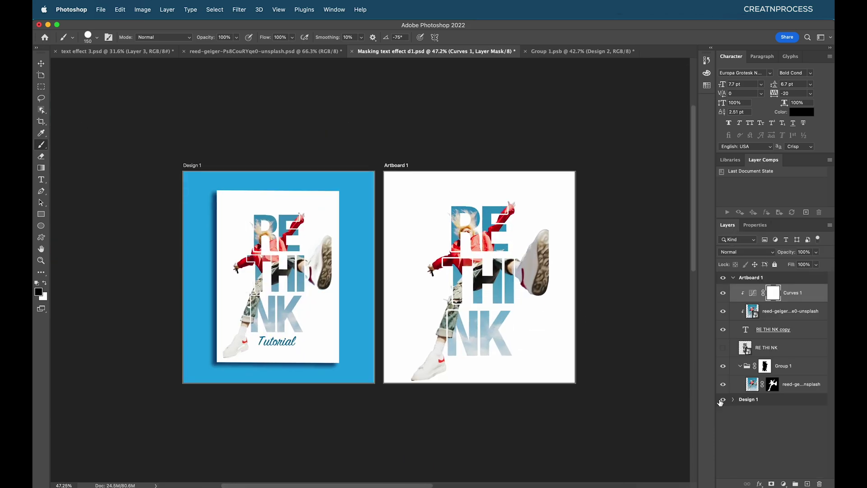
{"action": "left_click", "coordinate": [804, 385]}
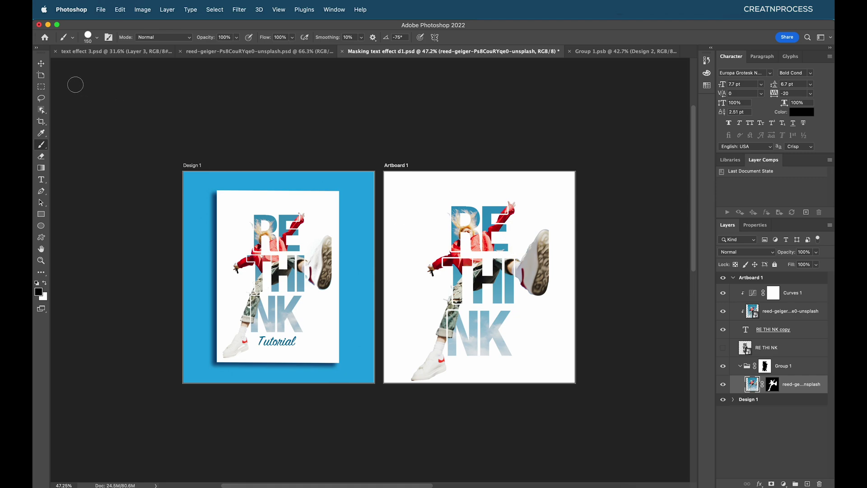
{"action": "left_click", "coordinate": [43, 86]}
{"action": "left_click_drag", "start_coordinate": [421, 194], "coordinate": [548, 364]}
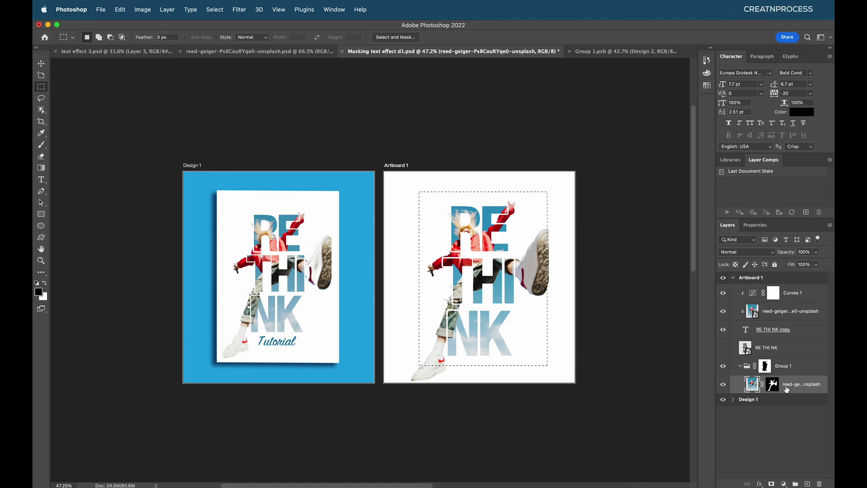
Add a new empty layer beneath Group 1 on Artboard 1 and collapse the group.
{"action": "left_click", "coordinate": [794, 400]}
{"action": "left_click_drag", "start_coordinate": [795, 385], "coordinate": [766, 405]}
{"action": "left_click", "coordinate": [807, 484]}
{"action": "left_click_drag", "start_coordinate": [773, 367], "coordinate": [770, 396]}
{"action": "left_click", "coordinate": [739, 384]}
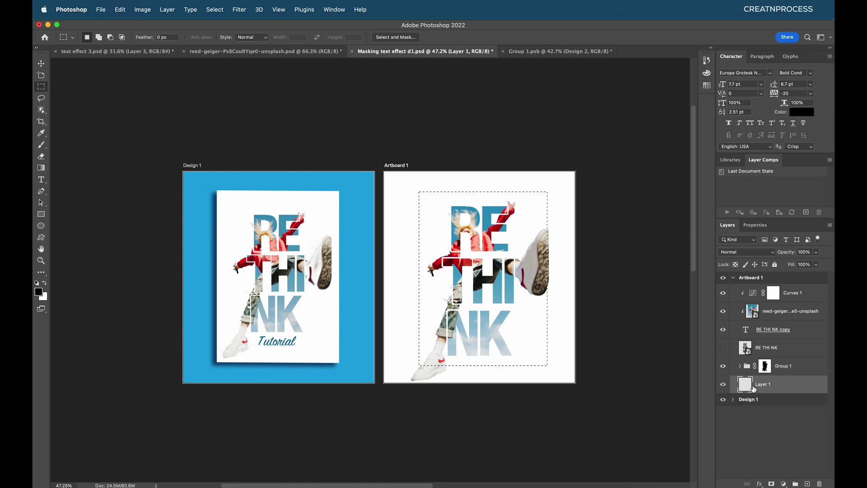
Fill the rectangular selection on Layer 1 with white and deselect it.
{"action": "key", "text": "alt+BackSpace"}
{"action": "key", "text": "super+z"}
{"action": "key", "text": "super+d"}
{"action": "scroll", "coordinate": [218, 209], "scroll_direction": "up", "scroll_amount": 2}
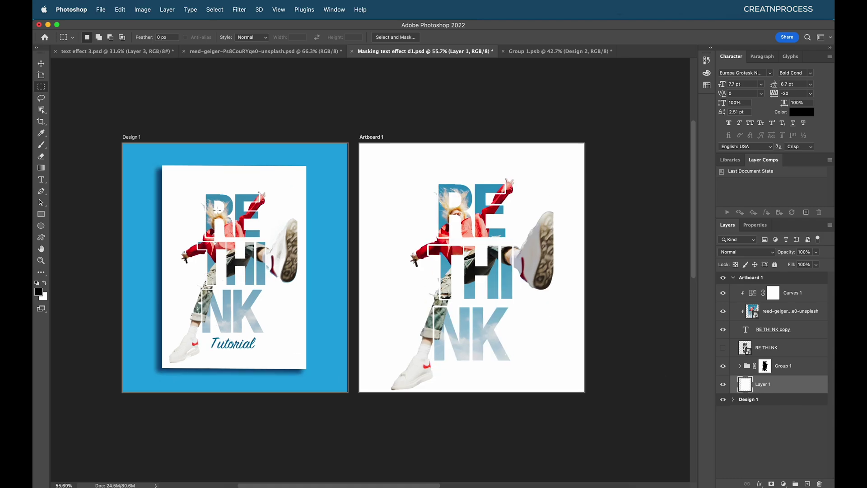
Scale the layers from Curves 1 through Group 1 down together so the RE THI NK text is about 487 pt.
{"action": "key", "text": "v"}
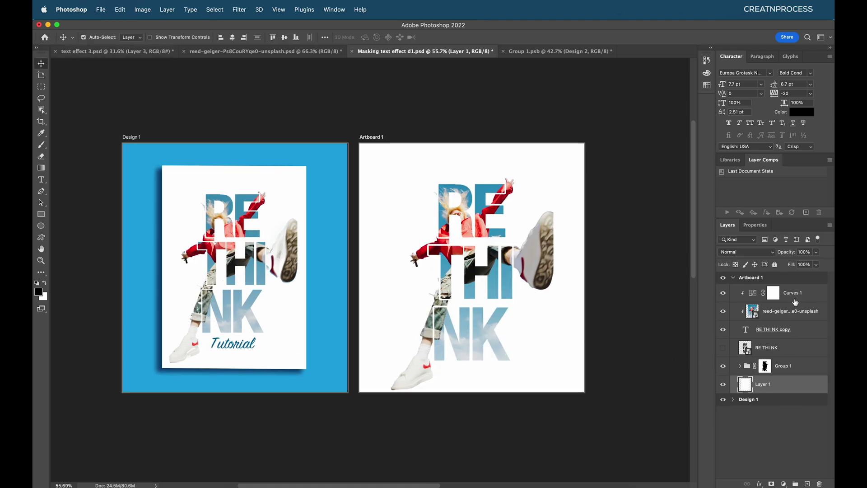
{"action": "left_click", "coordinate": [794, 301]}
{"action": "left_click", "coordinate": [802, 370], "text": "shift"}
{"action": "key", "text": "super+t"}
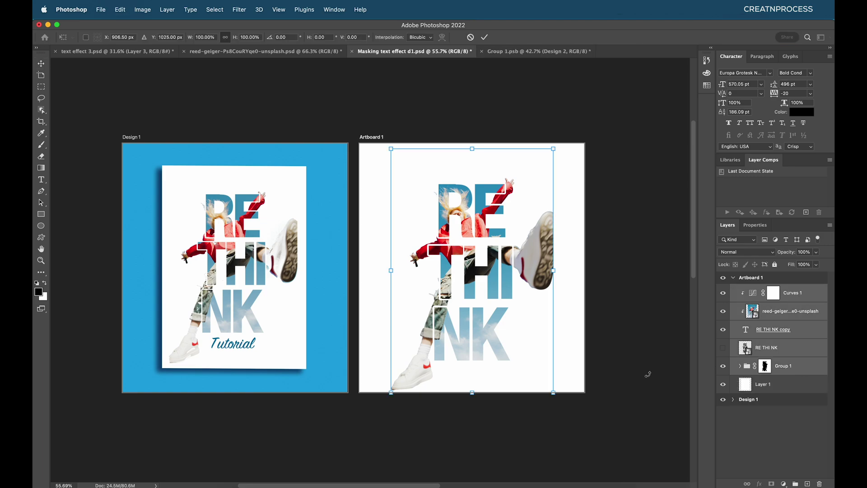
{"action": "left_click_drag", "start_coordinate": [472, 392], "coordinate": [488, 361]}
{"action": "left_click_drag", "start_coordinate": [472, 149], "coordinate": [472, 152]}
{"action": "key", "text": "Return"}
{"action": "left_click", "coordinate": [565, 308]}
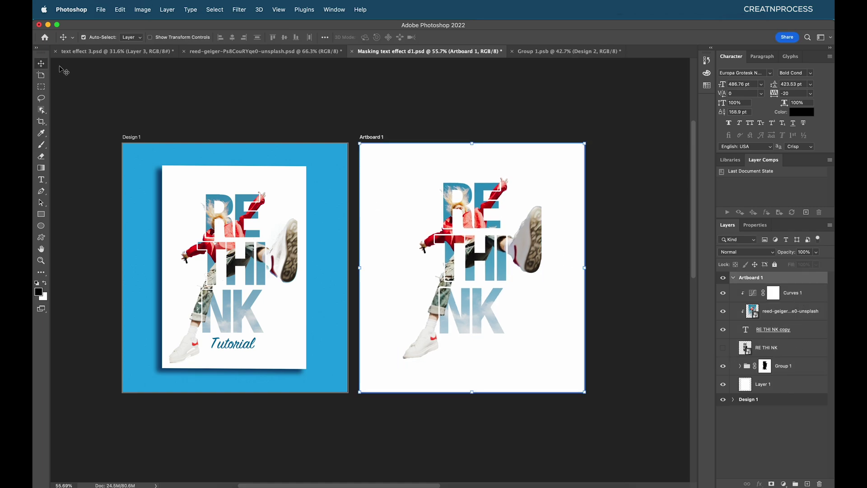
Select the whole of Artboard 1, add a new layer on top and fill it with white.
{"action": "left_click", "coordinate": [41, 87]}
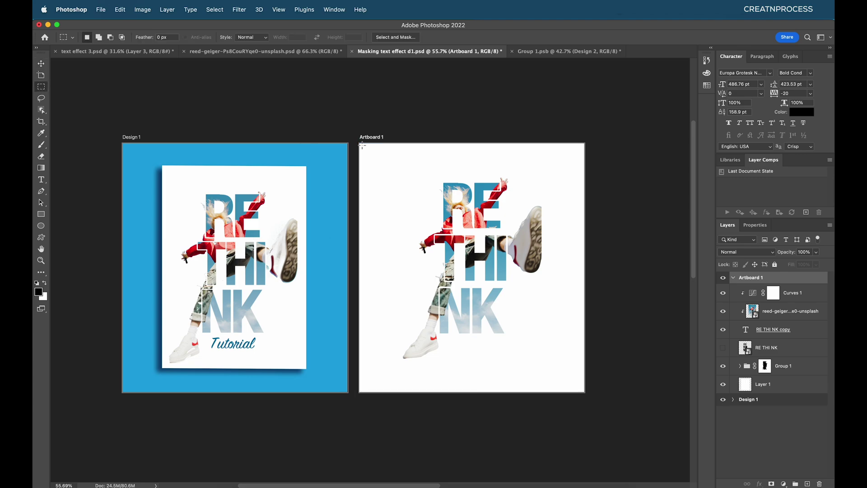
{"action": "left_click_drag", "start_coordinate": [359, 143], "coordinate": [585, 393]}
{"action": "left_click", "coordinate": [807, 483]}
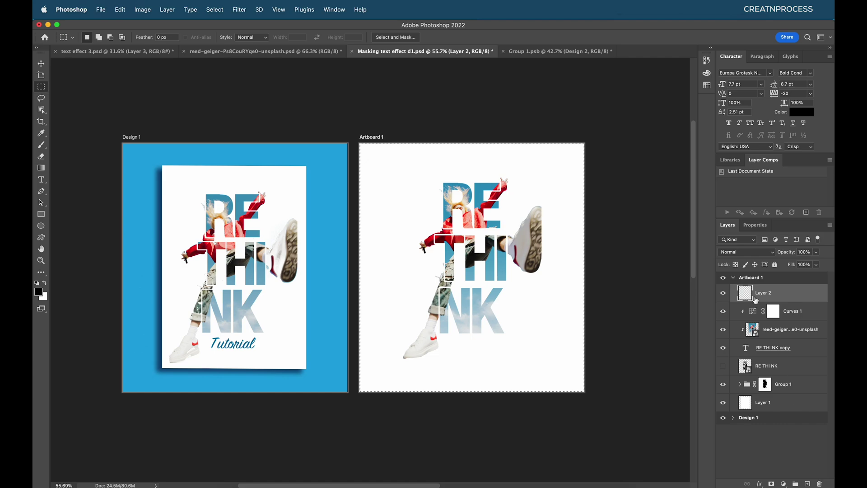
{"action": "key", "text": "super+BackSpace"}
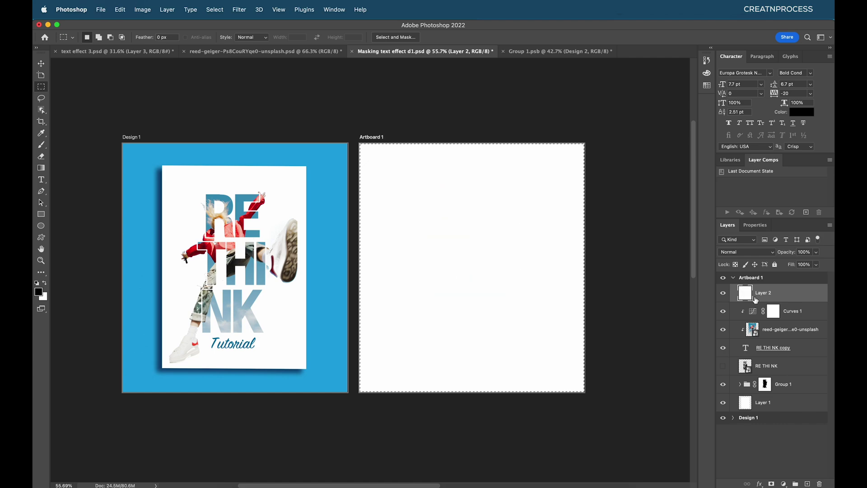
Give Layer 2 a Color Overlay of blue 20a7e2 sampled from Design 1's background, and move the layer below Layer 1.
{"action": "double_click", "coordinate": [820, 296]}
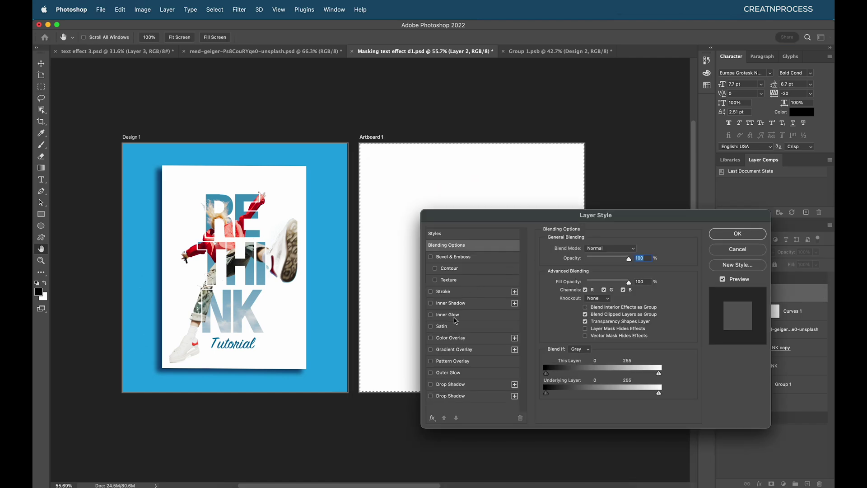
{"action": "left_click", "coordinate": [457, 338]}
{"action": "left_click", "coordinate": [633, 249]}
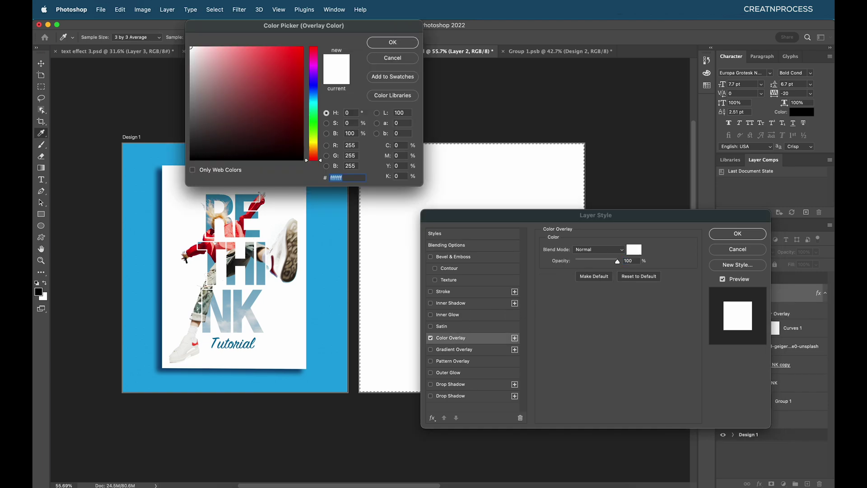
{"action": "left_click", "coordinate": [347, 213]}
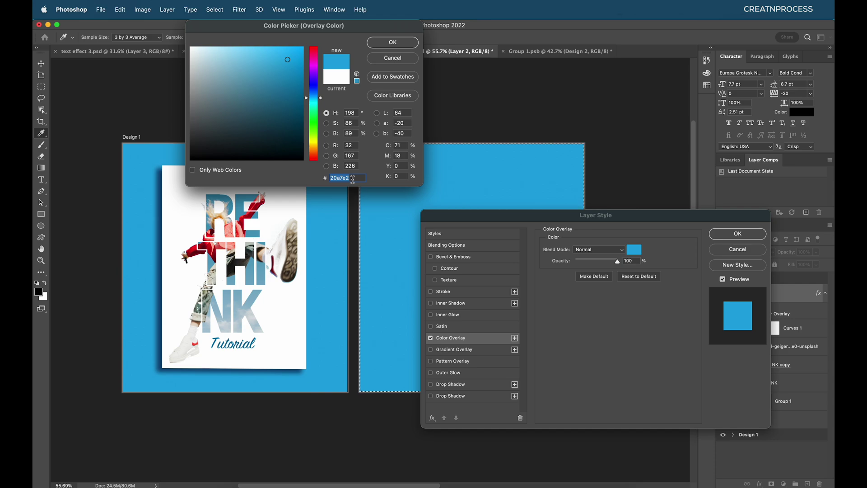
{"action": "left_click", "coordinate": [381, 43]}
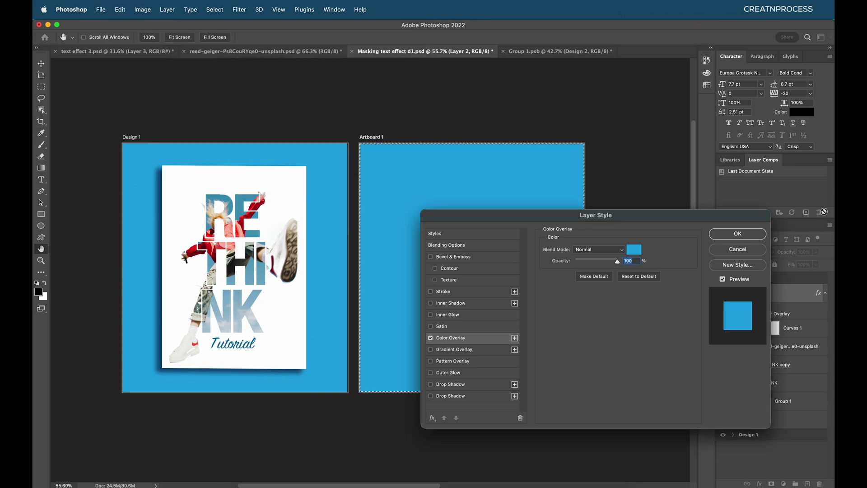
{"action": "left_click", "coordinate": [745, 240]}
{"action": "left_click_drag", "start_coordinate": [794, 298], "coordinate": [793, 429]}
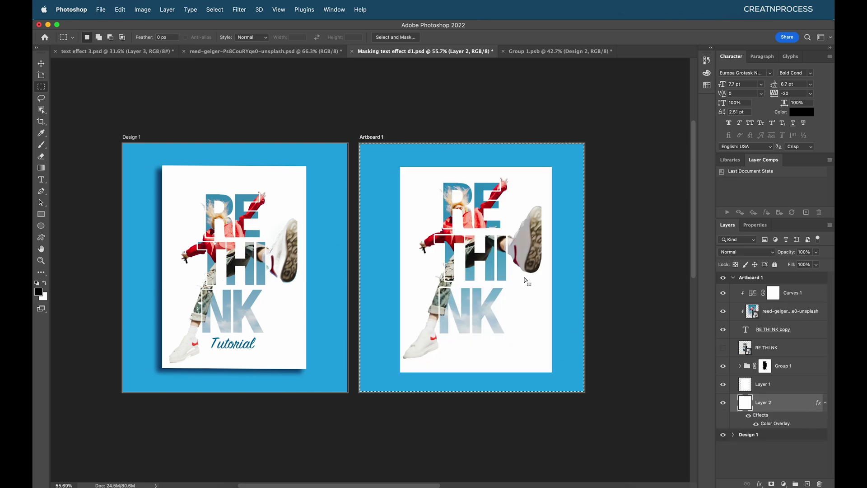
Narrow the white poster rectangle on Layer 3 to about 97% and extend its upper and lower edges slightly.
{"action": "scroll", "coordinate": [524, 272], "scroll_direction": "up", "scroll_amount": 3}
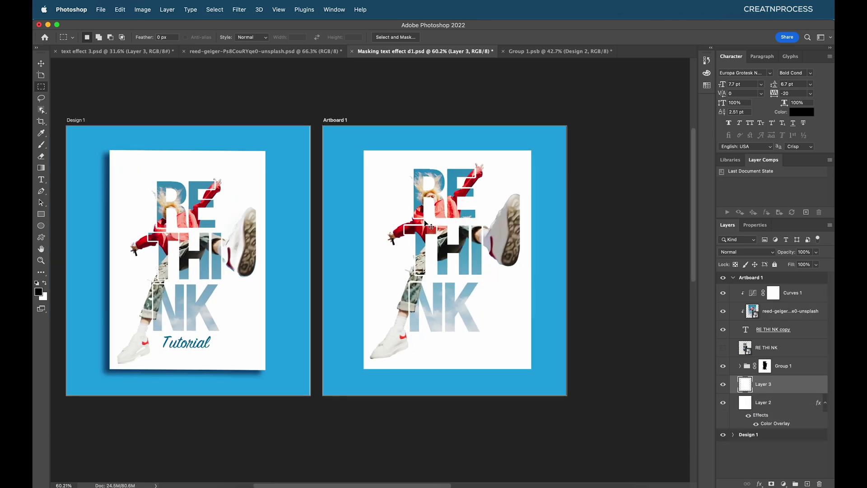
{"action": "key", "text": "super+t"}
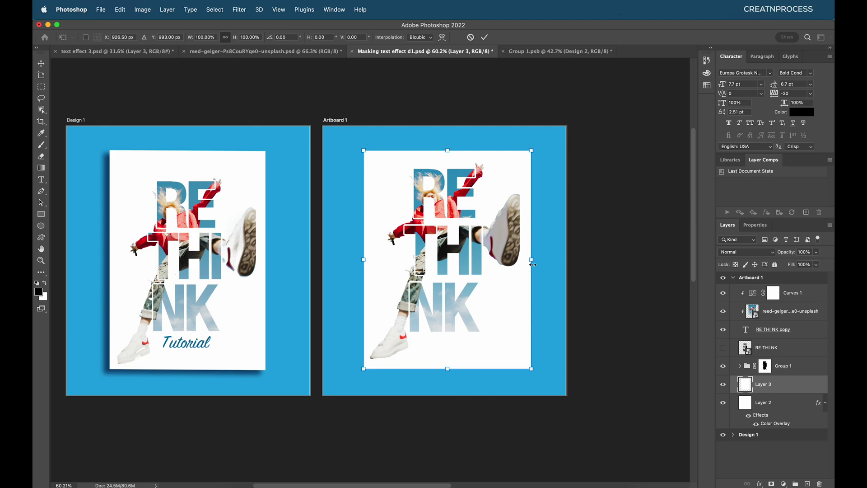
{"action": "left_click_drag", "start_coordinate": [532, 260], "coordinate": [527, 260]}
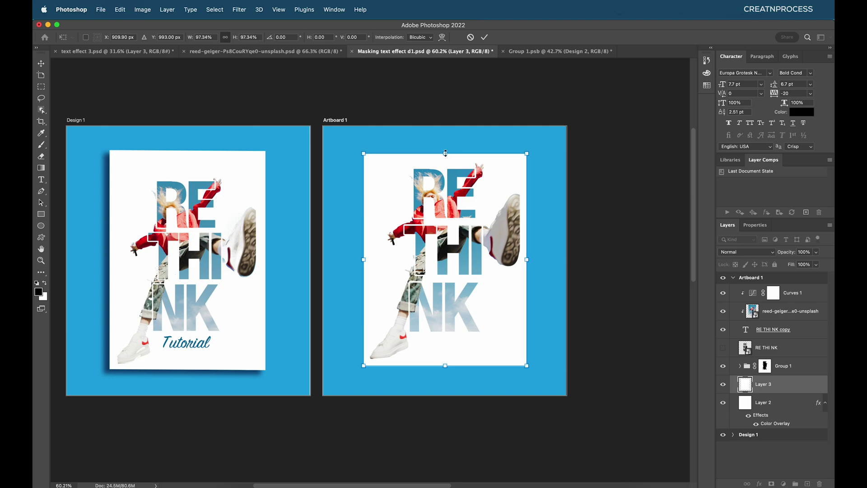
{"action": "left_click_drag", "start_coordinate": [445, 153], "coordinate": [445, 150]}
{"action": "left_click_drag", "start_coordinate": [443, 374], "coordinate": [280, 358]}
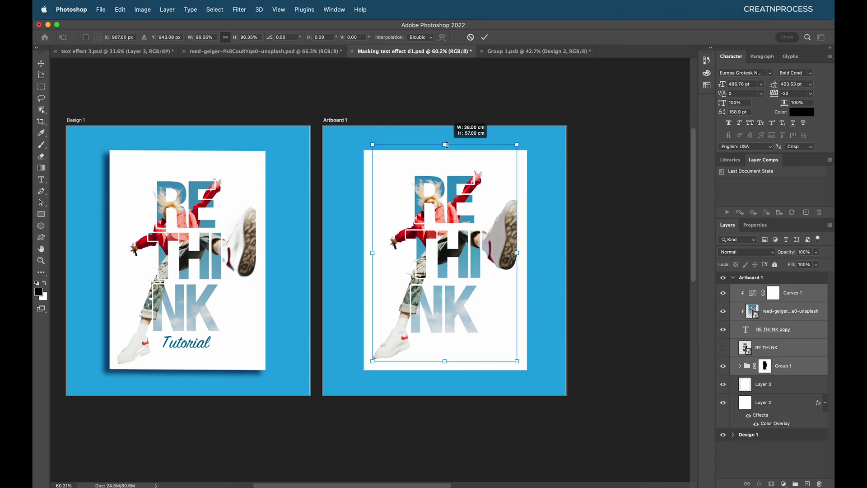
Scale the design layers from Curves 1 through Group 1 to 98.50% within the white poster rectangle.
{"action": "left_click_drag", "start_coordinate": [515, 144], "coordinate": [517, 144]}
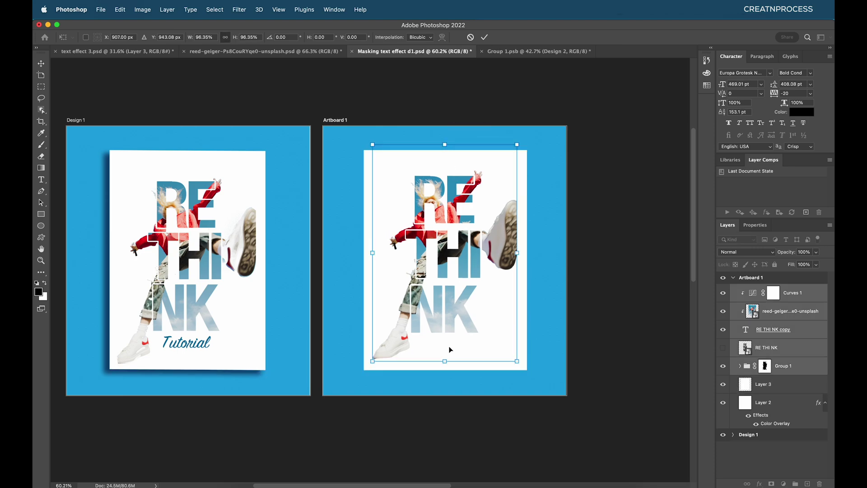
{"action": "left_click_drag", "start_coordinate": [444, 360], "coordinate": [445, 364]}
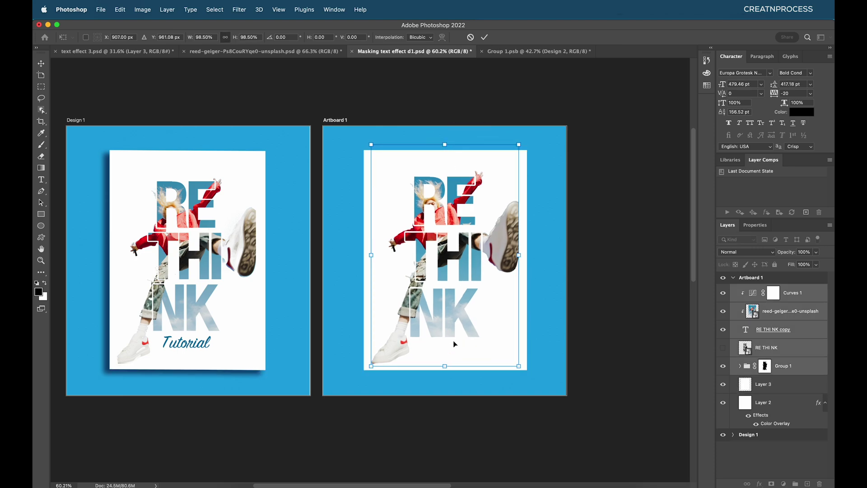
{"action": "key", "text": "Return"}
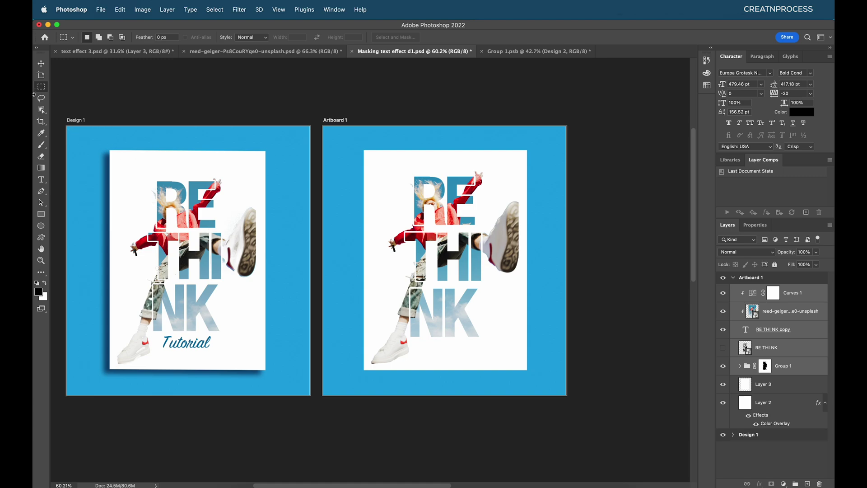
Copy the Tutorial script text from Design 1 onto Artboard 1, just below the NK letters.
{"action": "left_click", "coordinate": [41, 64]}
{"action": "left_click", "coordinate": [190, 349]}
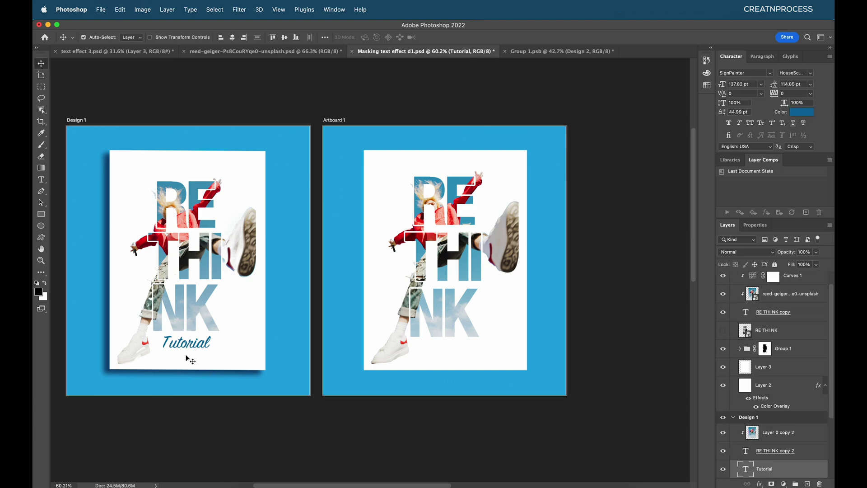
{"action": "left_click_drag", "start_coordinate": [187, 350], "coordinate": [465, 341]}
Shrink the layers from Curves 1 through Group 1 so the RE THI NK text is 469.46 pt, clearing space above the Tutorial text.
{"action": "left_click", "coordinate": [794, 303]}
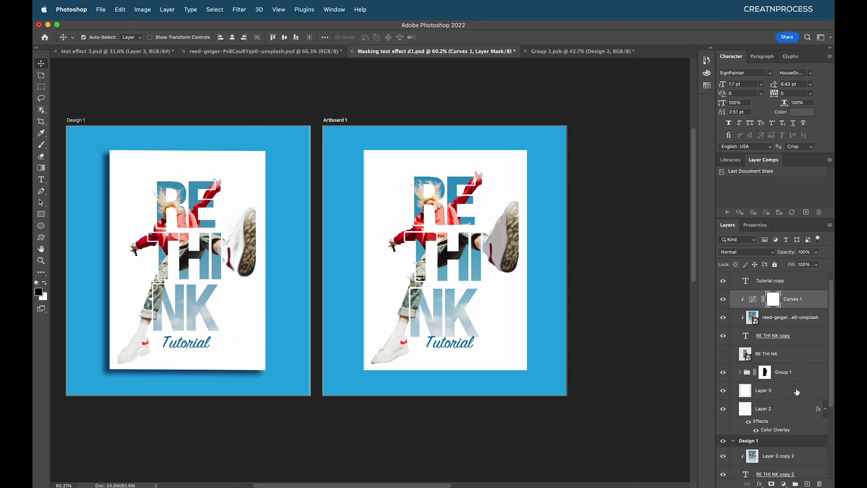
{"action": "left_click", "coordinate": [807, 378], "text": "shift"}
{"action": "key", "text": "super+t"}
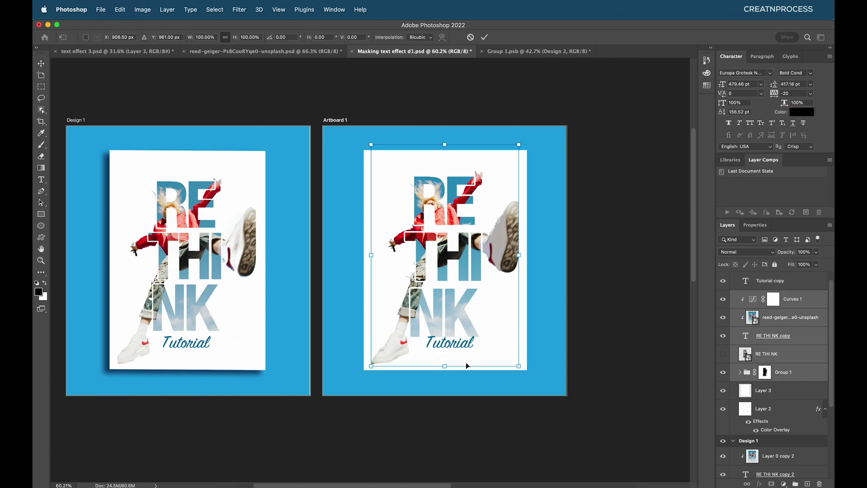
{"action": "left_click_drag", "start_coordinate": [445, 367], "coordinate": [446, 361]}
{"action": "key", "text": "Return"}
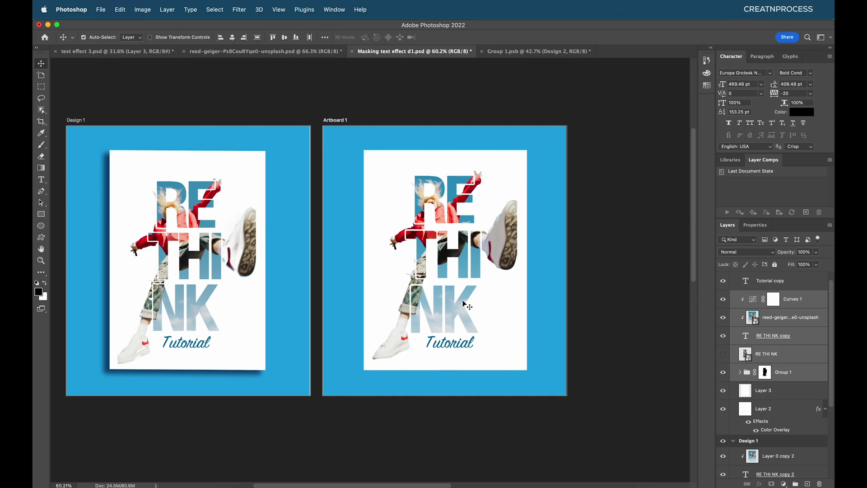
Fine-tune the highlight and shadow points of the Curves 1 adjustment on Artboard 1.
{"action": "double_click", "coordinate": [749, 301]}
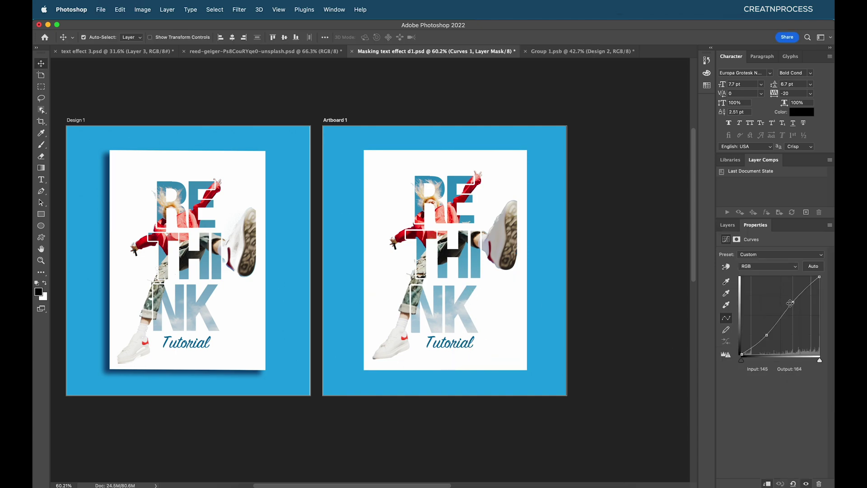
{"action": "left_click", "coordinate": [794, 302]}
{"action": "left_click_drag", "start_coordinate": [767, 334], "coordinate": [768, 336]}
{"action": "left_click", "coordinate": [317, 166]}
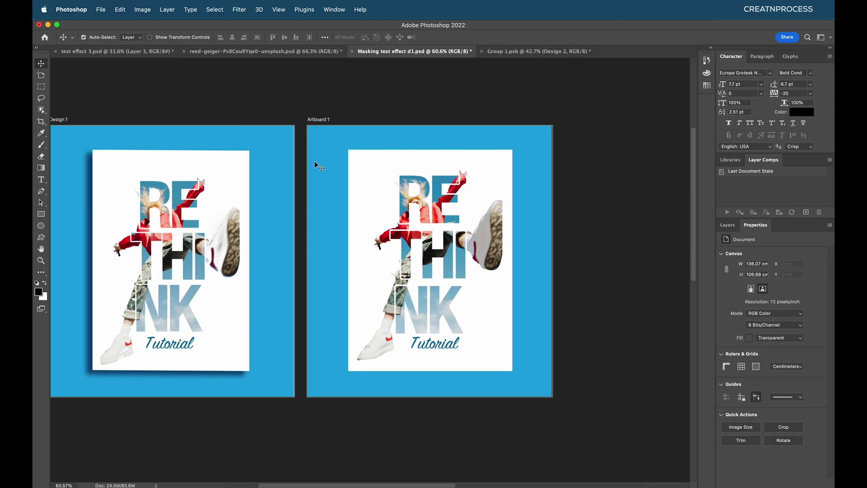
{"action": "scroll", "coordinate": [429, 252], "scroll_direction": "up", "scroll_amount": 3}
{"action": "scroll", "coordinate": [430, 252], "scroll_direction": "down", "scroll_amount": 6}
{"action": "scroll", "coordinate": [453, 265], "scroll_direction": "up", "scroll_amount": 3}
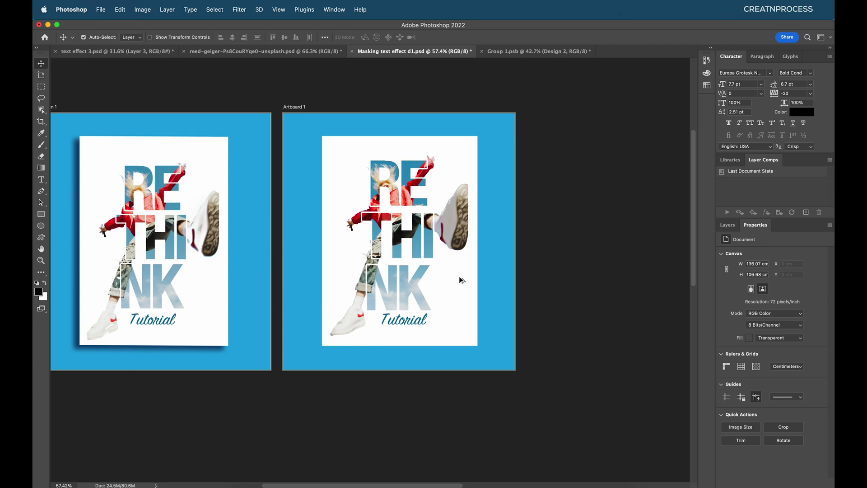
Add a drop shadow effect to the white poster sheet on Layer 3 of Artboard 1.
{"action": "left_click", "coordinate": [460, 281]}
{"action": "left_click", "coordinate": [727, 224]}
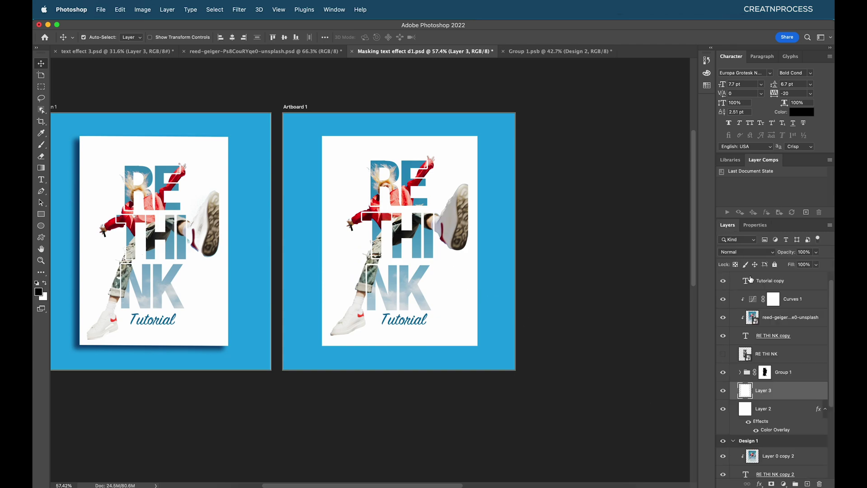
{"action": "scroll", "coordinate": [753, 424], "scroll_direction": "up", "scroll_amount": 1}
{"action": "double_click", "coordinate": [822, 407]}
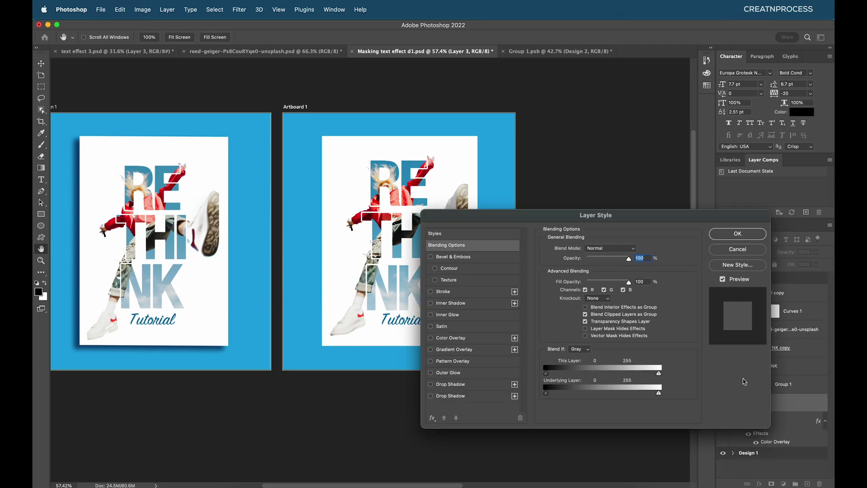
{"action": "left_click", "coordinate": [452, 384]}
Set the drop shadow color to dark blue 0b477a, starting from a sample of the artboard's blue background.
{"action": "left_click", "coordinate": [634, 253]}
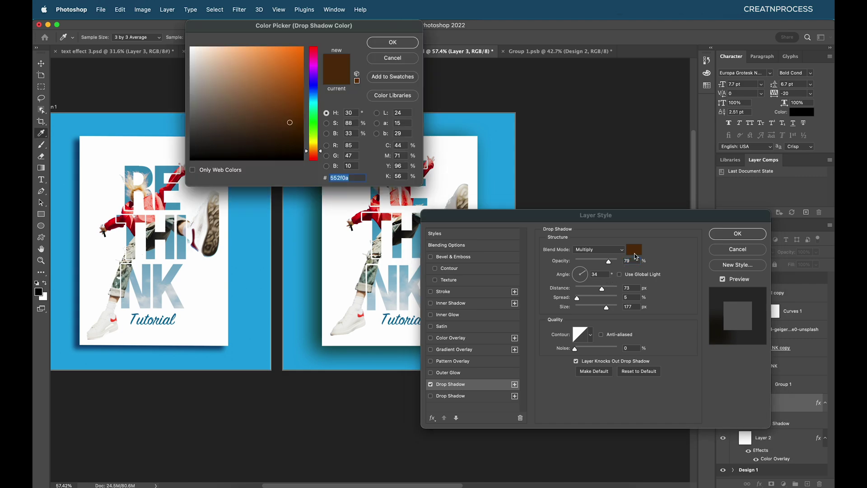
{"action": "left_click", "coordinate": [271, 242]}
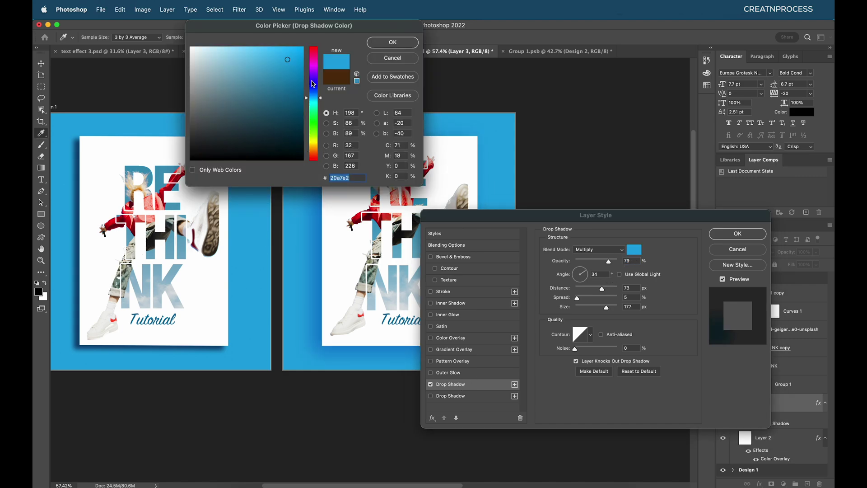
{"action": "left_click", "coordinate": [293, 116]}
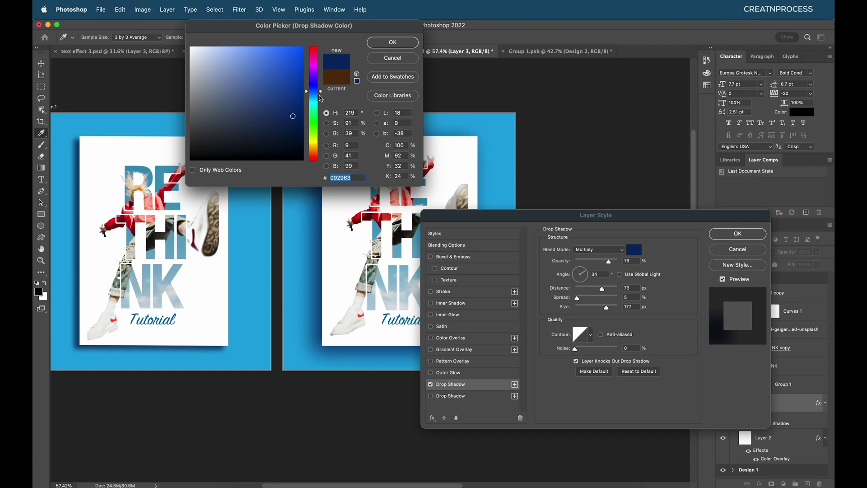
{"action": "left_click_drag", "start_coordinate": [319, 98], "coordinate": [318, 94]}
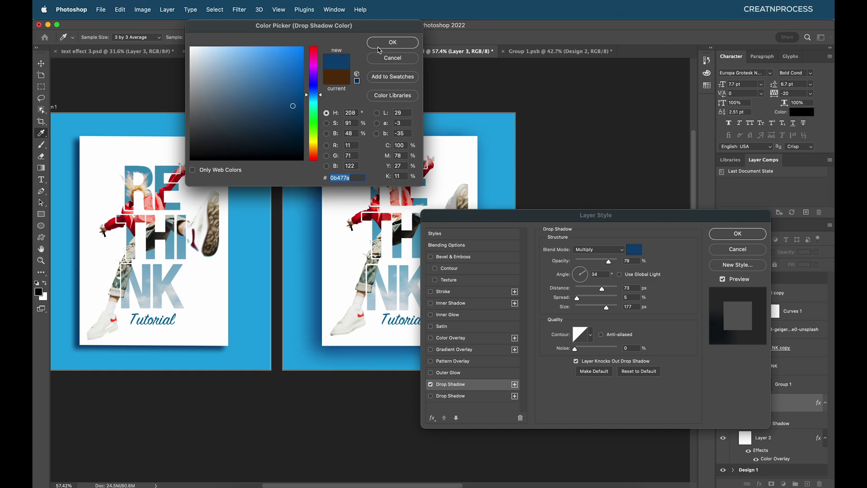
{"action": "left_click", "coordinate": [392, 43]}
Set the drop shadow's distance to 44 px and size to 79 px, and apply the layer style.
{"action": "left_click_drag", "start_coordinate": [606, 307], "coordinate": [593, 292]}
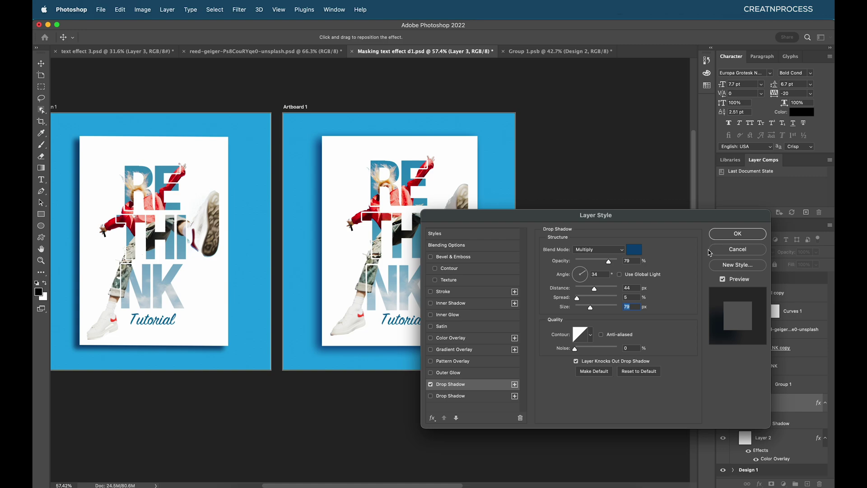
{"action": "left_click", "coordinate": [712, 236]}
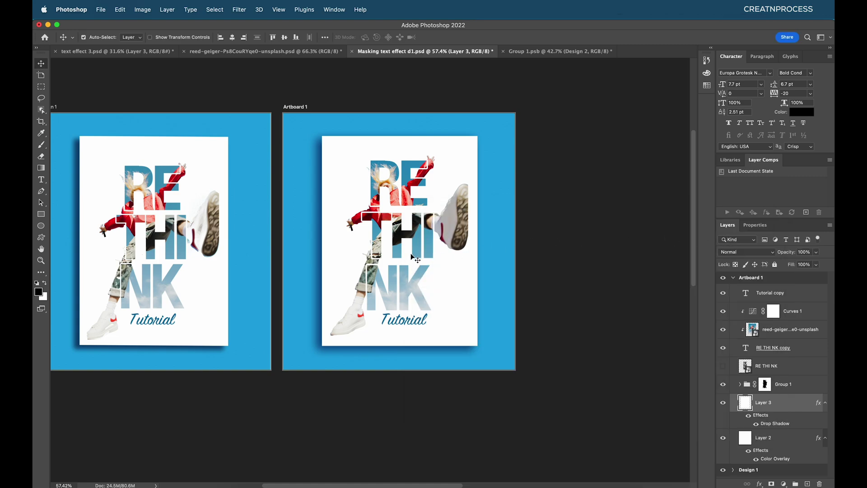
{"action": "scroll", "coordinate": [410, 251], "scroll_direction": "down", "scroll_amount": 3}
{"action": "scroll", "coordinate": [410, 251], "scroll_direction": "up", "scroll_amount": 1}
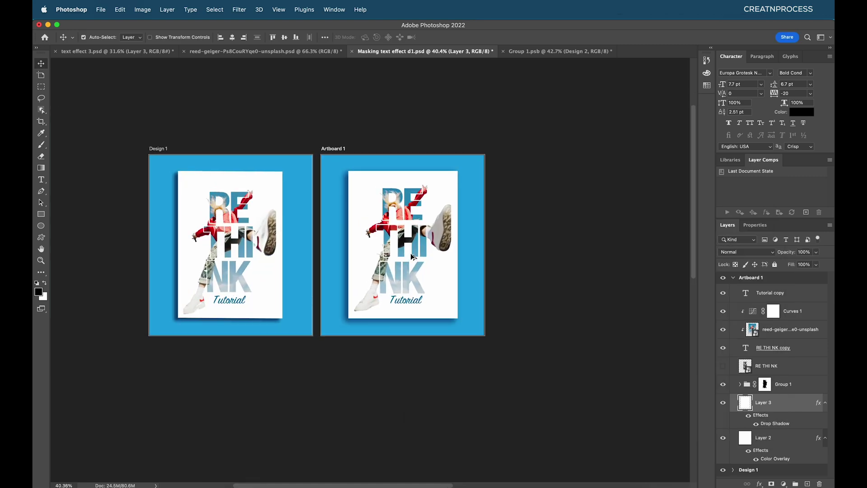
Switch to the Group 1.psb document and add a new blank artboard to the right of Design 2.
{"action": "left_click", "coordinate": [536, 55]}
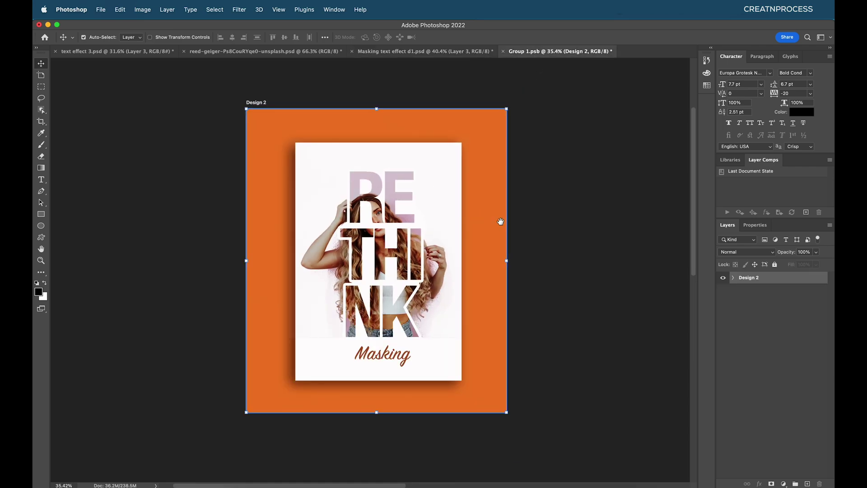
{"action": "left_click_drag", "start_coordinate": [500, 221], "coordinate": [424, 207]}
{"action": "left_click_drag", "start_coordinate": [348, 194], "coordinate": [288, 222]}
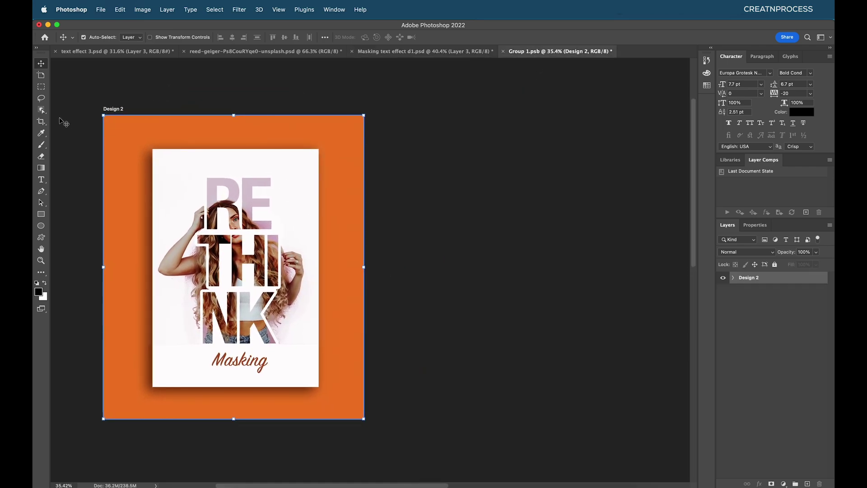
{"action": "left_click", "coordinate": [43, 76]}
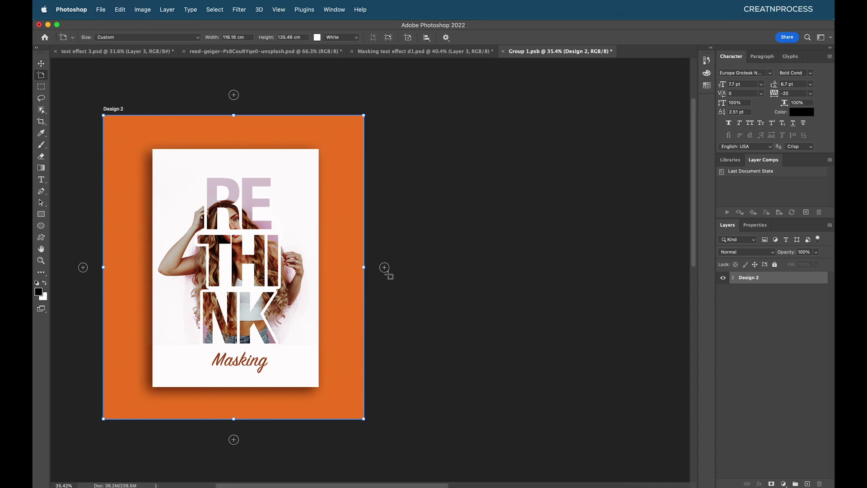
{"action": "left_click", "coordinate": [384, 267]}
{"action": "left_click_drag", "start_coordinate": [307, 269], "coordinate": [508, 270]}
{"action": "key", "text": "v"}
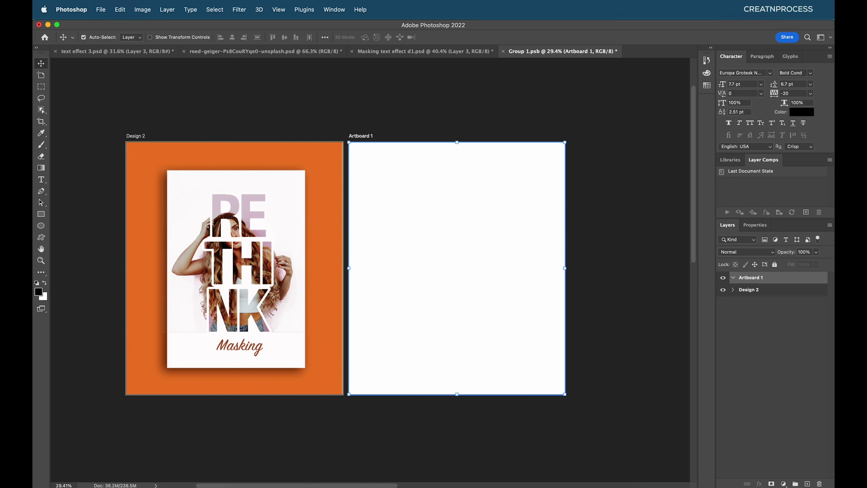
Place the pink-background portrait of the long-haired woman from Finder's Images folder onto Artboard 1.
{"action": "left_click", "coordinate": [236, 484]}
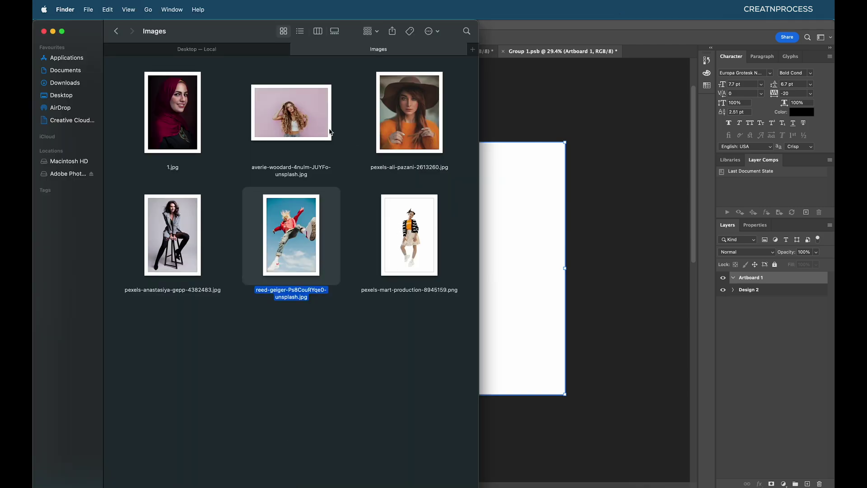
{"action": "left_click_drag", "start_coordinate": [330, 132], "coordinate": [519, 277]}
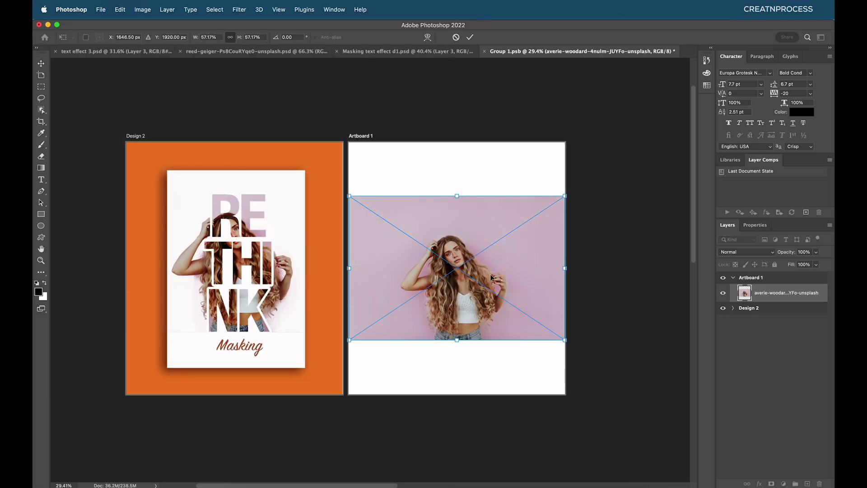
{"action": "key", "text": "Return"}
Duplicate the portrait layer and enlarge both copies together to about 134%, extending them upward on Artboard 1.
{"action": "left_click_drag", "start_coordinate": [760, 296], "coordinate": [807, 484]}
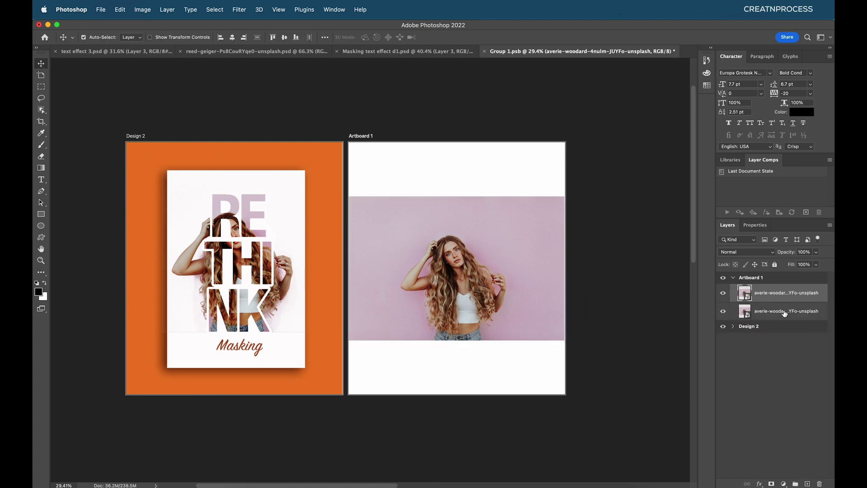
{"action": "left_click", "coordinate": [784, 312], "text": "shift"}
{"action": "key", "text": "super+t"}
{"action": "left_click_drag", "start_coordinate": [465, 193], "coordinate": [465, 146]}
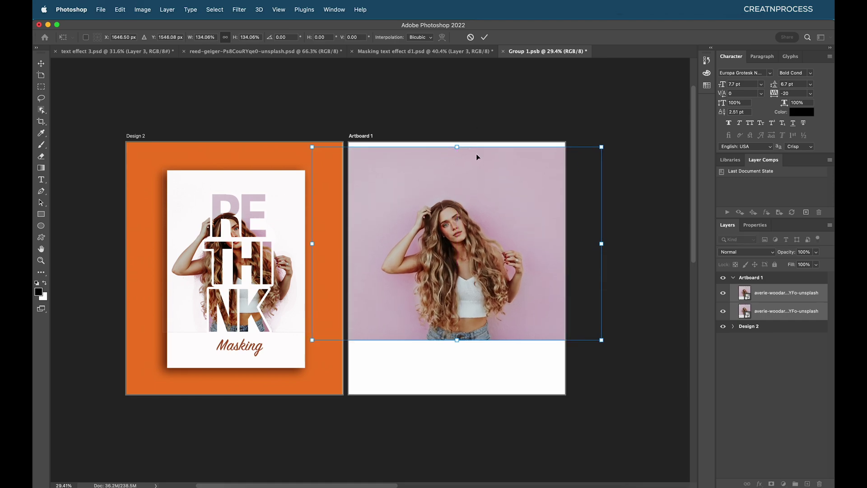
Convert the upper portrait copy from a smart object to layers, retaining its transforms.
{"action": "left_click", "coordinate": [770, 294]}
{"action": "right_click", "coordinate": [771, 294]}
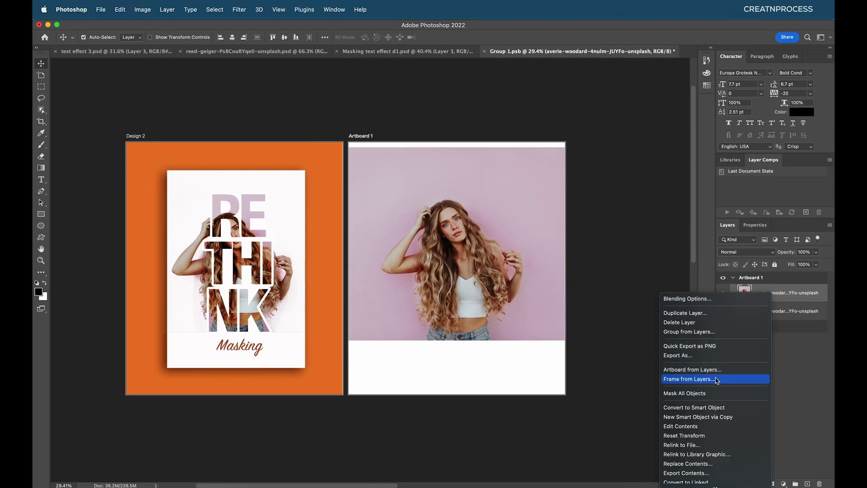
{"action": "scroll", "coordinate": [711, 451], "scroll_direction": "down", "scroll_amount": 3}
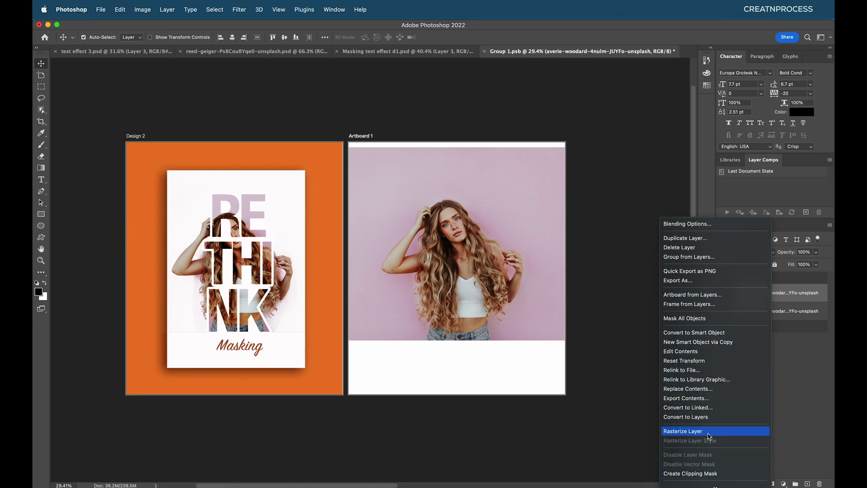
{"action": "left_click", "coordinate": [698, 418]}
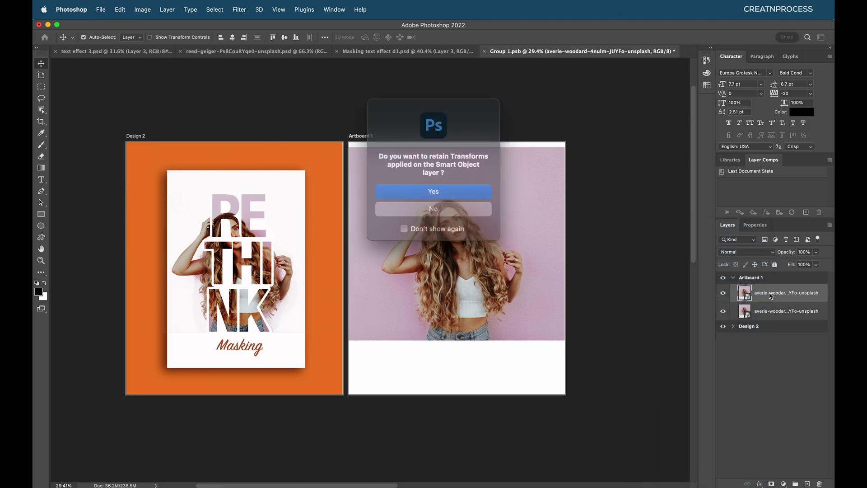
{"action": "left_click", "coordinate": [470, 191]}
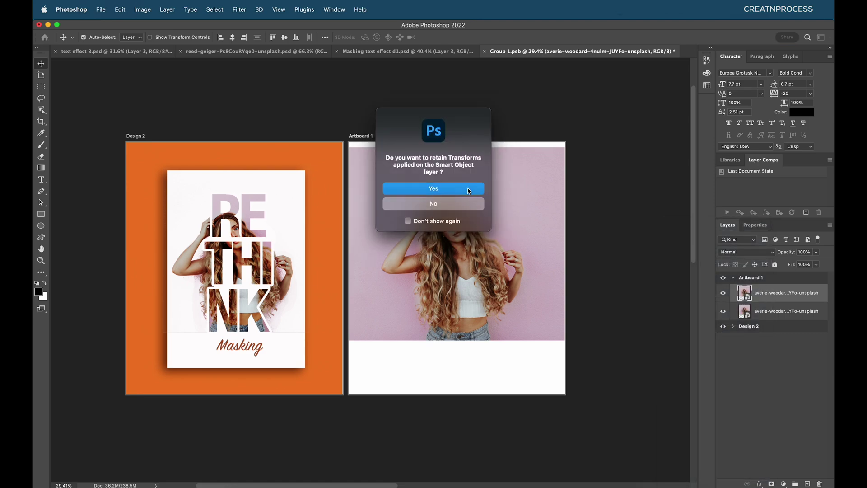
Remove the background from the upper portrait copy and hide the original portrait layer beneath it.
{"action": "left_click", "coordinate": [755, 224]}
{"action": "left_click", "coordinate": [758, 366]}
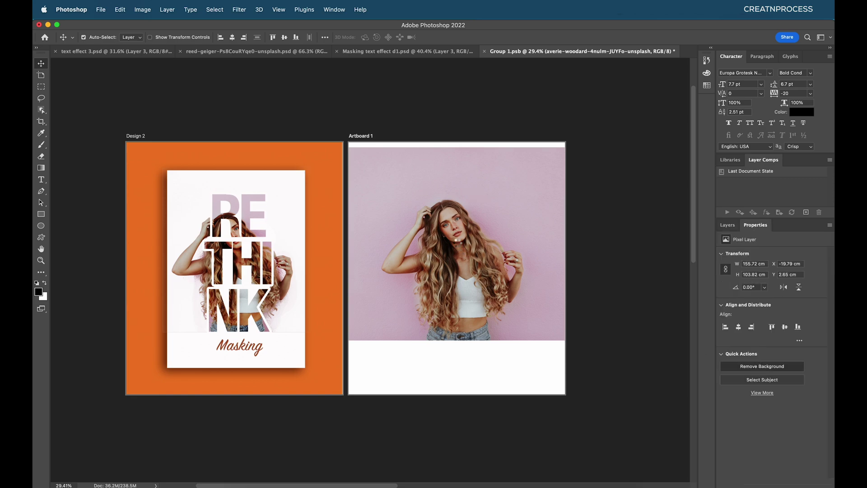
{"action": "left_click", "coordinate": [728, 225]}
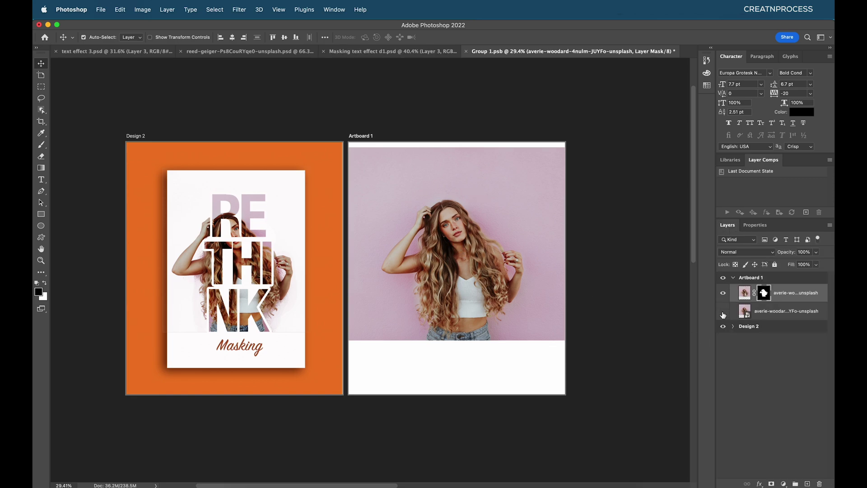
{"action": "left_click", "coordinate": [723, 311]}
Open the woman's cutout mask in Select and Mask with the Refine Edge Brush active.
{"action": "scroll", "coordinate": [436, 253], "scroll_direction": "up", "scroll_amount": 3}
{"action": "scroll", "coordinate": [568, 262], "scroll_direction": "up", "scroll_amount": 4}
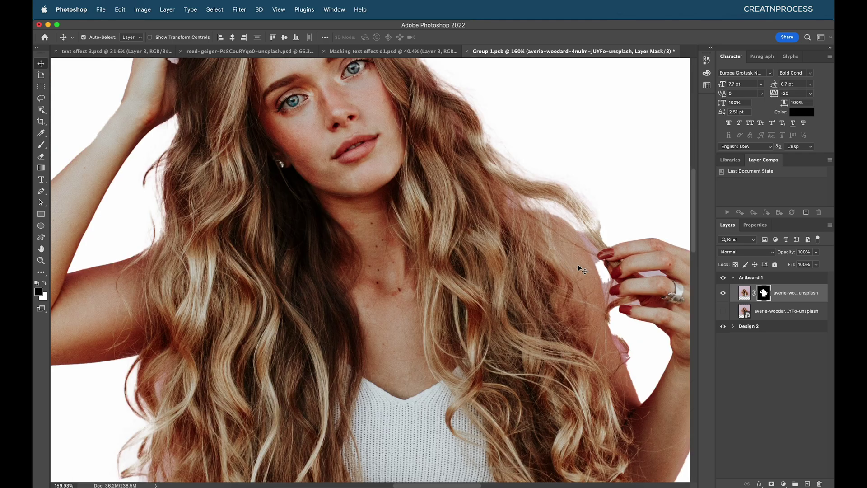
{"action": "scroll", "coordinate": [479, 275], "scroll_direction": "down", "scroll_amount": 3}
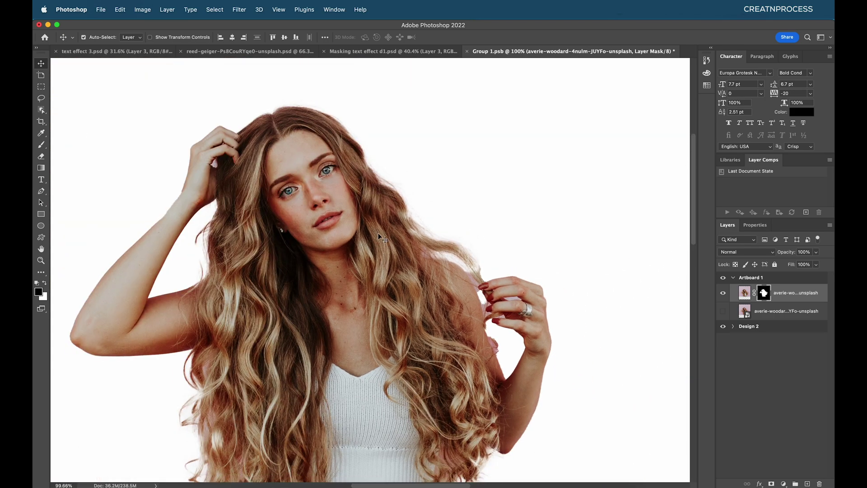
{"action": "left_click", "coordinate": [41, 110]}
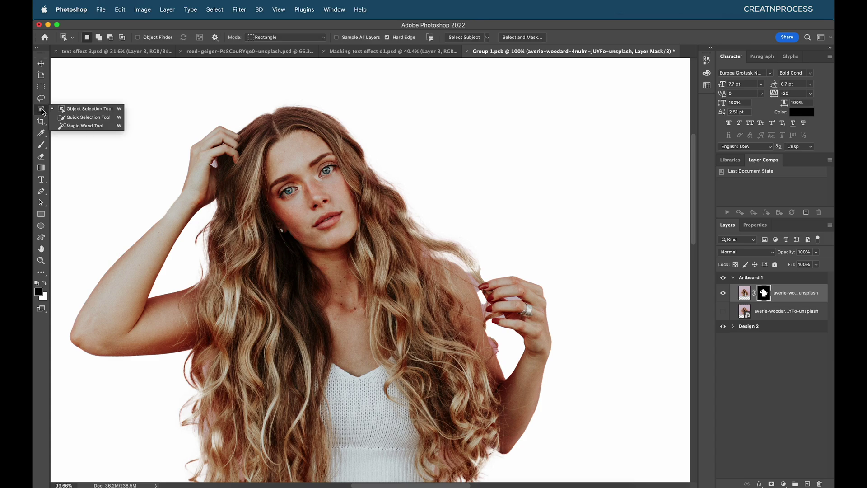
{"action": "left_click", "coordinate": [100, 107]}
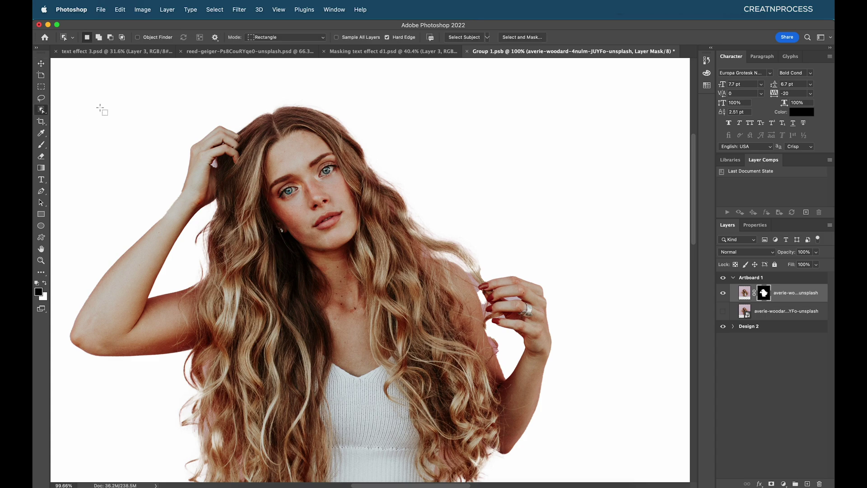
{"action": "left_click", "coordinate": [525, 37]}
{"action": "left_click", "coordinate": [41, 75]}
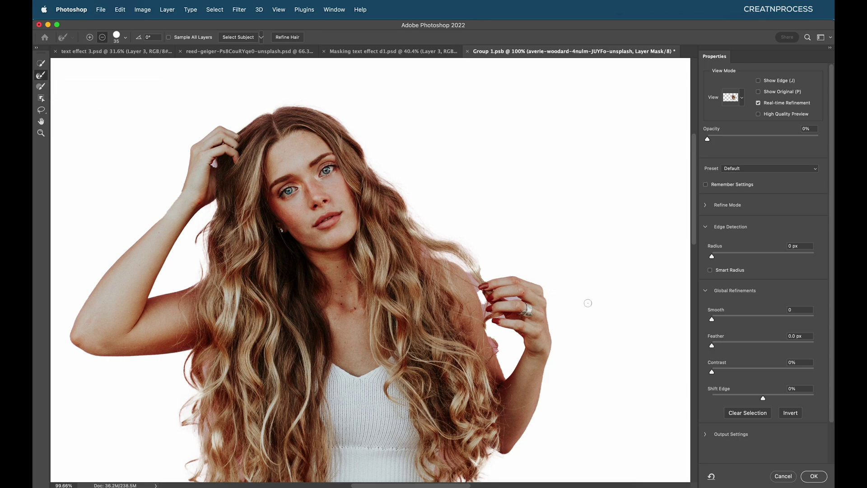
Brush the mask edge around the fingers holding the hair strand and along the adjacent upper arm to refine the cutout.
{"action": "scroll", "coordinate": [582, 304], "scroll_direction": "up", "scroll_amount": 3}
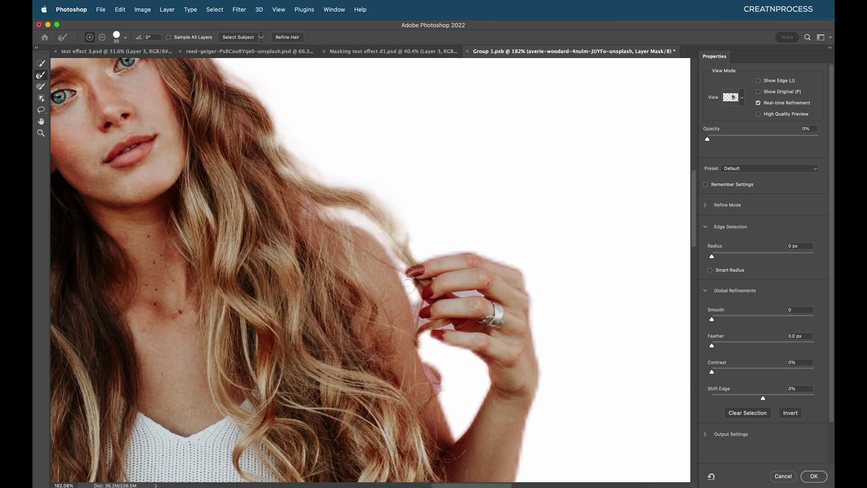
{"action": "left_click_drag", "start_coordinate": [418, 324], "coordinate": [413, 294]}
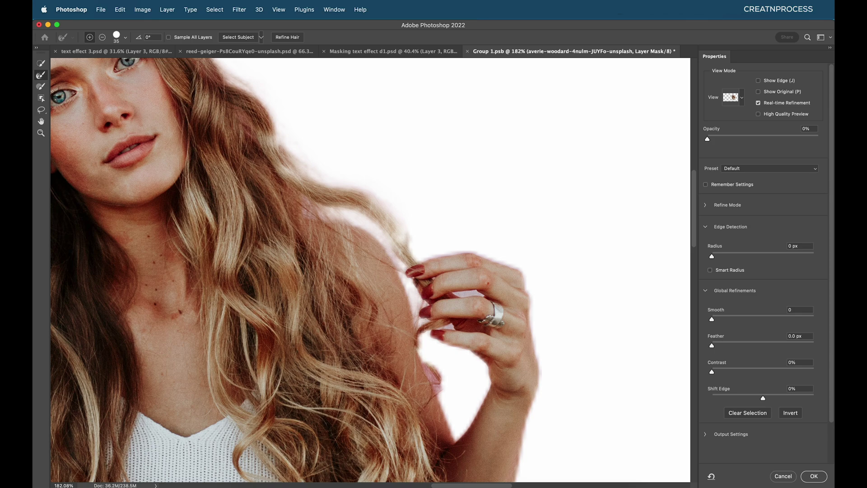
{"action": "mouse_move", "coordinate": [424, 338]}
{"action": "left_mouse_down"}
{"action": "mouse_move", "coordinate": [442, 389]}
{"action": "mouse_move", "coordinate": [447, 341]}
{"action": "left_mouse_up"}
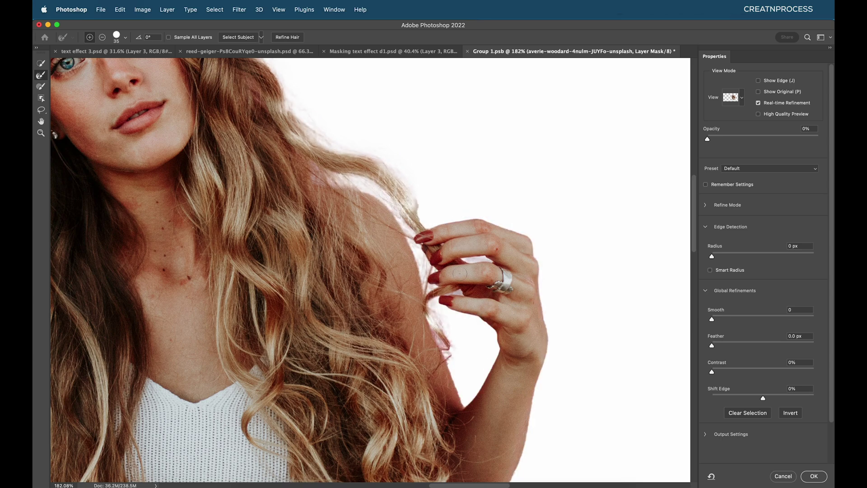
Brush the mask edge through the hair ends beside the crop top's hem, and apply the Select and Mask refinement.
{"action": "scroll", "coordinate": [459, 273], "scroll_direction": "left", "scroll_amount": 10}
{"action": "scroll", "coordinate": [459, 273], "scroll_direction": "up", "scroll_amount": 3}
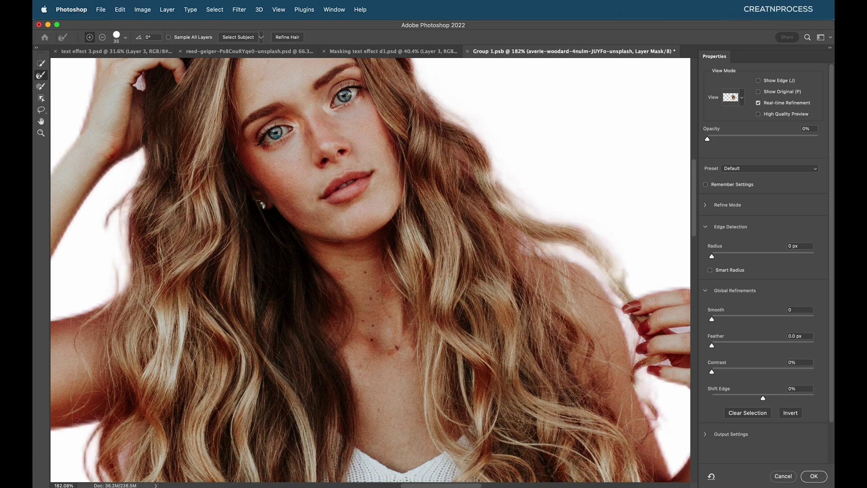
{"action": "scroll", "coordinate": [334, 245], "scroll_direction": "left", "scroll_amount": 10}
{"action": "scroll", "coordinate": [334, 245], "scroll_direction": "up", "scroll_amount": 8}
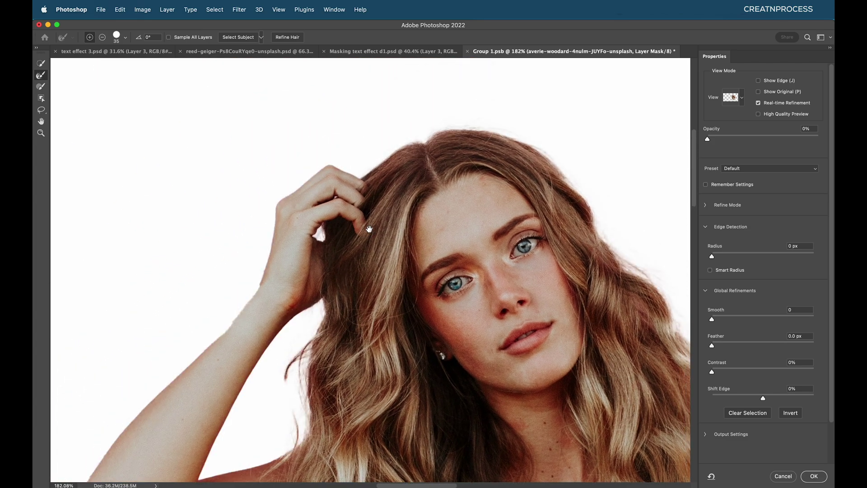
{"action": "scroll", "coordinate": [369, 229], "scroll_direction": "down", "scroll_amount": 10}
{"action": "scroll", "coordinate": [369, 229], "scroll_direction": "left", "scroll_amount": 3}
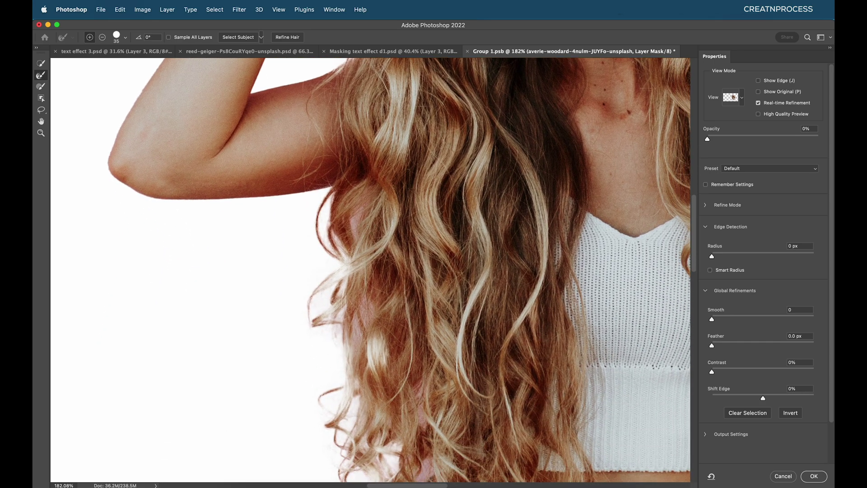
{"action": "scroll", "coordinate": [396, 329], "scroll_direction": "down", "scroll_amount": 5}
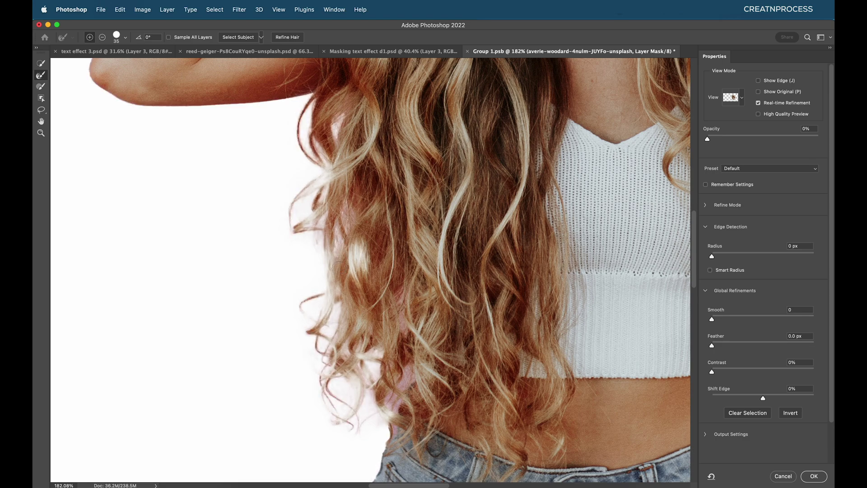
{"action": "scroll", "coordinate": [326, 291], "scroll_direction": "down", "scroll_amount": 5}
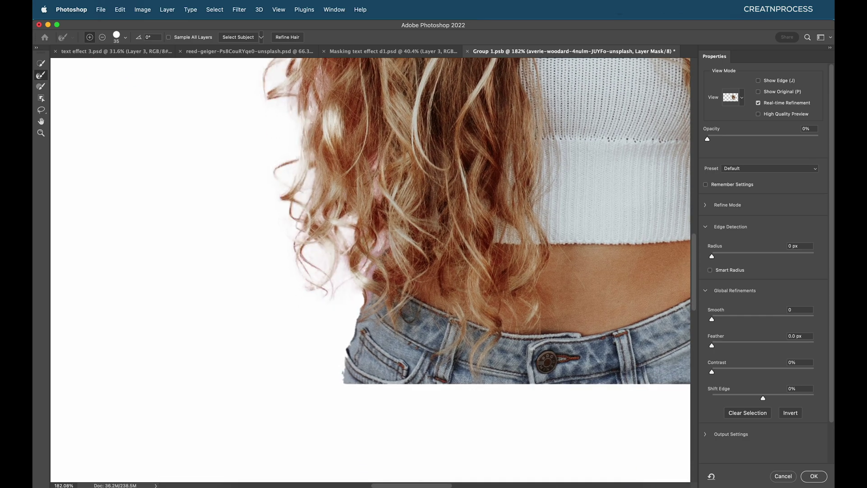
{"action": "scroll", "coordinate": [402, 270], "scroll_direction": "up", "scroll_amount": 10}
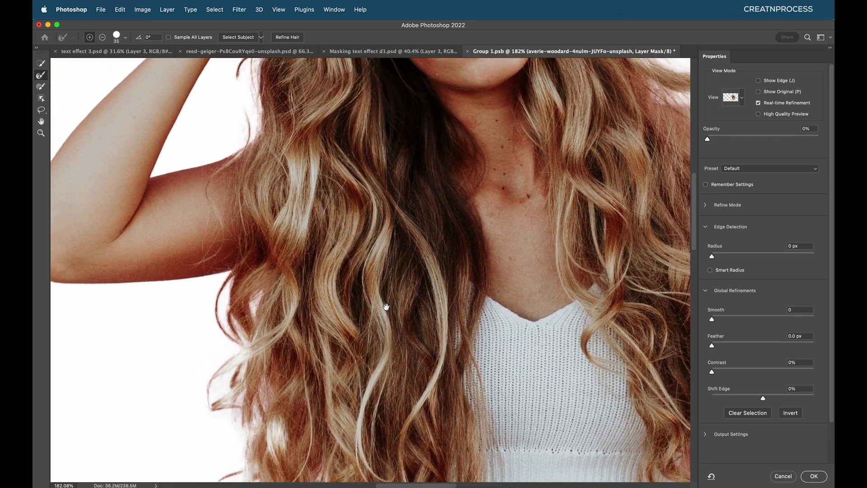
{"action": "scroll", "coordinate": [388, 346], "scroll_direction": "down", "scroll_amount": 10}
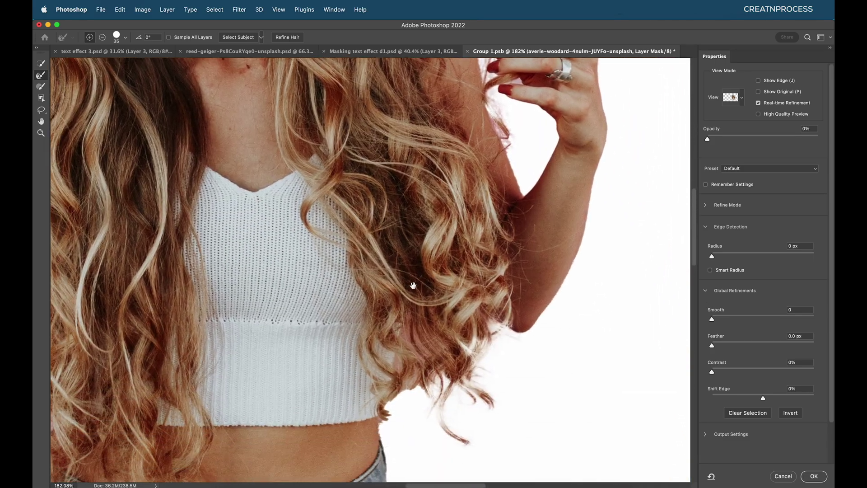
{"action": "scroll", "coordinate": [465, 244], "scroll_direction": "down", "scroll_amount": 6}
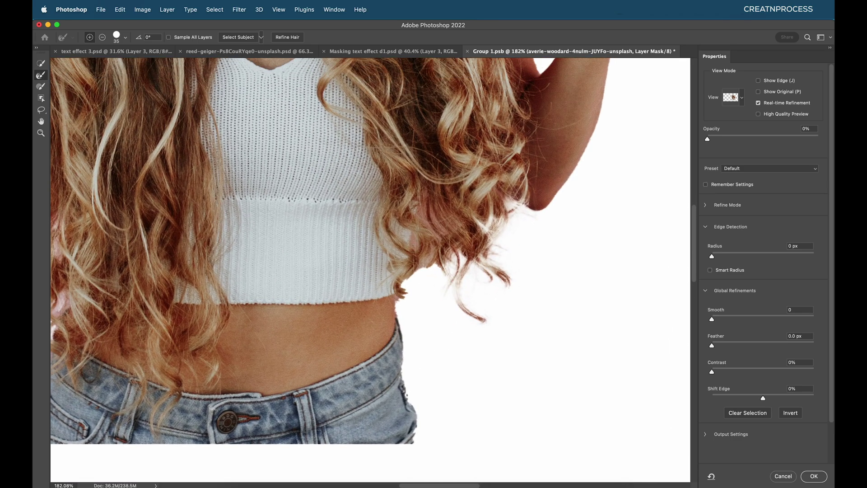
{"action": "mouse_move", "coordinate": [415, 222]}
{"action": "left_mouse_down"}
{"action": "mouse_move", "coordinate": [415, 255]}
{"action": "mouse_move", "coordinate": [443, 247]}
{"action": "mouse_move", "coordinate": [431, 215]}
{"action": "mouse_move", "coordinate": [451, 256]}
{"action": "left_mouse_up"}
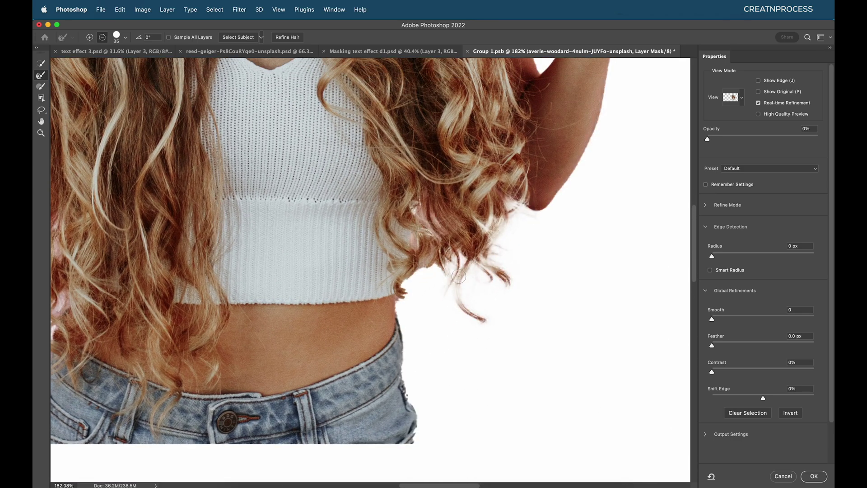
{"action": "scroll", "coordinate": [451, 256], "scroll_direction": "down", "scroll_amount": 4}
{"action": "left_click", "coordinate": [812, 478]}
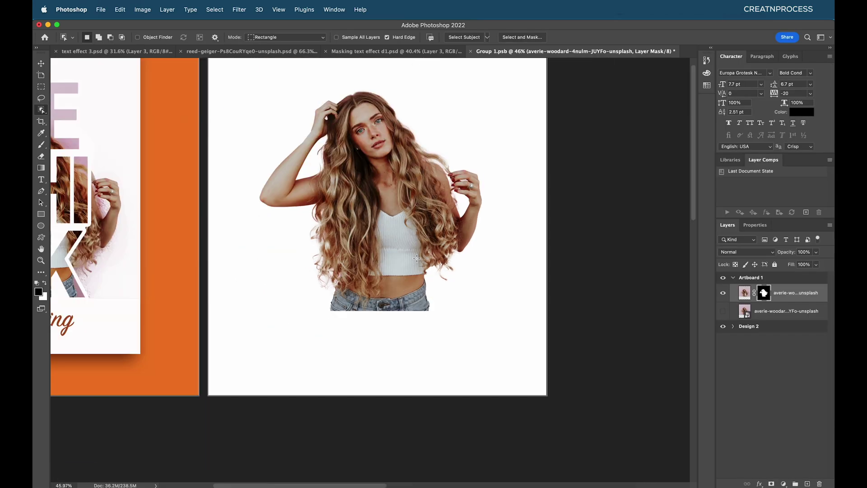
Show the original pink-background portrait layer beneath the woman's cutout on Artboard 1.
{"action": "scroll", "coordinate": [385, 183], "scroll_direction": "up", "scroll_amount": 4}
{"action": "scroll", "coordinate": [421, 235], "scroll_direction": "down", "scroll_amount": 2}
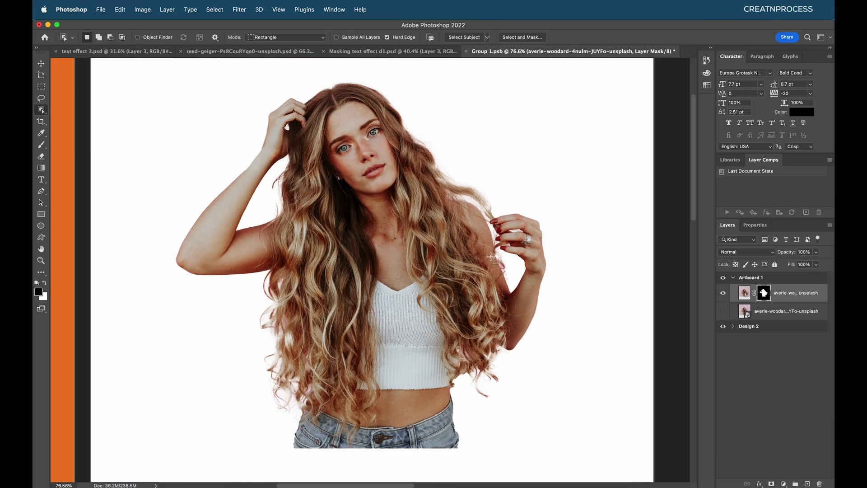
{"action": "scroll", "coordinate": [421, 235], "scroll_direction": "down", "scroll_amount": 2}
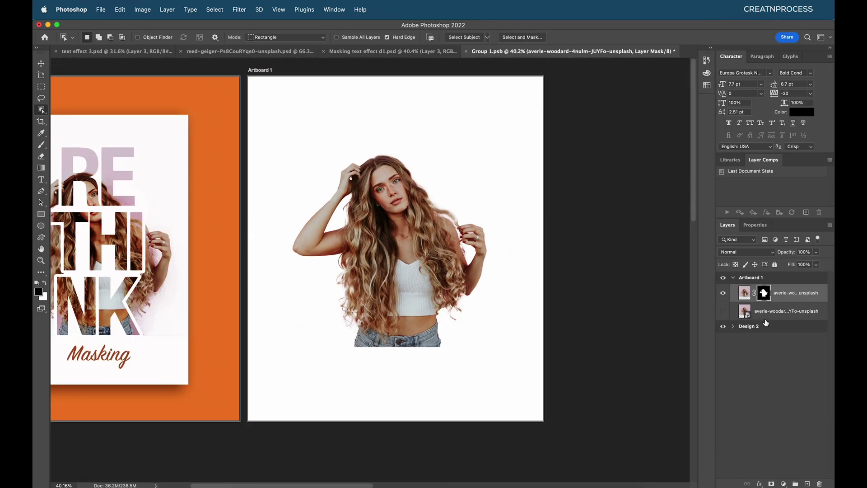
{"action": "left_click", "coordinate": [723, 312]}
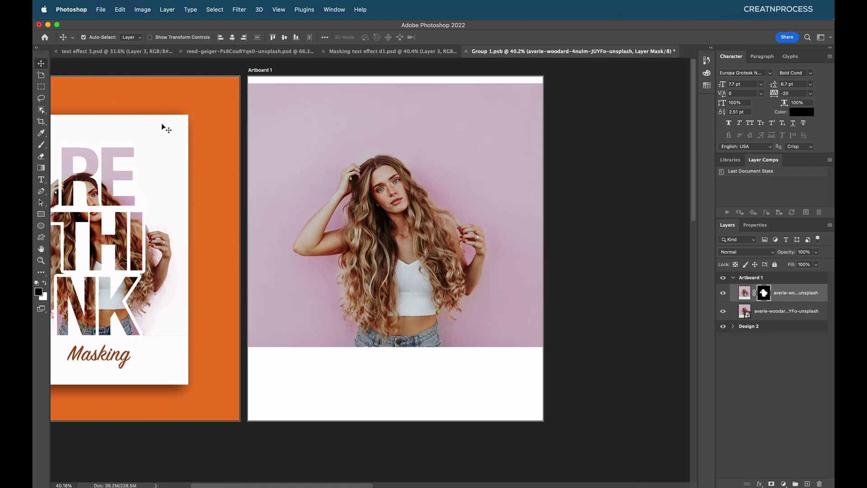
Add the three-line text "RE THI NK" in black Europa Grotesk Bold Cond and enlarge it over the woman to about 883 pt.
{"action": "key", "text": "t"}
{"action": "left_click", "coordinate": [332, 124]}
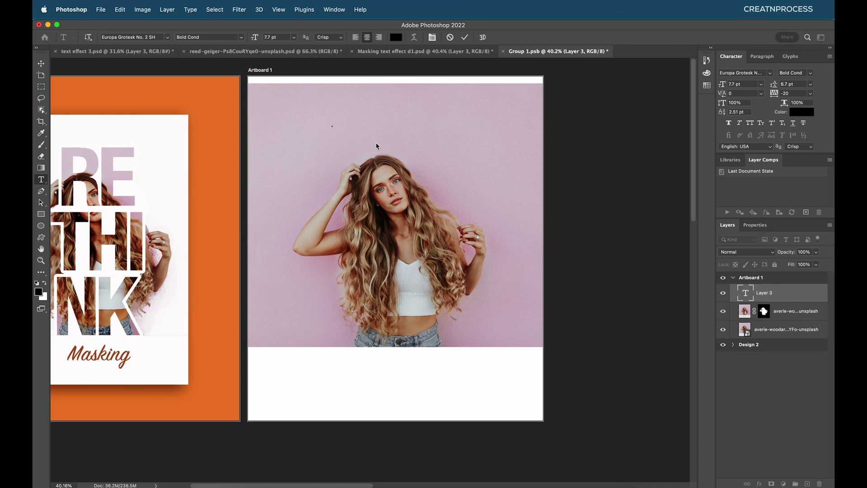
{"action": "type", "text": "RE THI NK"}
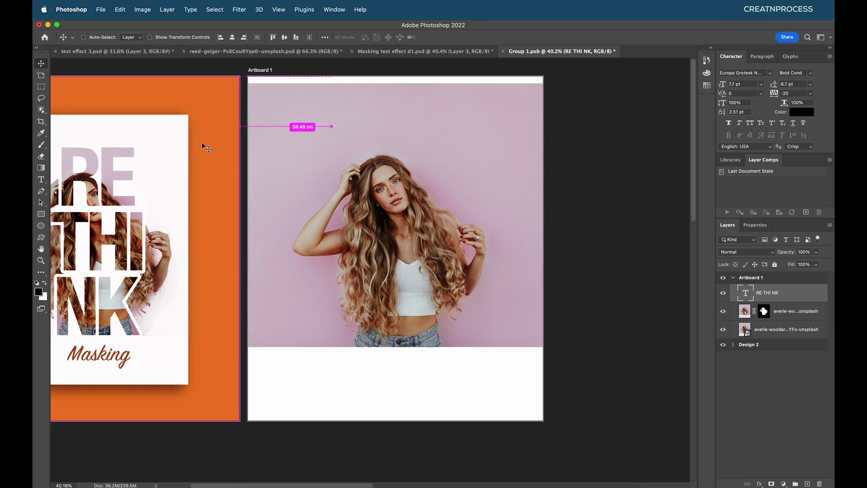
{"action": "key", "text": "ctrl+t"}
{"action": "left_click_drag", "start_coordinate": [335, 135], "coordinate": [462, 349]}
{"action": "scroll", "coordinate": [411, 196], "scroll_direction": "left", "scroll_amount": 2}
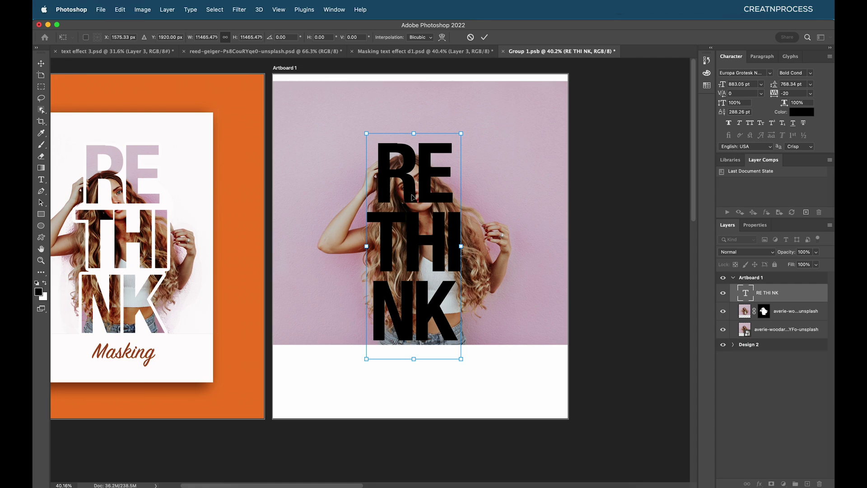
{"action": "key", "text": "Return"}
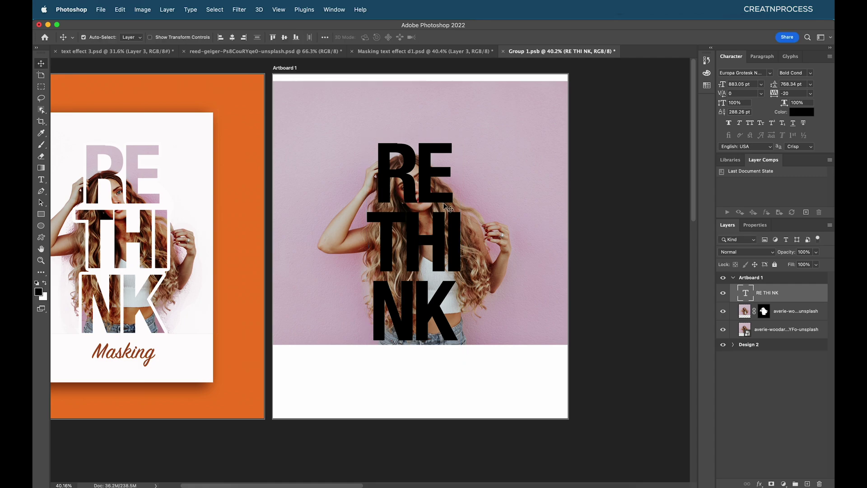
Set the leading of the RE THI NK text to 768 pt.
{"action": "key", "text": "t"}
{"action": "key", "text": "ctrl+t"}
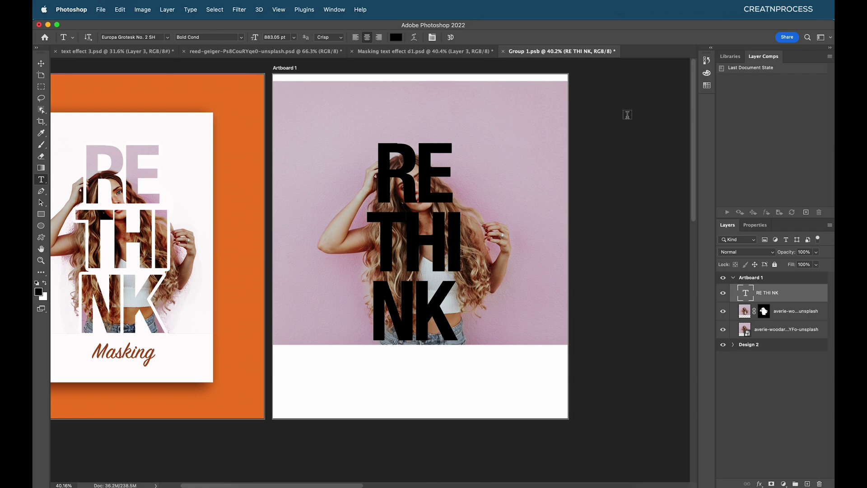
{"action": "key", "text": "ctrl+t"}
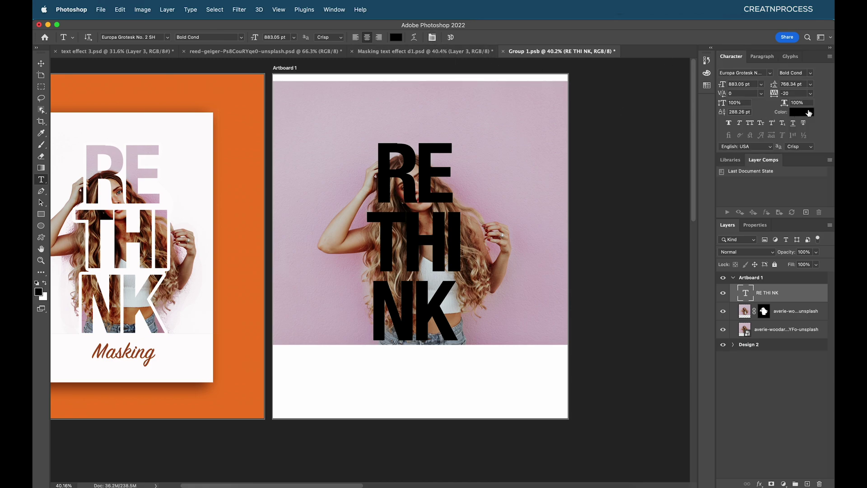
{"action": "left_click", "coordinate": [798, 83]}
{"action": "type", "text": "774"}
{"action": "key", "text": "Return"}
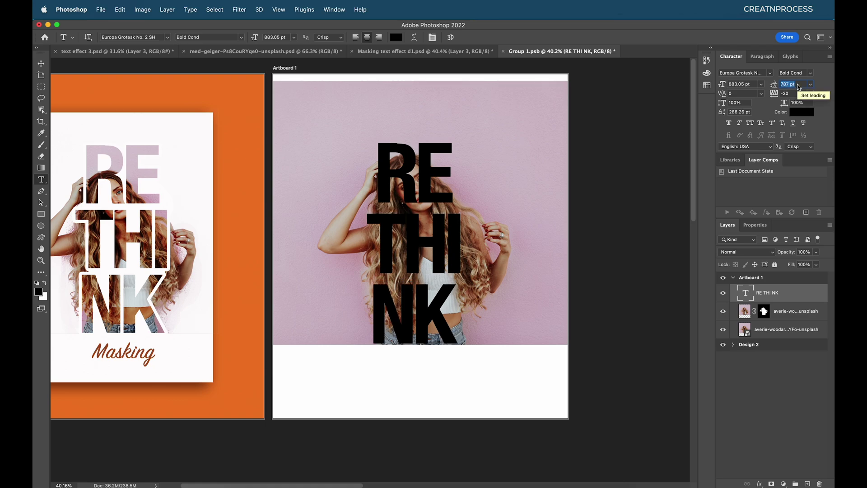
{"action": "key", "text": "Down"}
{"action": "key", "text": "Down"}
{"action": "key", "text": "Down"}
{"action": "key", "text": "Down"}
{"action": "key", "text": "Down"}
{"action": "key", "text": "Down"}
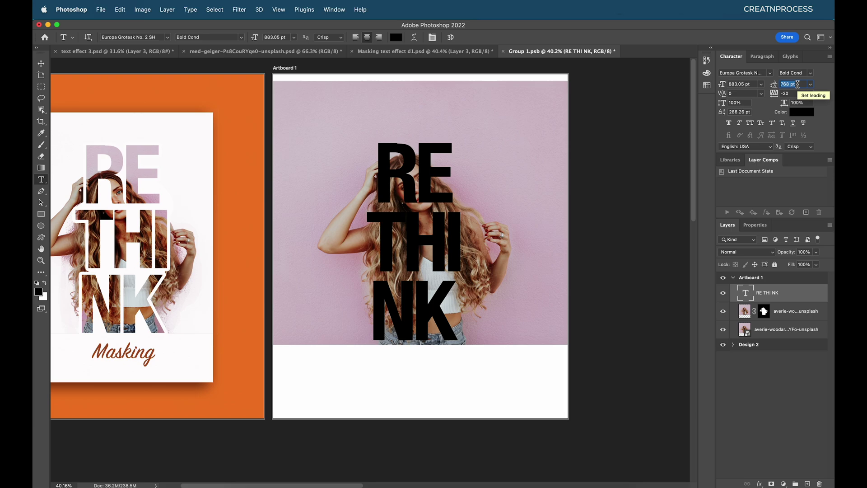
{"action": "left_click", "coordinate": [795, 94]}
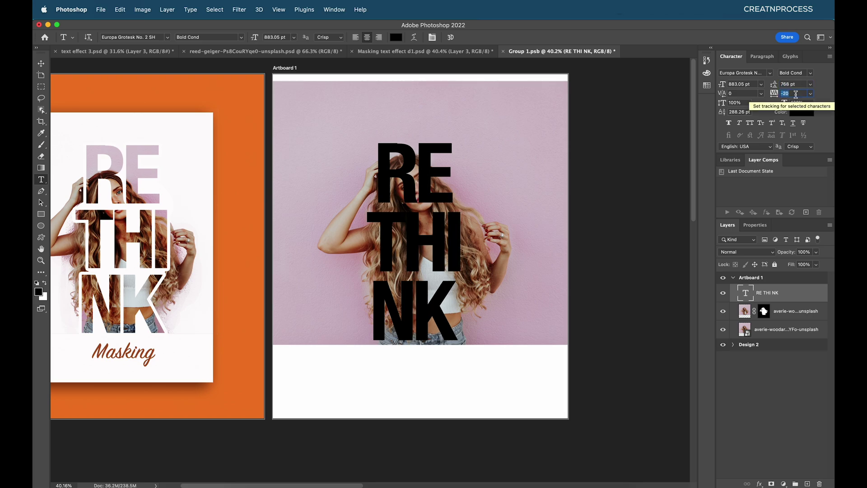
Enlarge the RE THI NK text to about 109% (about 960 pt) and center it horizontally over Artboard 1.
{"action": "left_click", "coordinate": [41, 63]}
{"action": "left_click_drag", "start_coordinate": [414, 195], "coordinate": [413, 182]}
{"action": "key", "text": "super+t"}
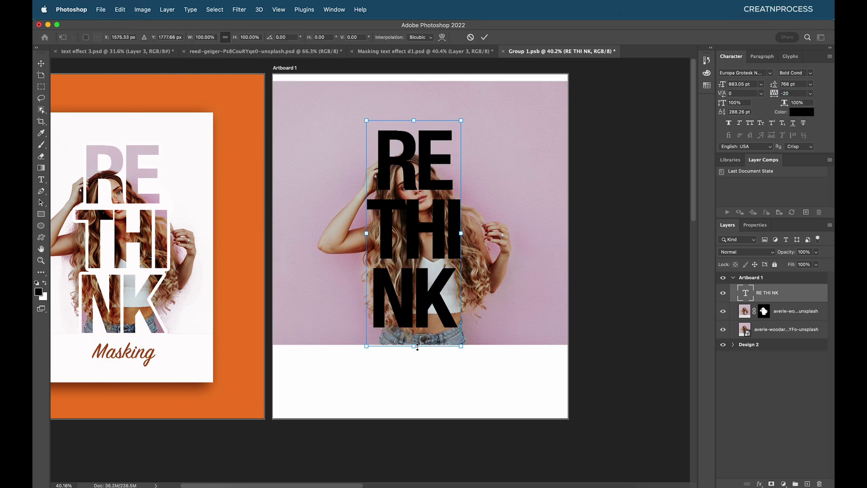
{"action": "mouse_move", "coordinate": [417, 347]}
{"action": "left_mouse_down"}
{"action": "mouse_move", "coordinate": [415, 364]}
{"action": "mouse_move", "coordinate": [417, 354]}
{"action": "left_mouse_up"}
{"action": "left_click_drag", "start_coordinate": [446, 251], "coordinate": [467, 247]}
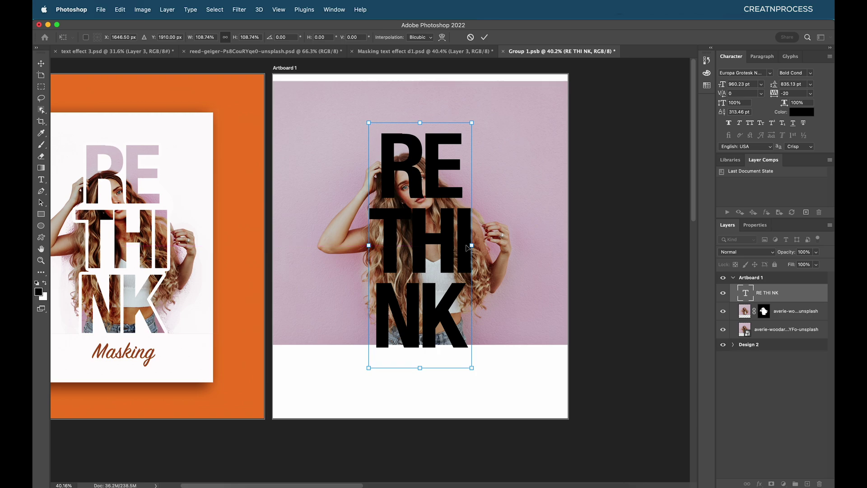
{"action": "key", "text": "Return"}
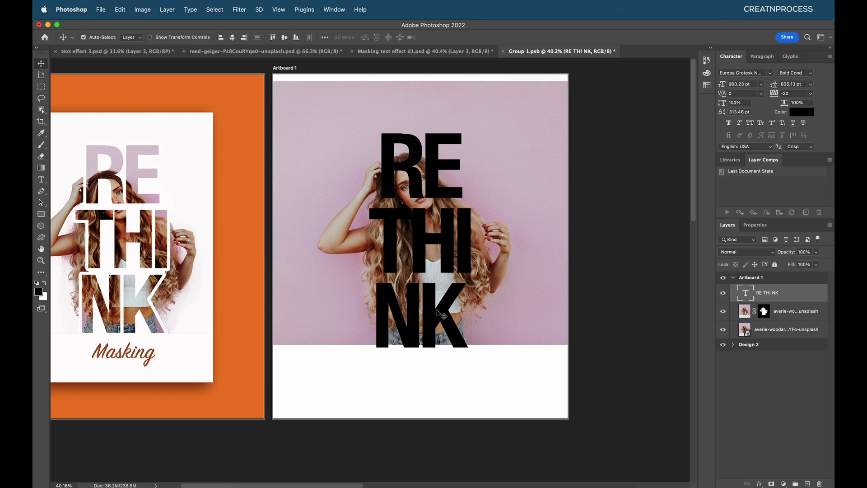
Nudge the RE THI NK text slightly upward so its last line ends near the photo's lower edge.
{"action": "key", "text": "Up"}
{"action": "key", "text": "Up"}
{"action": "key", "text": "Up"}
{"action": "key", "text": "Up"}
{"action": "key", "text": "Up"}
{"action": "key", "text": "Up"}
{"action": "key", "text": "Up"}
{"action": "key", "text": "Up"}
{"action": "key", "text": "Up"}
{"action": "key", "text": "Up"}
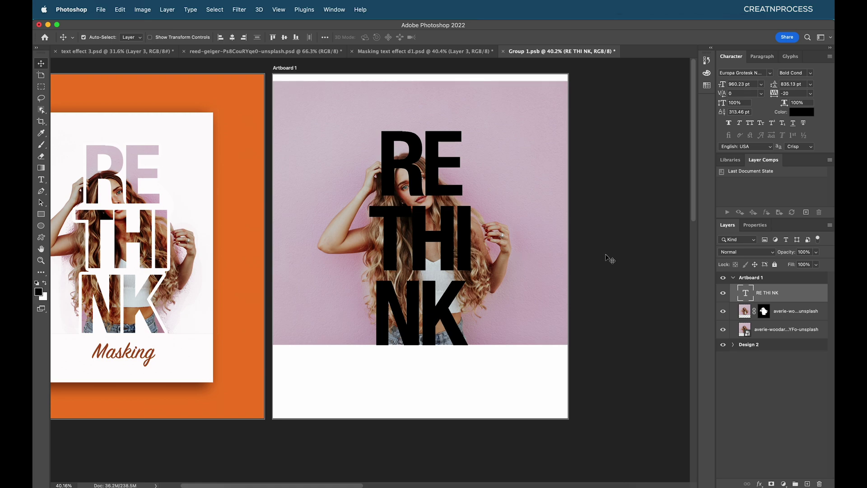
Move the original portrait layer above the RE THI NK text layer and clip it to the text.
{"action": "left_click", "coordinate": [781, 330]}
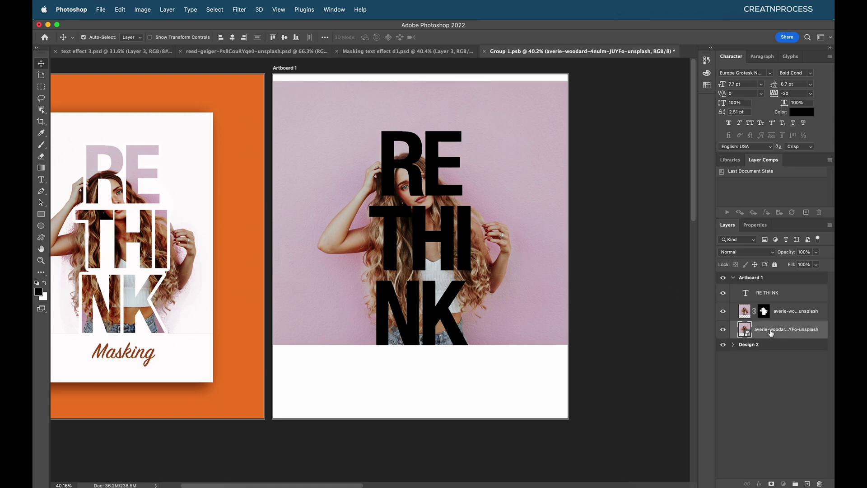
{"action": "left_click_drag", "start_coordinate": [771, 332], "coordinate": [765, 296]}
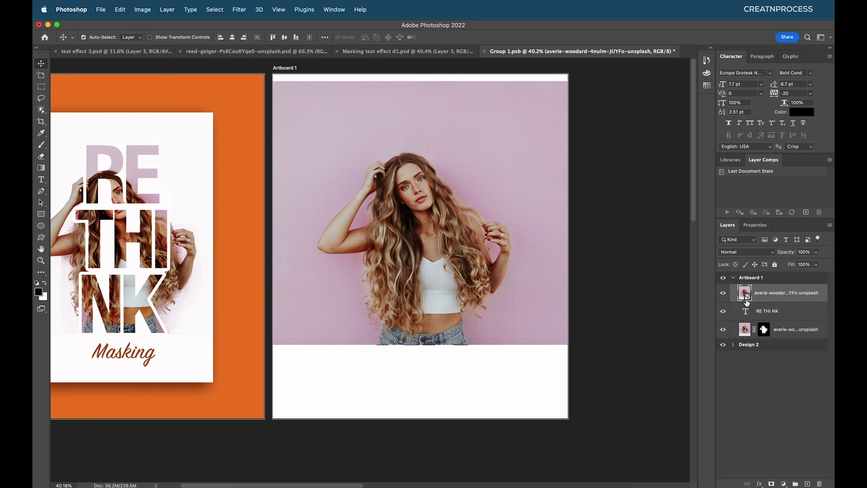
{"action": "left_click", "coordinate": [744, 299], "text": "alt"}
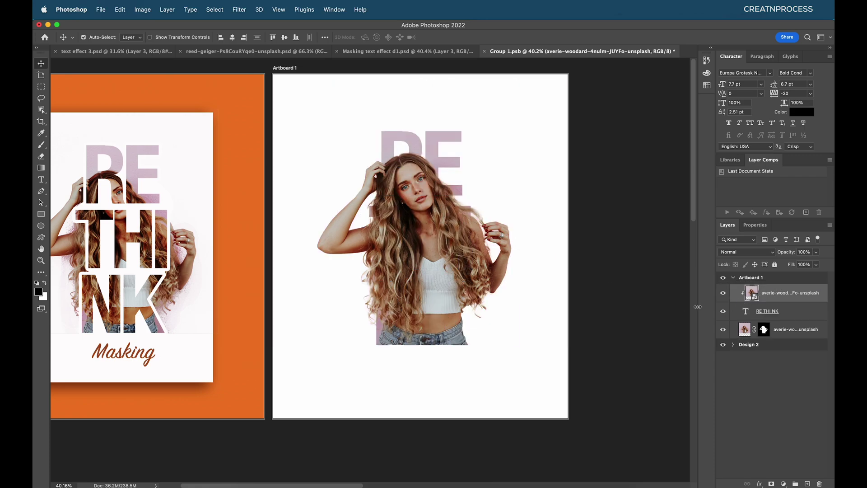
Place the woman's cutout layer in its own group and add a layer mask to that group.
{"action": "left_click", "coordinate": [744, 333]}
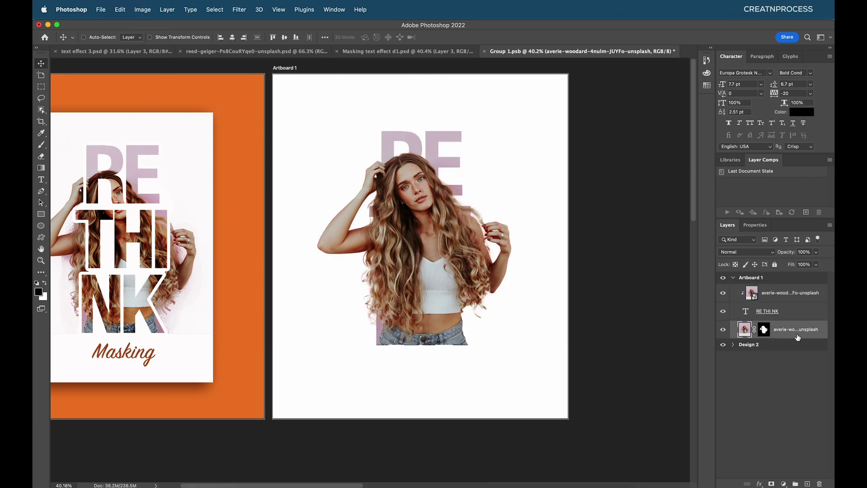
{"action": "key", "text": "super+g"}
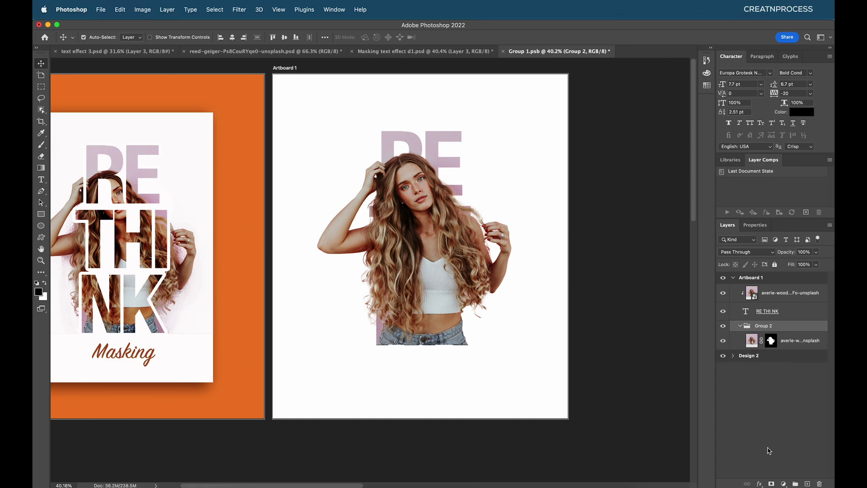
{"action": "left_click", "coordinate": [771, 483]}
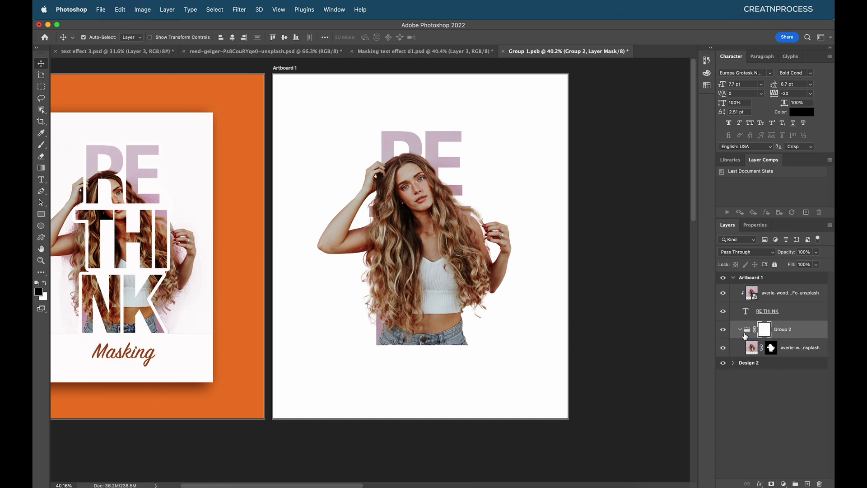
Paint black on Group 2's mask with an enlarged brush to hide the woman's cutout within and between the RE THI NK letters.
{"action": "key", "text": "b"}
{"action": "mouse_move", "coordinate": [447, 198]}
{"action": "left_mouse_down"}
{"action": "mouse_move", "coordinate": [435, 225]}
{"action": "mouse_move", "coordinate": [418, 181]}
{"action": "mouse_move", "coordinate": [417, 237]}
{"action": "mouse_move", "coordinate": [409, 169]}
{"action": "mouse_move", "coordinate": [397, 278]}
{"action": "mouse_move", "coordinate": [405, 242]}
{"action": "left_mouse_up"}
{"action": "key", "text": "bracketright"}
{"action": "key", "text": "bracketright"}
{"action": "key", "text": "bracketright"}
{"action": "key", "text": "bracketright"}
{"action": "key", "text": "bracketright"}
{"action": "mouse_move", "coordinate": [407, 195]}
{"action": "left_mouse_down"}
{"action": "mouse_move", "coordinate": [393, 199]}
{"action": "mouse_move", "coordinate": [419, 174]}
{"action": "mouse_move", "coordinate": [402, 176]}
{"action": "mouse_move", "coordinate": [444, 273]}
{"action": "mouse_move", "coordinate": [440, 253]}
{"action": "mouse_move", "coordinate": [441, 332]}
{"action": "left_mouse_up"}
{"action": "scroll", "coordinate": [481, 301], "scroll_direction": "up", "scroll_amount": 2}
Paint white on Group 2's mask with the 400 px brush to bring back the hair beside the NK letters.
{"action": "key", "text": "x"}
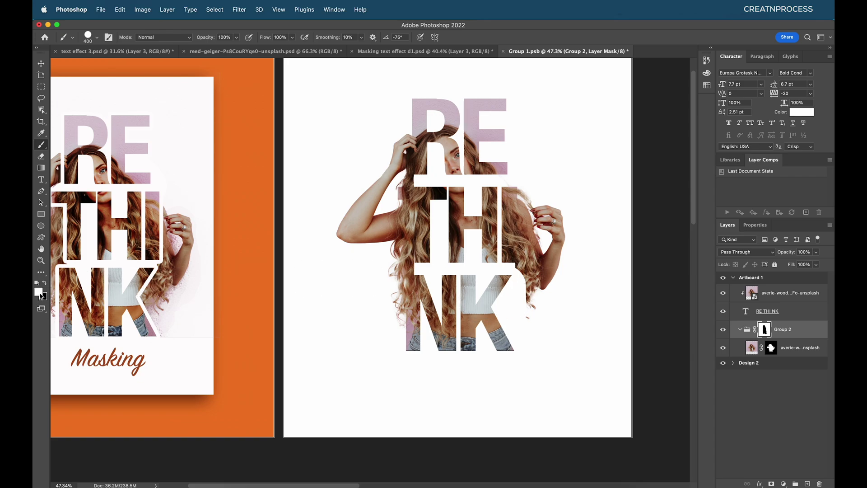
{"action": "mouse_move", "coordinate": [452, 295]}
{"action": "left_mouse_down"}
{"action": "mouse_move", "coordinate": [519, 292]}
{"action": "mouse_move", "coordinate": [527, 324]}
{"action": "mouse_move", "coordinate": [504, 305]}
{"action": "mouse_move", "coordinate": [535, 302]}
{"action": "mouse_move", "coordinate": [517, 318]}
{"action": "mouse_move", "coordinate": [515, 278]}
{"action": "mouse_move", "coordinate": [526, 289]}
{"action": "left_mouse_up"}
{"action": "scroll", "coordinate": [515, 264], "scroll_direction": "left", "scroll_amount": 2}
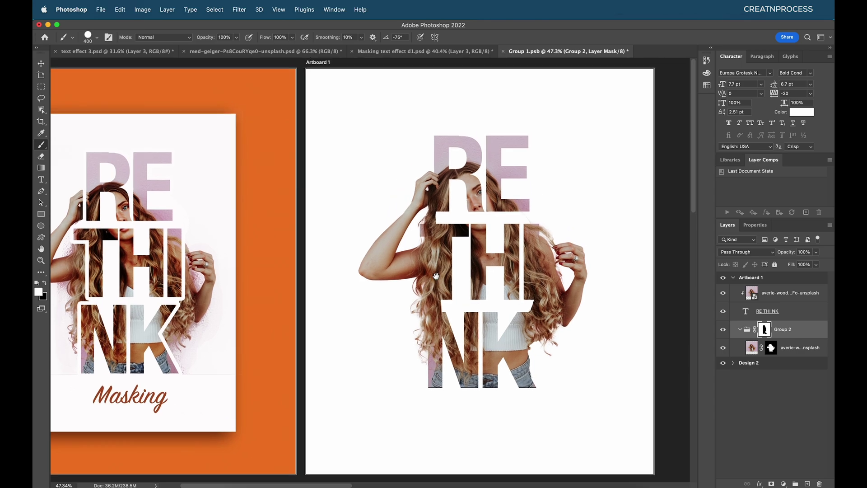
Reduce the brush to 125 px and paint black on the mask over the leftover hair at the left end of the gap between RE and THI.
{"action": "scroll", "coordinate": [424, 226], "scroll_direction": "up", "scroll_amount": 3}
{"action": "key", "text": "bracketleft"}
{"action": "key", "text": "bracketleft"}
{"action": "key", "text": "bracketleft"}
{"action": "key", "text": "bracketleft"}
{"action": "key", "text": "bracketleft"}
{"action": "key", "text": "x"}
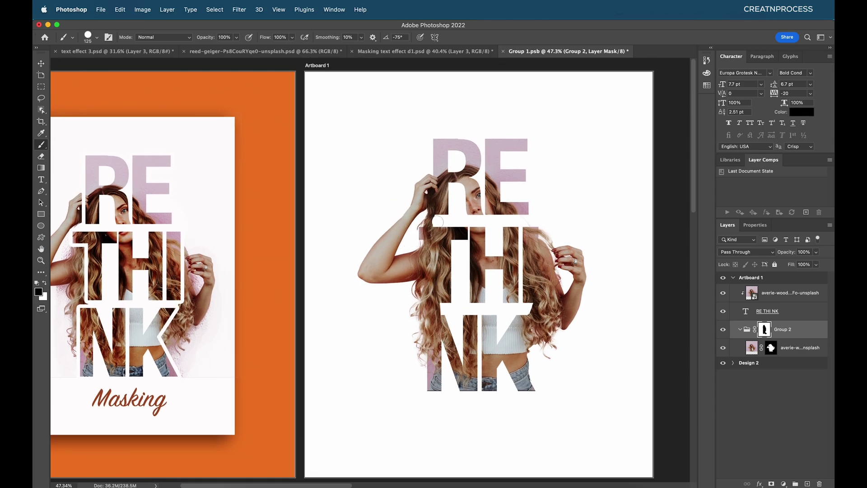
{"action": "left_click_drag", "start_coordinate": [437, 221], "coordinate": [431, 221]}
{"action": "key", "text": "x"}
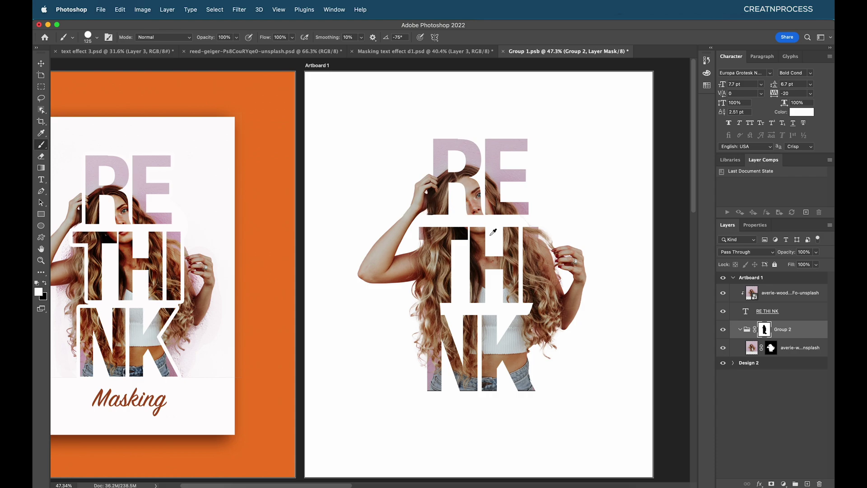
{"action": "scroll", "coordinate": [493, 232], "scroll_direction": "down", "scroll_amount": 3}
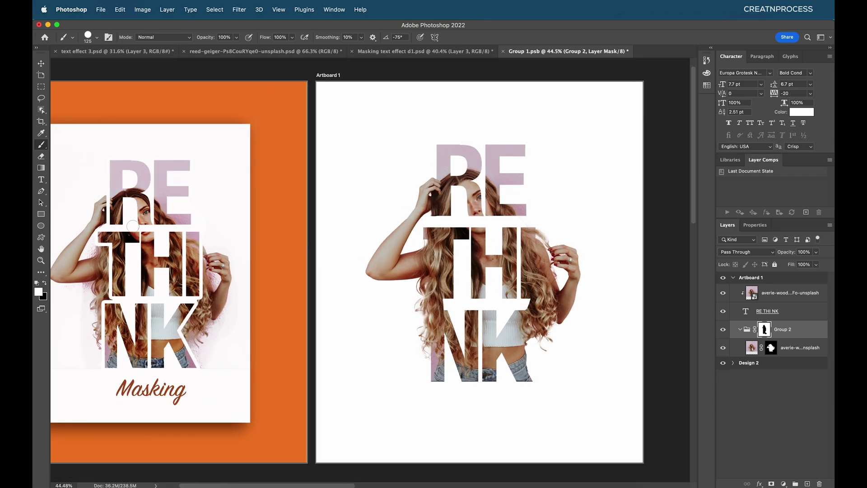
Duplicate the RE THI NK text layer within Artboard 1 and clip the portrait photo to the copy.
{"action": "left_click", "coordinate": [806, 315]}
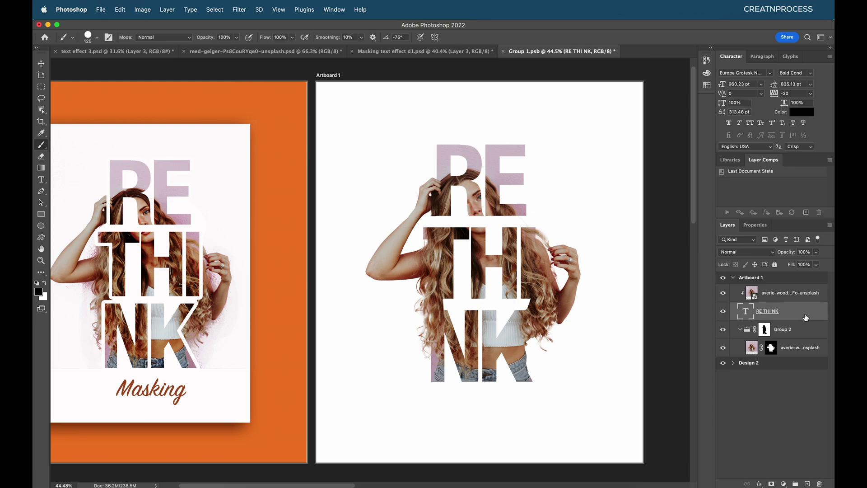
{"action": "right_click", "coordinate": [807, 316]}
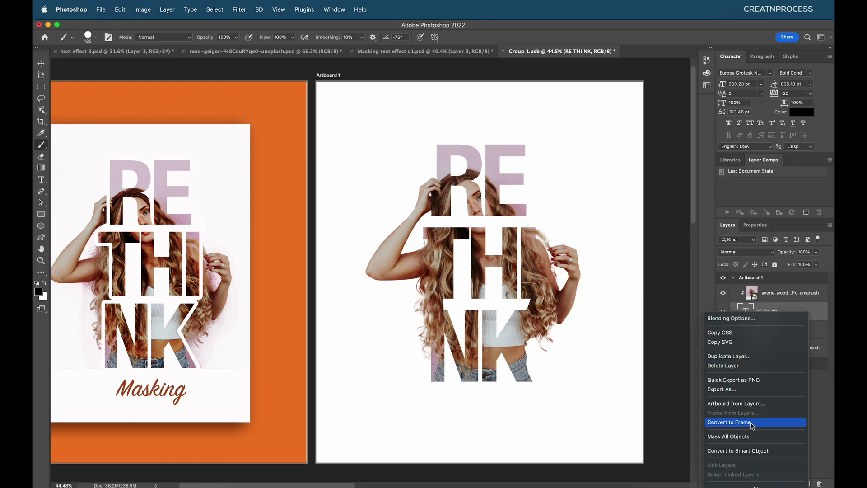
{"action": "left_click", "coordinate": [743, 356]}
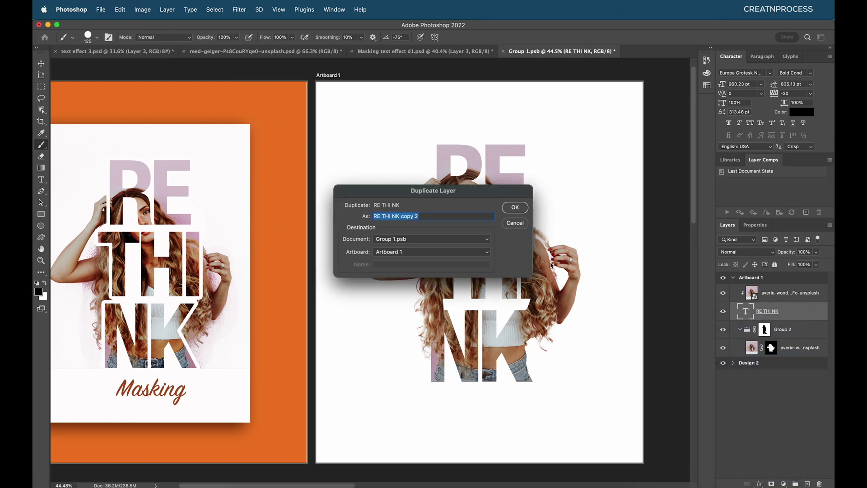
{"action": "left_click", "coordinate": [515, 208]}
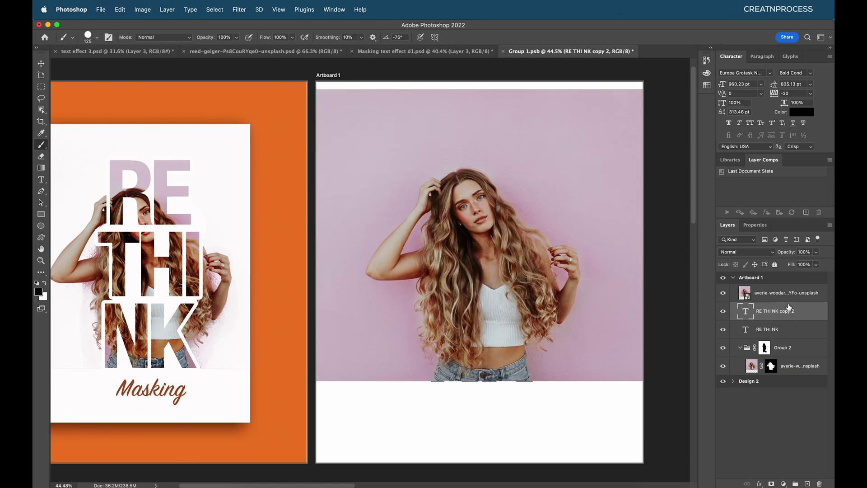
{"action": "left_click_drag", "start_coordinate": [750, 305], "coordinate": [748, 298]}
{"action": "left_click", "coordinate": [747, 299], "text": "alt"}
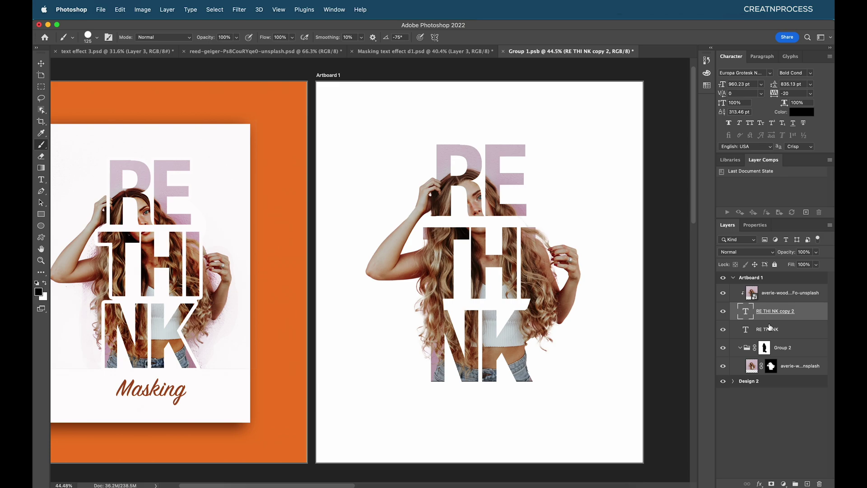
Add a white outside stroke of about 37 px to the lower, original RE THI NK text layer.
{"action": "left_click", "coordinate": [814, 337]}
{"action": "double_click", "coordinate": [816, 334]}
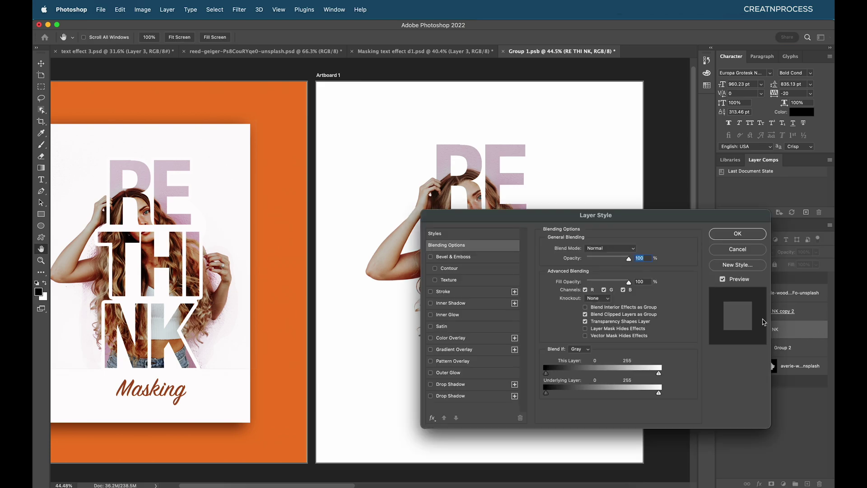
{"action": "left_click", "coordinate": [437, 292]}
{"action": "left_click_drag", "start_coordinate": [495, 219], "coordinate": [482, 297]}
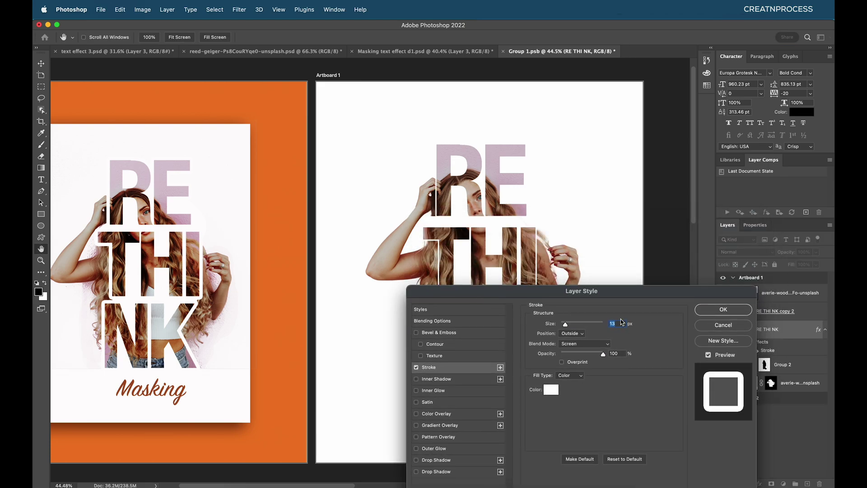
{"action": "key", "text": "Up"}
{"action": "key", "text": "Up"}
{"action": "key", "text": "Up"}
{"action": "key", "text": "Up"}
{"action": "key", "text": "Up"}
{"action": "key", "text": "Up"}
{"action": "key", "text": "Up"}
{"action": "key", "text": "Up"}
{"action": "key", "text": "Up"}
{"action": "key", "text": "Up"}
{"action": "key", "text": "Up"}
{"action": "key", "text": "Up"}
{"action": "key", "text": "Up"}
{"action": "key", "text": "Up"}
{"action": "key", "text": "Up"}
{"action": "key", "text": "Up"}
{"action": "key", "text": "Up"}
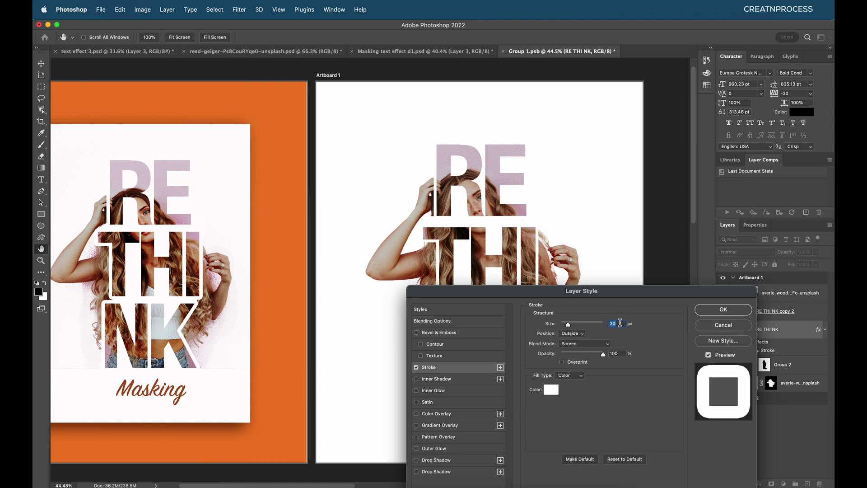
{"action": "key", "text": "Up"}
{"action": "key", "text": "Up"}
{"action": "key", "text": "Up"}
{"action": "key", "text": "Up"}
{"action": "key", "text": "Up"}
{"action": "key", "text": "Up"}
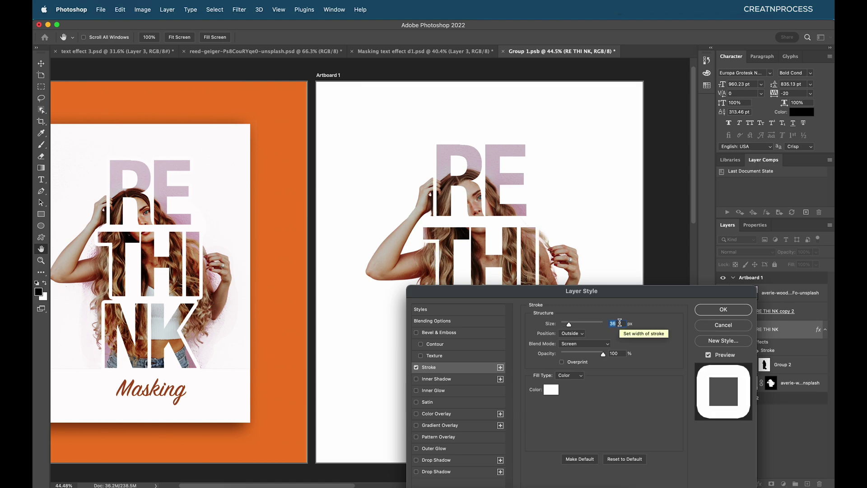
{"action": "key", "text": "Up"}
{"action": "left_click", "coordinate": [722, 309]}
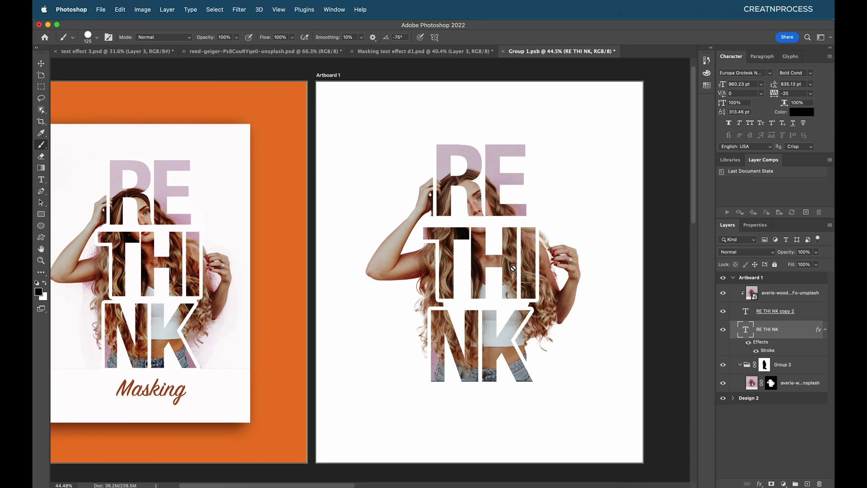
Convert the stroked RE THI NK layer to a smart object, load its outline as a selection and hide the layer.
{"action": "right_click", "coordinate": [801, 334]}
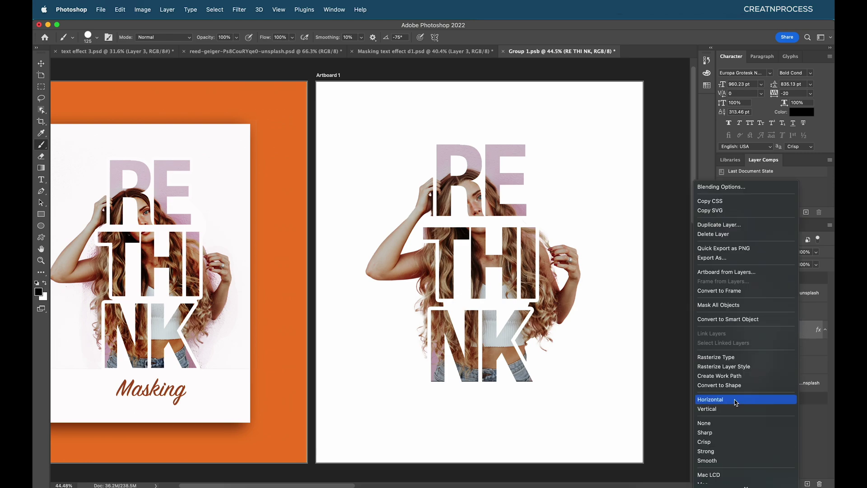
{"action": "left_click", "coordinate": [740, 321]}
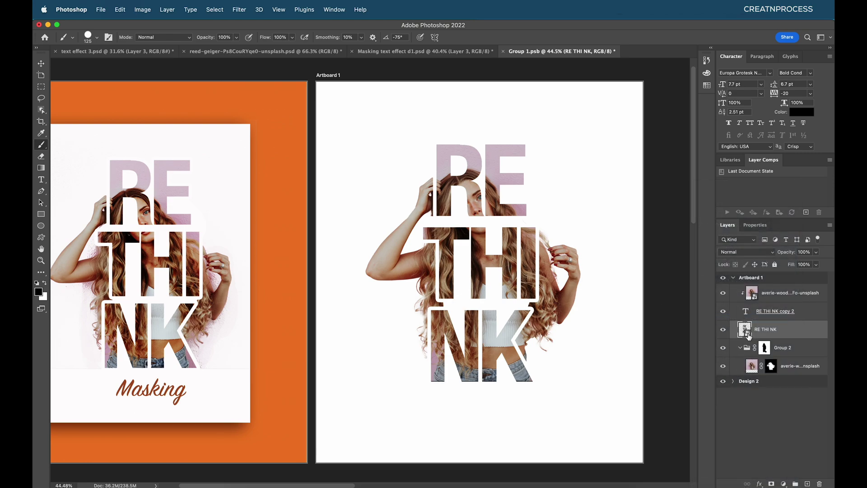
{"action": "left_click", "coordinate": [745, 331], "text": "super"}
{"action": "left_click", "coordinate": [723, 329]}
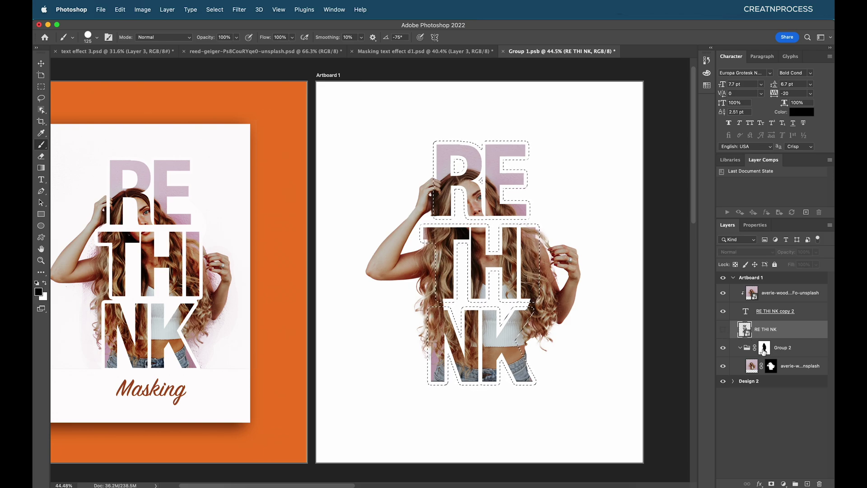
Fill the selected text outline with black on Group 2's mask and deselect.
{"action": "left_click", "coordinate": [765, 350]}
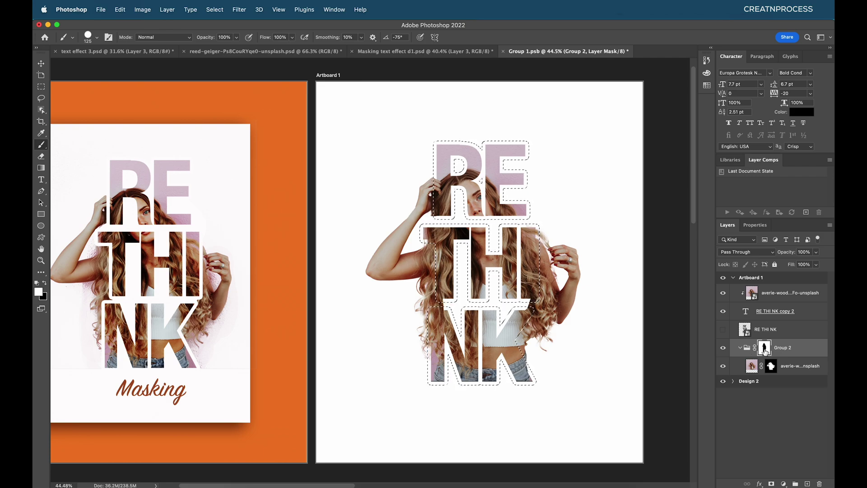
{"action": "left_click", "coordinate": [44, 284]}
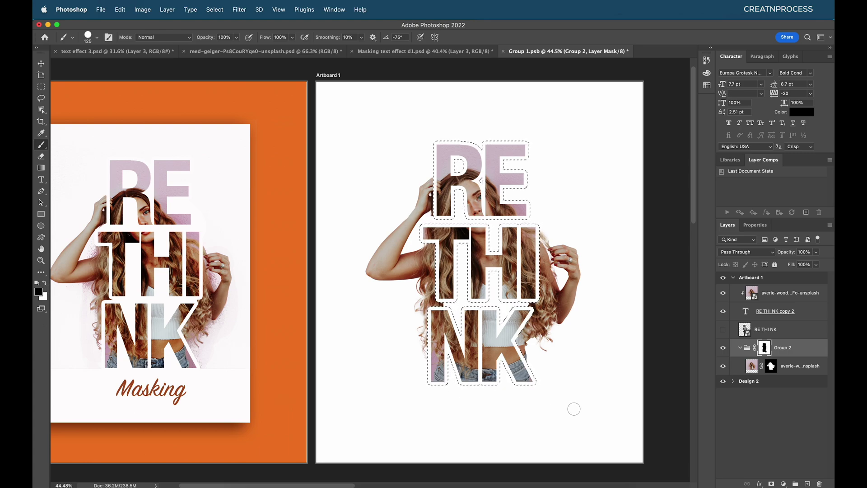
{"action": "key", "text": "super+d"}
Paint black on Group 2's mask over the leftover hair at the left end of the gap between THI and NK.
{"action": "scroll", "coordinate": [486, 290], "scroll_direction": "down", "scroll_amount": 6}
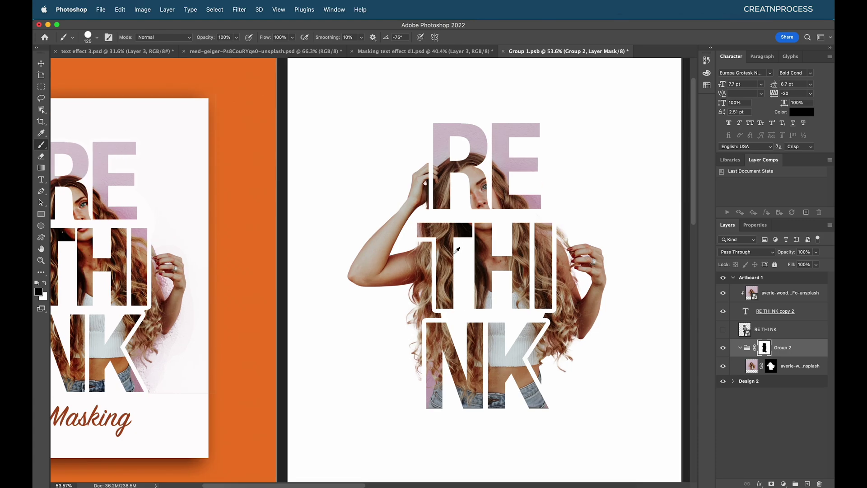
{"action": "scroll", "coordinate": [407, 229], "scroll_direction": "up", "scroll_amount": 5}
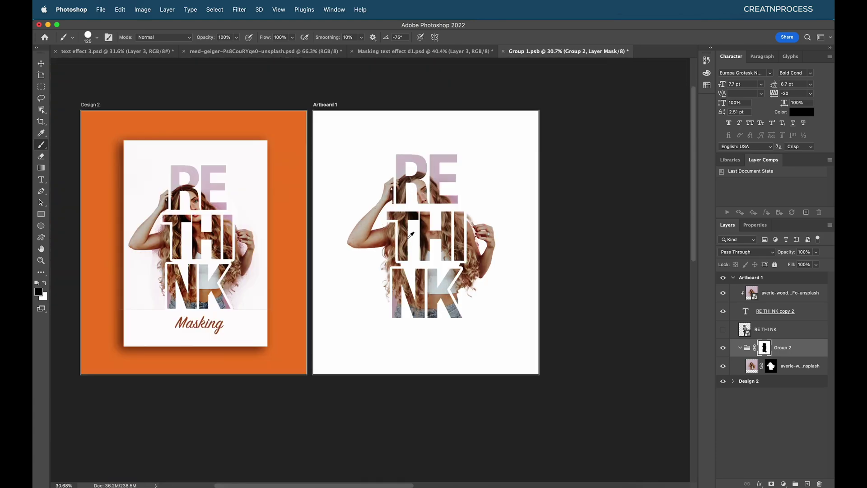
{"action": "scroll", "coordinate": [468, 267], "scroll_direction": "up", "scroll_amount": 4}
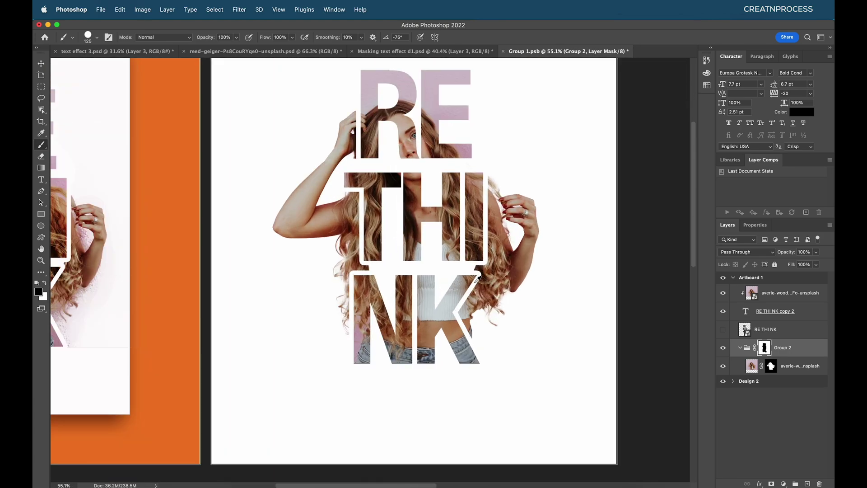
{"action": "scroll", "coordinate": [478, 267], "scroll_direction": "up", "scroll_amount": 4}
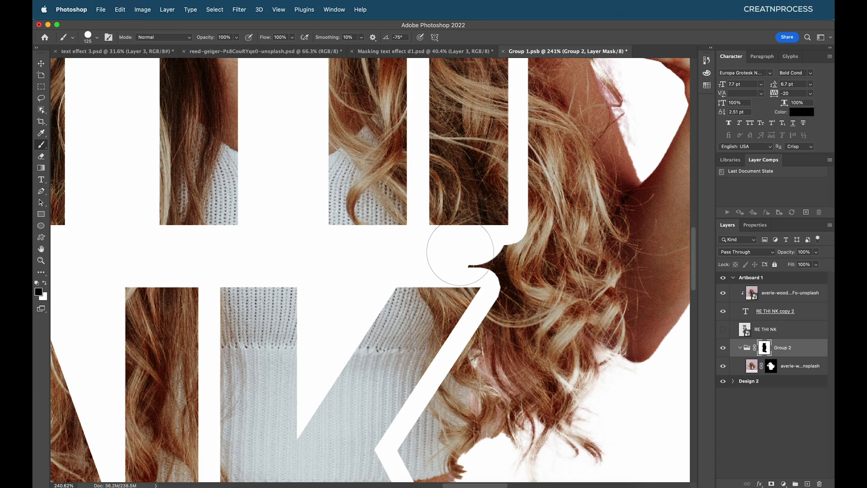
{"action": "scroll", "coordinate": [379, 274], "scroll_direction": "left", "scroll_amount": 10}
{"action": "scroll", "coordinate": [385, 306], "scroll_direction": "up", "scroll_amount": 3}
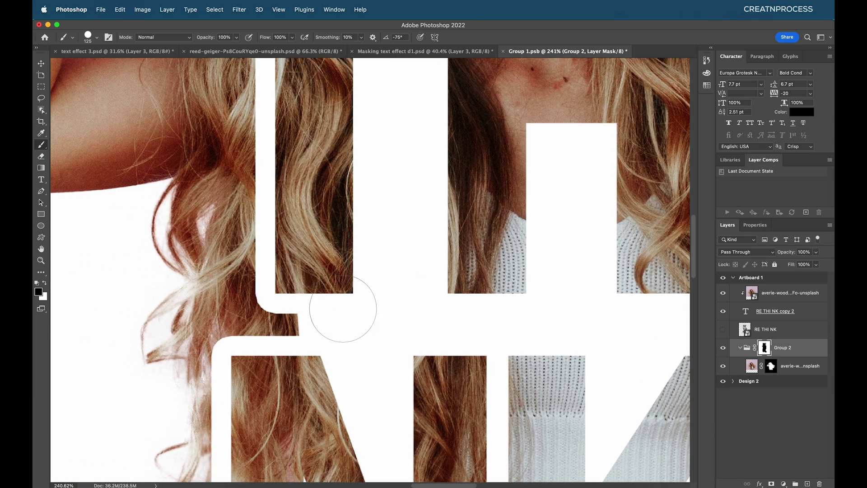
{"action": "mouse_move", "coordinate": [309, 301]}
{"action": "left_mouse_down"}
{"action": "mouse_move", "coordinate": [319, 309]}
{"action": "mouse_move", "coordinate": [312, 345]}
{"action": "mouse_move", "coordinate": [319, 338]}
{"action": "left_mouse_up"}
Examine the masked edges around all three text lines and compare the artwork with Design 2.
{"action": "scroll", "coordinate": [369, 311], "scroll_direction": "up", "scroll_amount": 15}
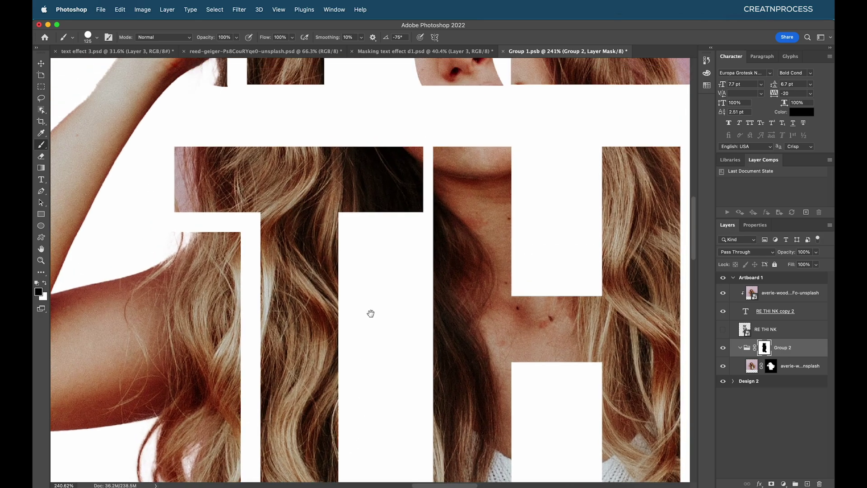
{"action": "scroll", "coordinate": [362, 322], "scroll_direction": "up", "scroll_amount": 3}
{"action": "key", "text": "super+0"}
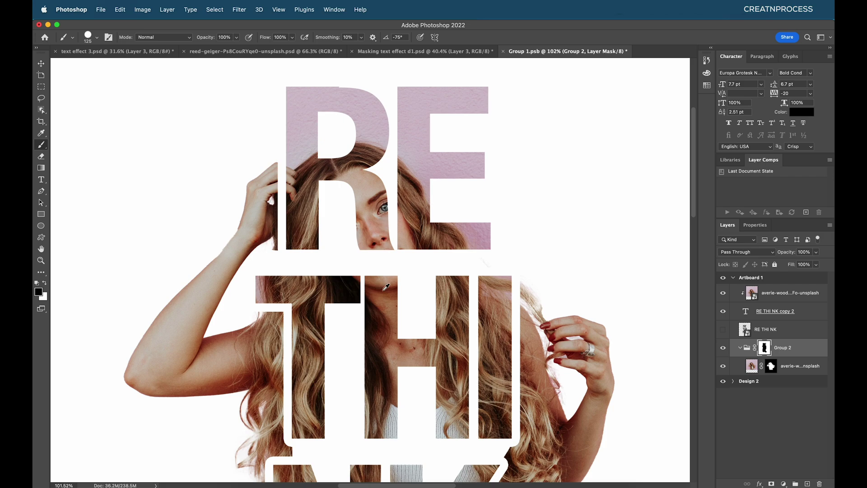
{"action": "scroll", "coordinate": [422, 345], "scroll_direction": "down", "scroll_amount": 10}
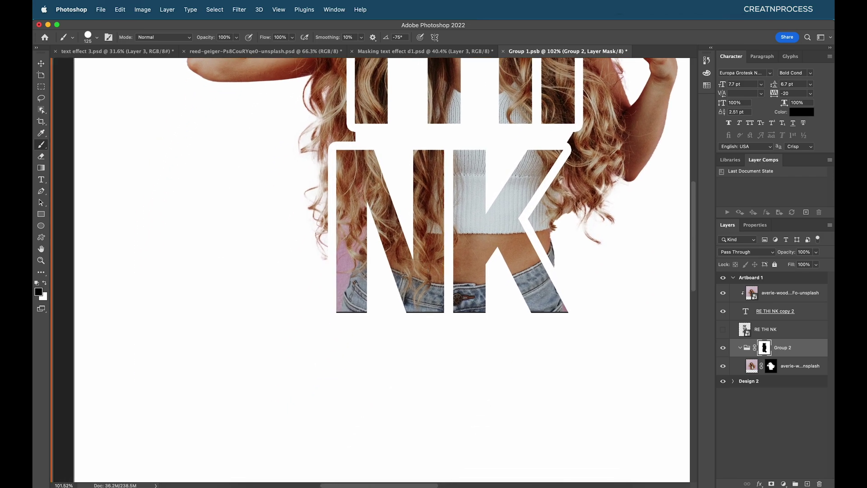
{"action": "scroll", "coordinate": [416, 270], "scroll_direction": "down", "scroll_amount": 3}
{"action": "scroll", "coordinate": [416, 271], "scroll_direction": "down", "scroll_amount": 4}
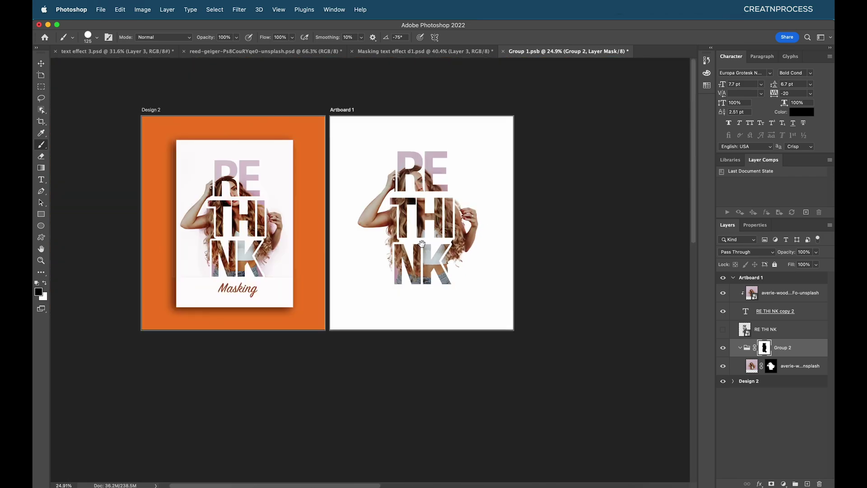
{"action": "scroll", "coordinate": [422, 244], "scroll_direction": "up", "scroll_amount": 4}
{"action": "scroll", "coordinate": [422, 243], "scroll_direction": "down", "scroll_amount": 1}
{"action": "left_click_drag", "start_coordinate": [279, 266], "coordinate": [335, 285]}
Add a Curves adjustment clipped to the portrait and shape an S-curve, lowering the tones near input 82 and raising those near input 168.
{"action": "left_click", "coordinate": [770, 292]}
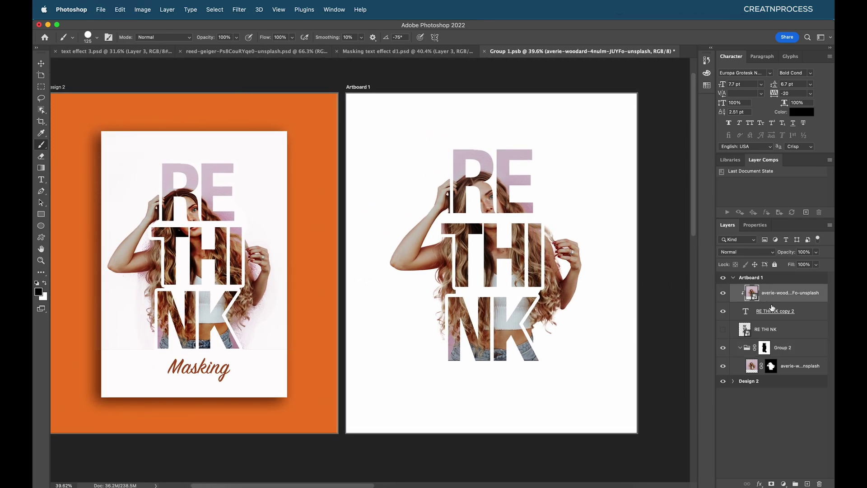
{"action": "left_click", "coordinate": [784, 484]}
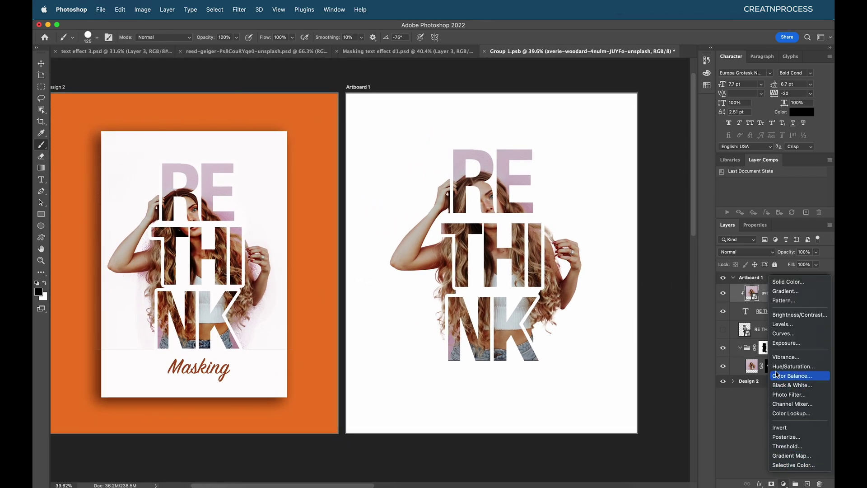
{"action": "left_click", "coordinate": [777, 334]}
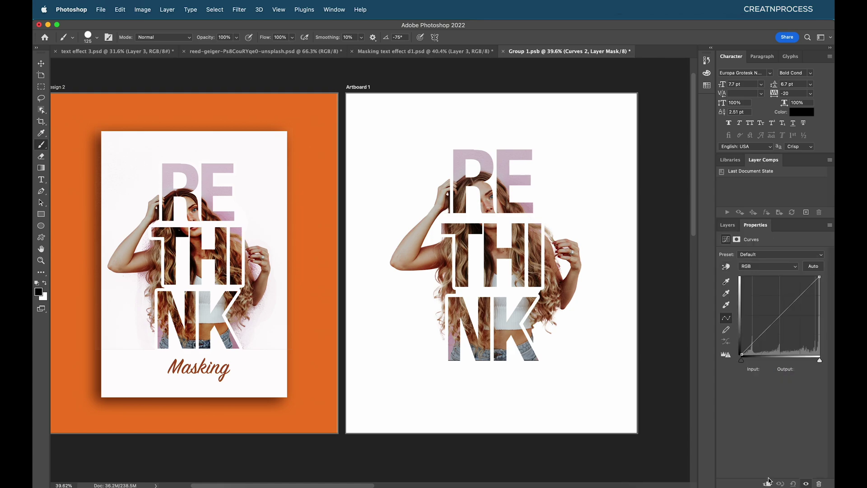
{"action": "left_click_drag", "start_coordinate": [767, 328], "coordinate": [767, 333]}
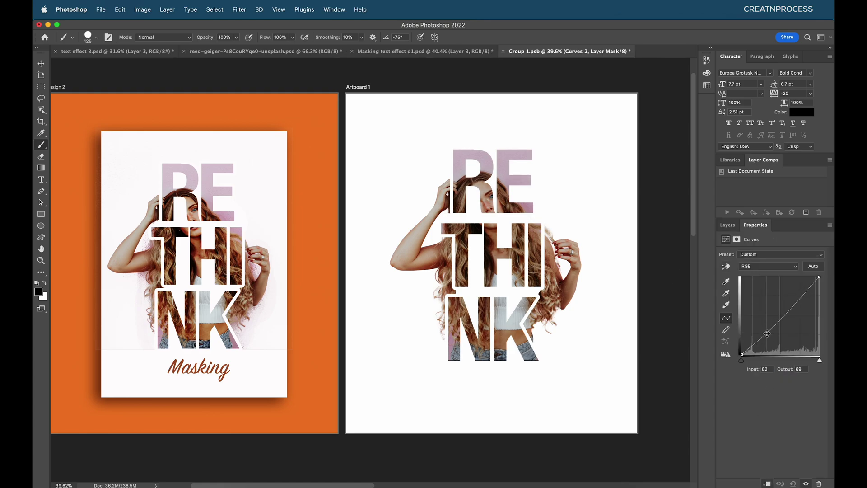
{"action": "left_click_drag", "start_coordinate": [795, 300], "coordinate": [793, 296]}
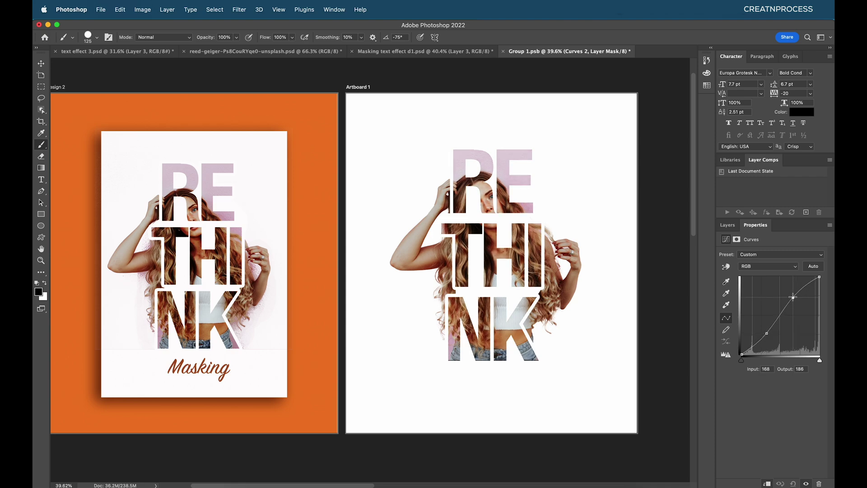
{"action": "left_click_drag", "start_coordinate": [766, 334], "coordinate": [766, 336]}
{"action": "left_click_drag", "start_coordinate": [793, 299], "coordinate": [796, 298]}
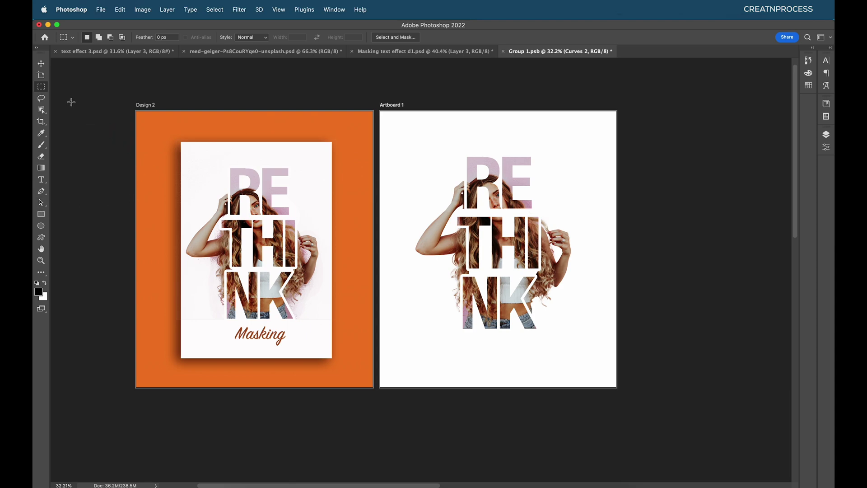
Select the full area of Artboard 1 and fill it with white on a new layer above Curves 2.
{"action": "left_click", "coordinate": [40, 63]}
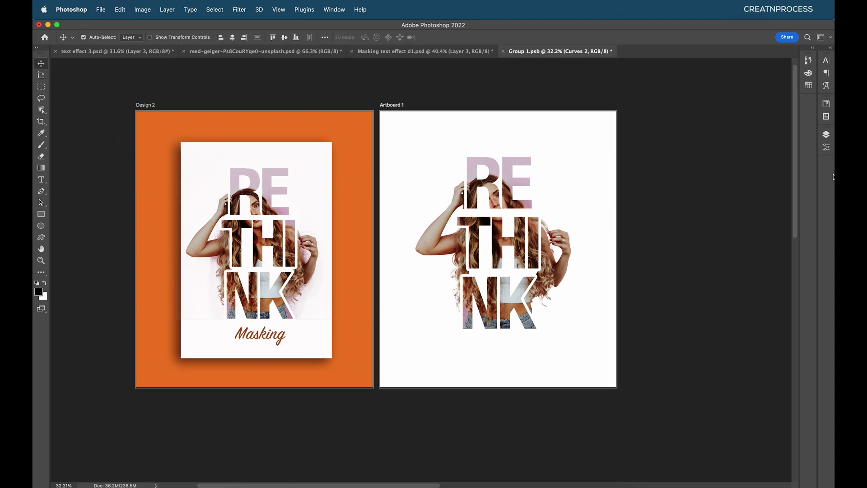
{"action": "left_click", "coordinate": [830, 136]}
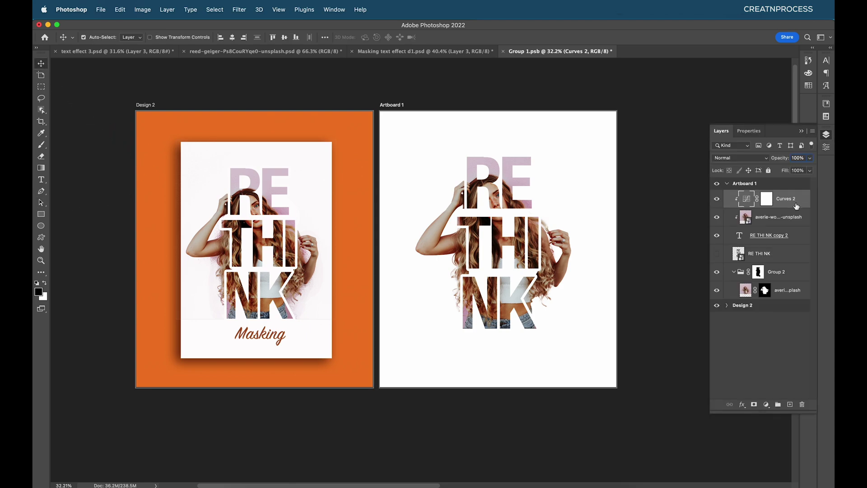
{"action": "left_click", "coordinate": [41, 86]}
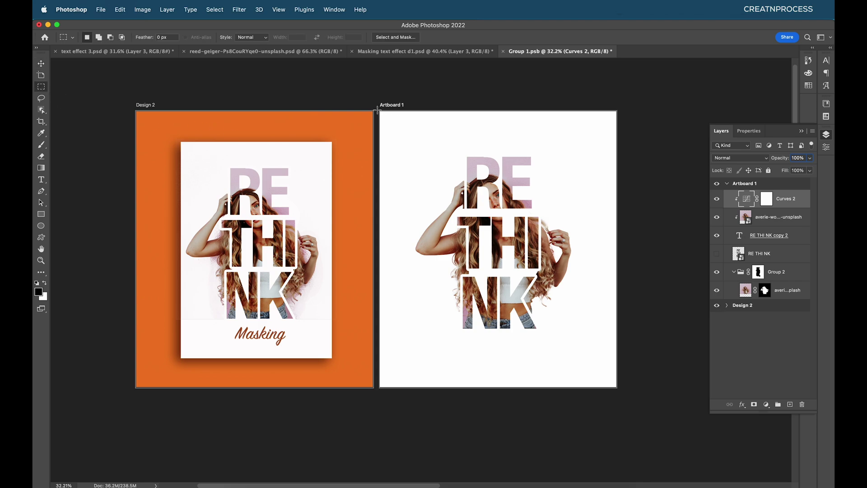
{"action": "left_click_drag", "start_coordinate": [379, 110], "coordinate": [617, 387]}
{"action": "left_click", "coordinate": [789, 404]}
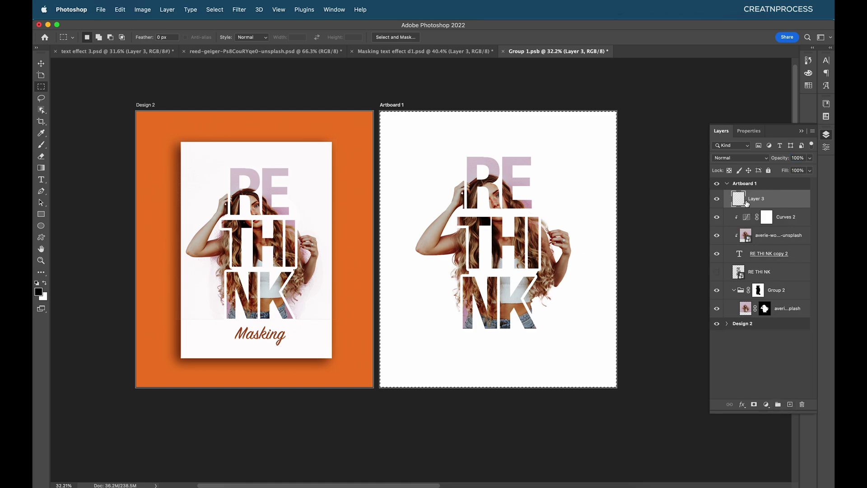
{"action": "key", "text": "super+BackSpace"}
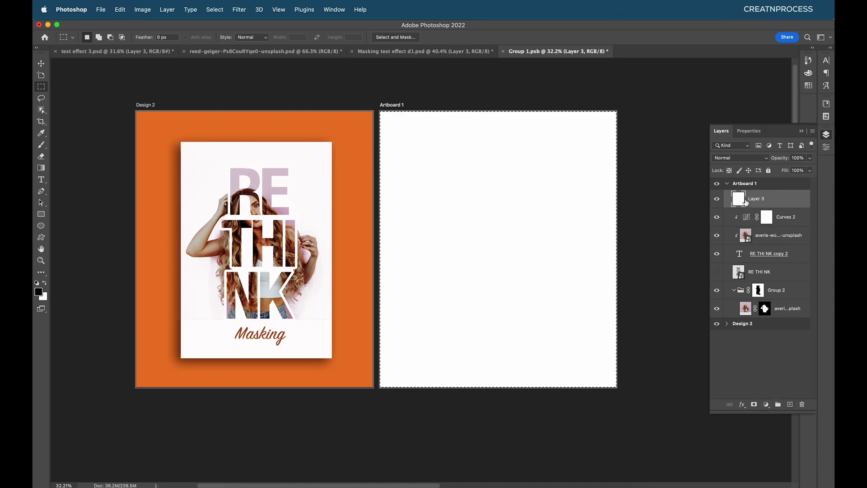
Give the white full-artboard layer an orange f07d24 Color Overlay sampled from Design 2's background and move it below Group 2.
{"action": "double_click", "coordinate": [793, 208]}
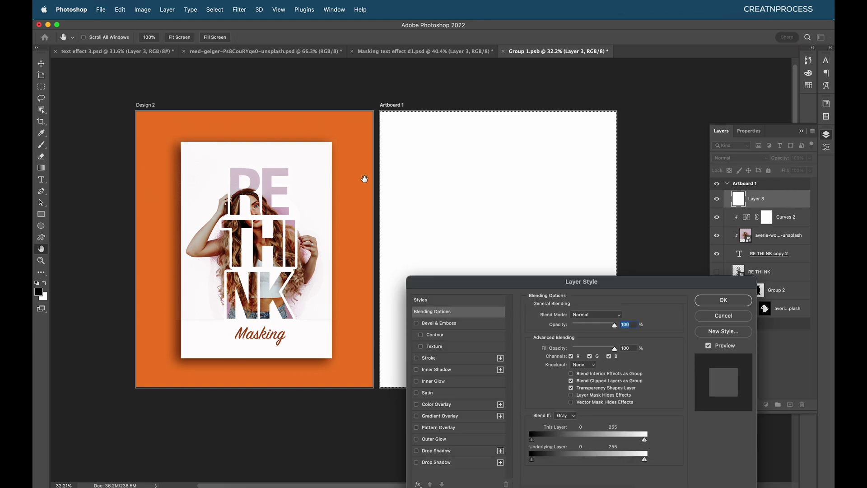
{"action": "left_click", "coordinate": [438, 404]}
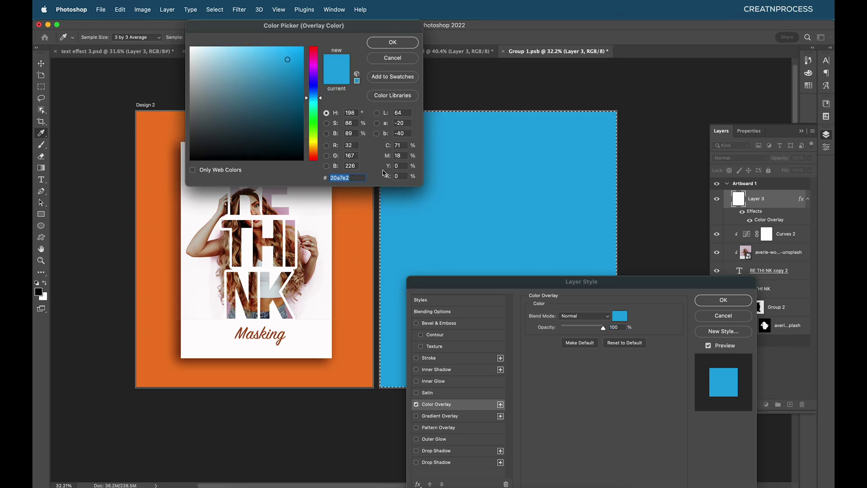
{"action": "left_click", "coordinate": [369, 208]}
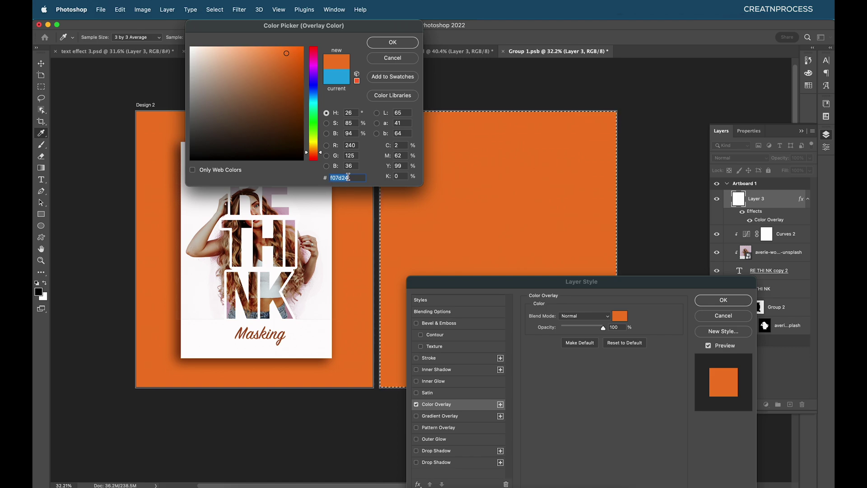
{"action": "left_click", "coordinate": [391, 44]}
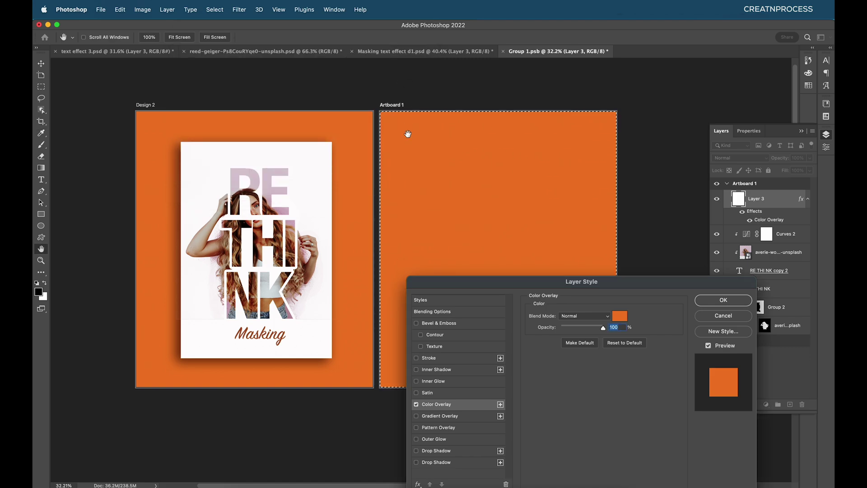
{"action": "left_click", "coordinate": [722, 300]}
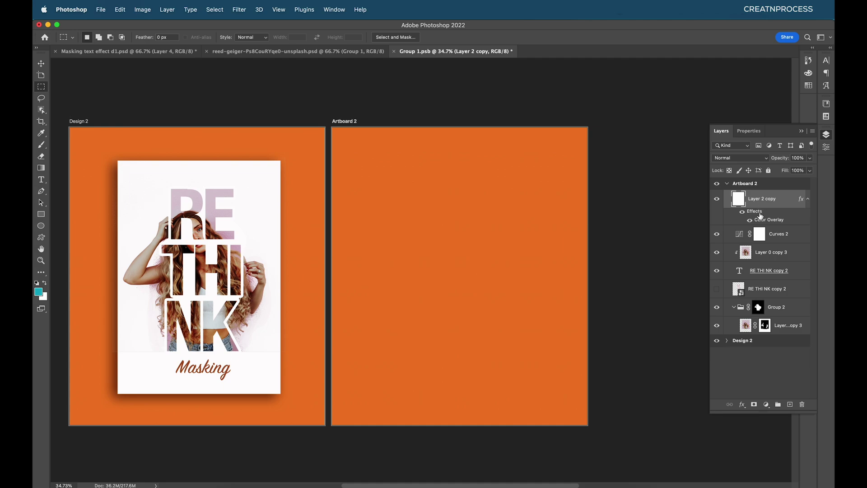
{"action": "left_click", "coordinate": [734, 310]}
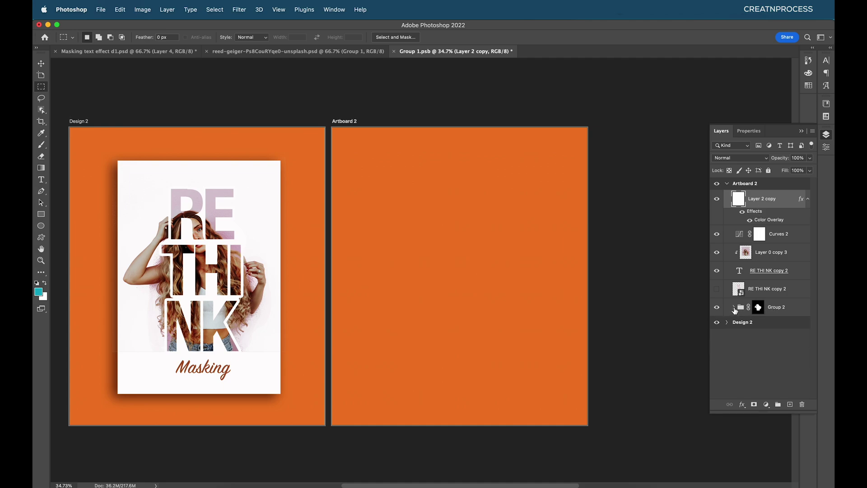
{"action": "left_click_drag", "start_coordinate": [770, 200], "coordinate": [774, 333]}
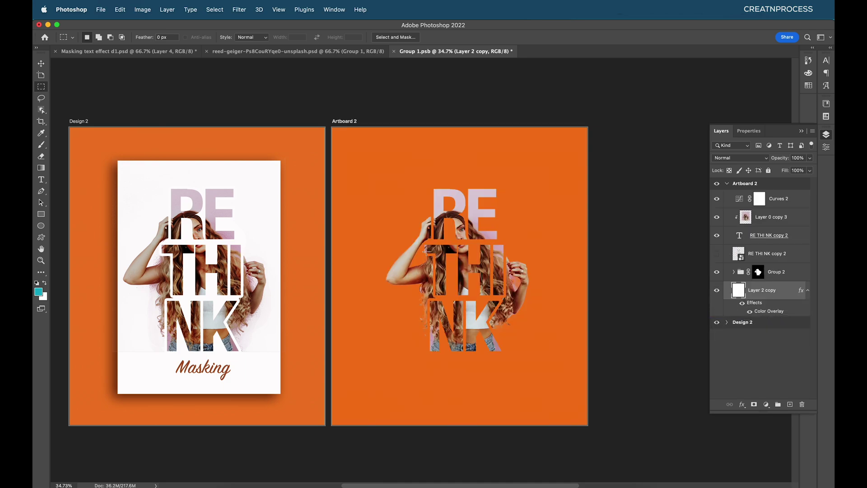
Select a portrait-format rectangle around the artwork and fill it with white on a new layer directly above the orange background.
{"action": "scroll", "coordinate": [427, 251], "scroll_direction": "down", "scroll_amount": 2}
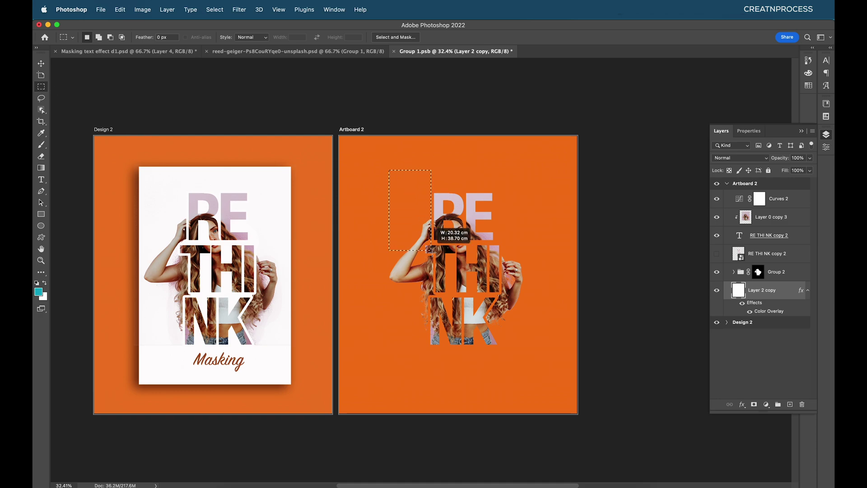
{"action": "left_click_drag", "start_coordinate": [380, 167], "coordinate": [532, 388]}
{"action": "key", "text": "space"}
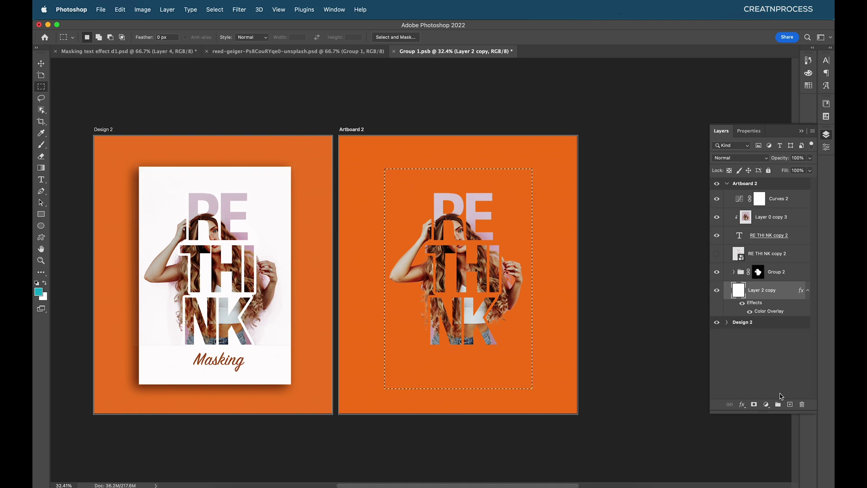
{"action": "left_click", "coordinate": [789, 404]}
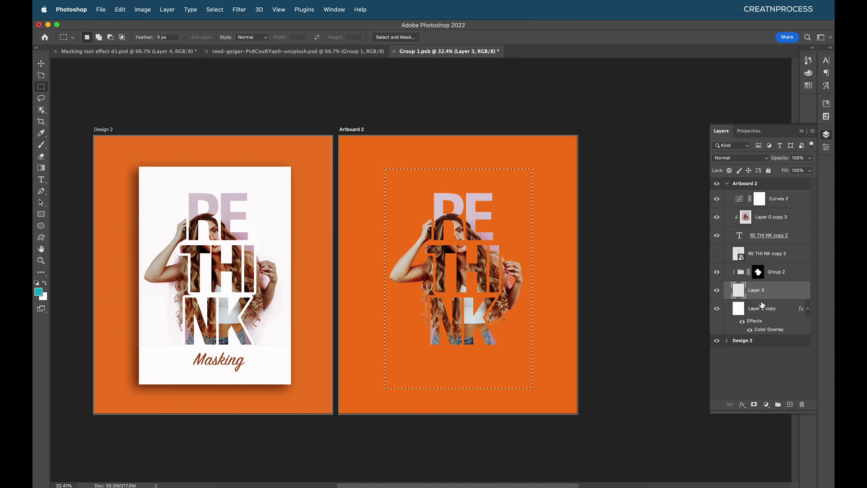
{"action": "key", "text": "alt+BackSpace"}
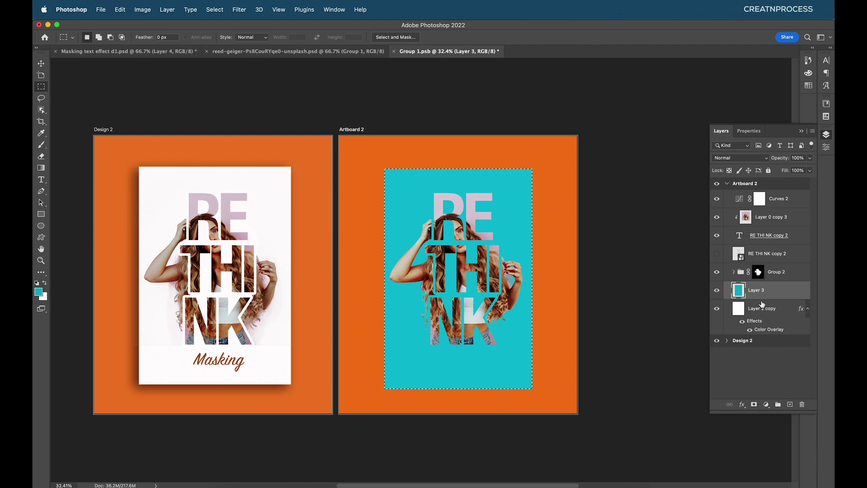
{"action": "left_click", "coordinate": [46, 283]}
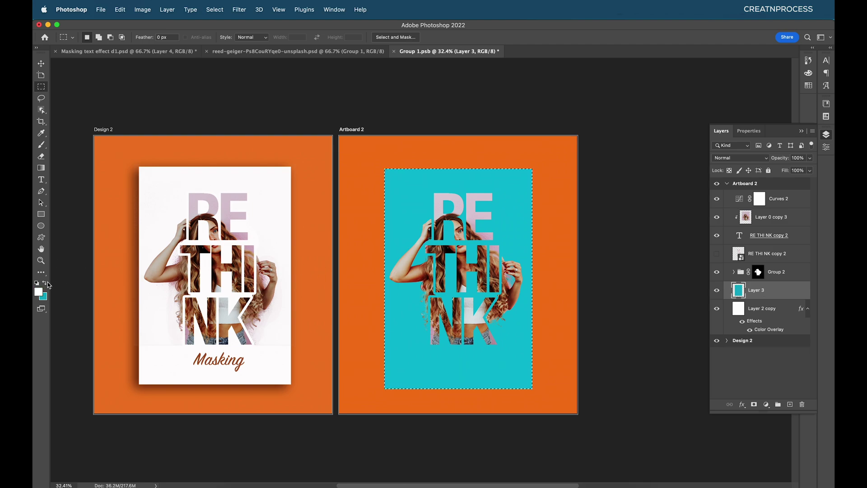
{"action": "key", "text": "alt+BackSpace"}
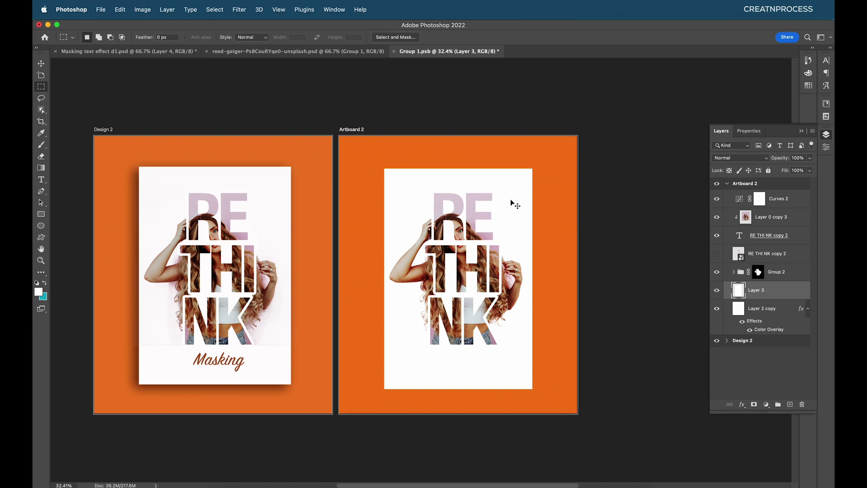
Transform the white poster rectangle, widening it to 101.80% at its right edge and slightly raising its bottom edge.
{"action": "key", "text": "ctrl+t"}
{"action": "left_click_drag", "start_coordinate": [532, 281], "coordinate": [535, 281]}
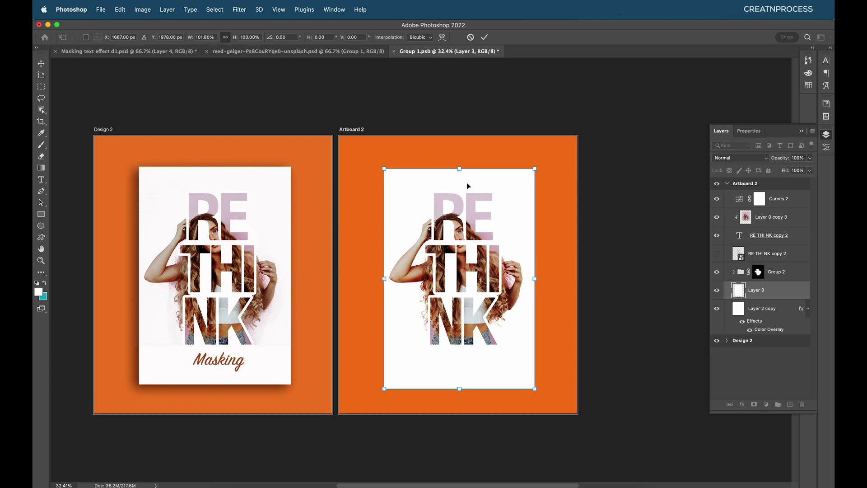
{"action": "left_click_drag", "start_coordinate": [462, 168], "coordinate": [462, 168]}
{"action": "left_click_drag", "start_coordinate": [460, 387], "coordinate": [460, 385]}
{"action": "key", "text": "Return"}
{"action": "key", "text": "m"}
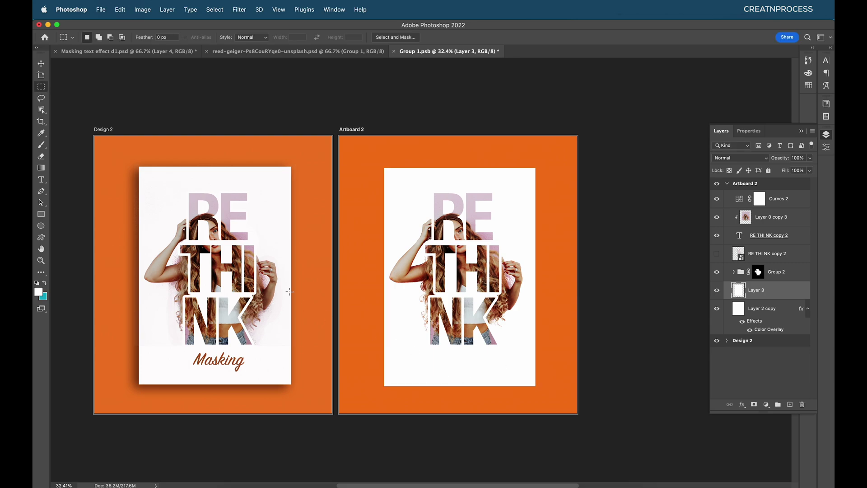
Add a dark brown 552a08 Drop Shadow in Multiply mode to the white poster rectangle and fine-tune its opacity and spread of blur.
{"action": "double_click", "coordinate": [798, 297]}
{"action": "left_click", "coordinate": [512, 195]}
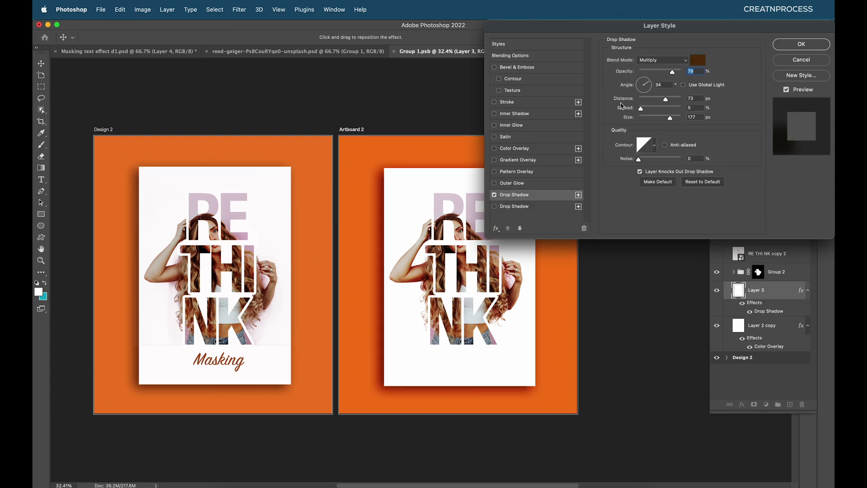
{"action": "left_click", "coordinate": [699, 62]}
{"action": "left_click", "coordinate": [356, 352]}
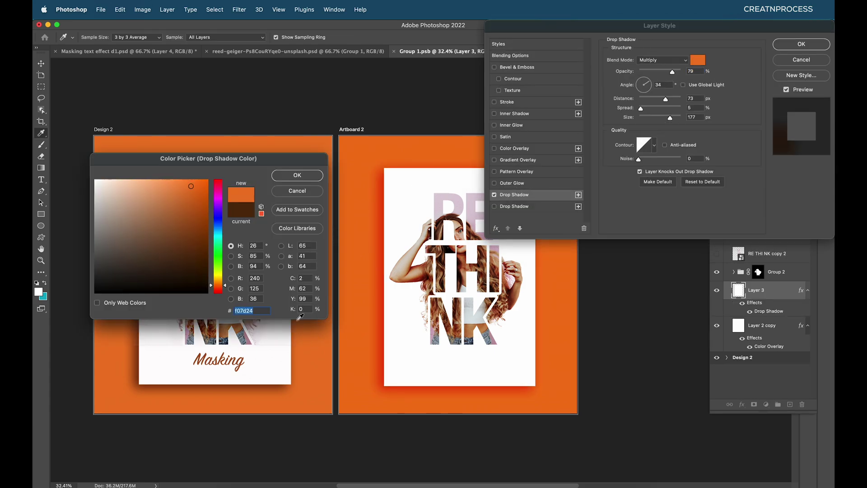
{"action": "left_click_drag", "start_coordinate": [201, 224], "coordinate": [198, 255]}
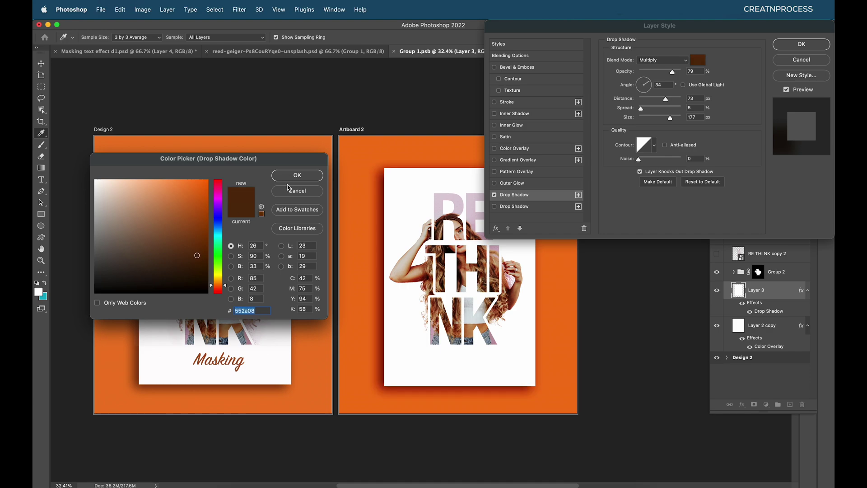
{"action": "left_click", "coordinate": [294, 176]}
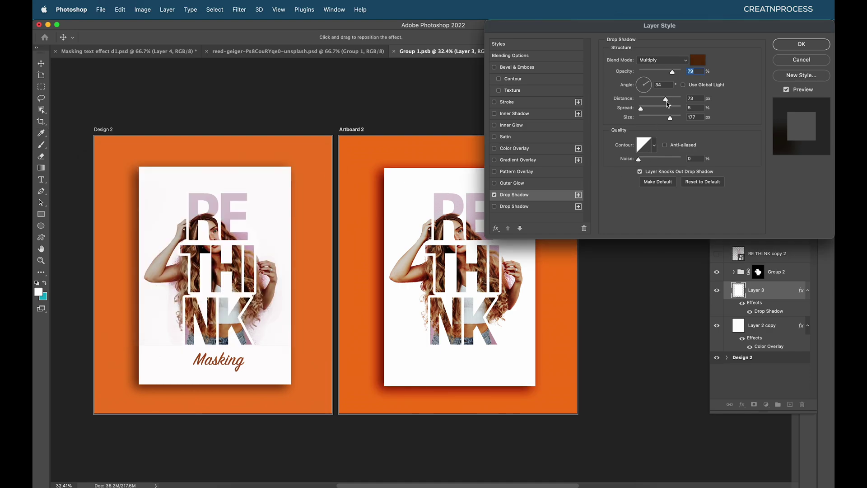
{"action": "mouse_move", "coordinate": [667, 104]}
{"action": "left_mouse_down"}
{"action": "mouse_move", "coordinate": [654, 120]}
{"action": "mouse_move", "coordinate": [663, 119]}
{"action": "mouse_move", "coordinate": [664, 101]}
{"action": "mouse_move", "coordinate": [671, 119]}
{"action": "left_mouse_up"}
{"action": "left_click_drag", "start_coordinate": [669, 72], "coordinate": [673, 73]}
{"action": "left_click", "coordinate": [788, 45]}
Copy the Masking text from Design 2 onto the new artboard's white poster, centred below NK.
{"action": "scroll", "coordinate": [452, 141], "scroll_direction": "up", "scroll_amount": 1}
{"action": "left_click", "coordinate": [41, 63]}
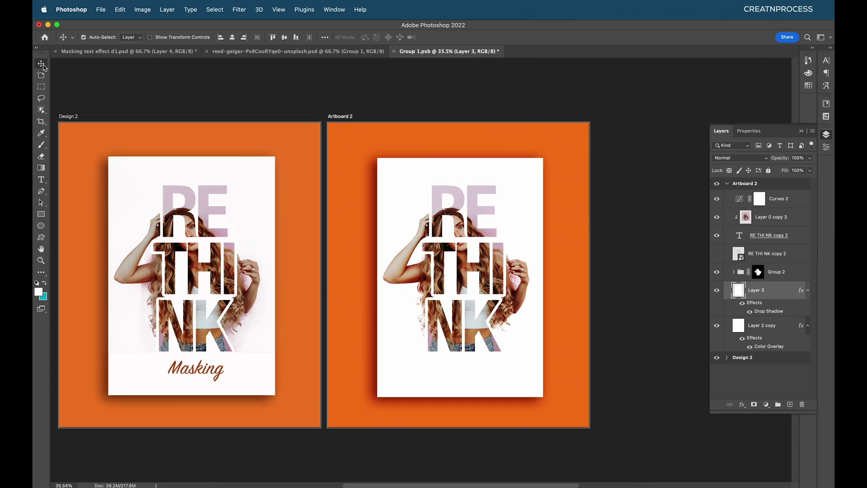
{"action": "left_click", "coordinate": [181, 372]}
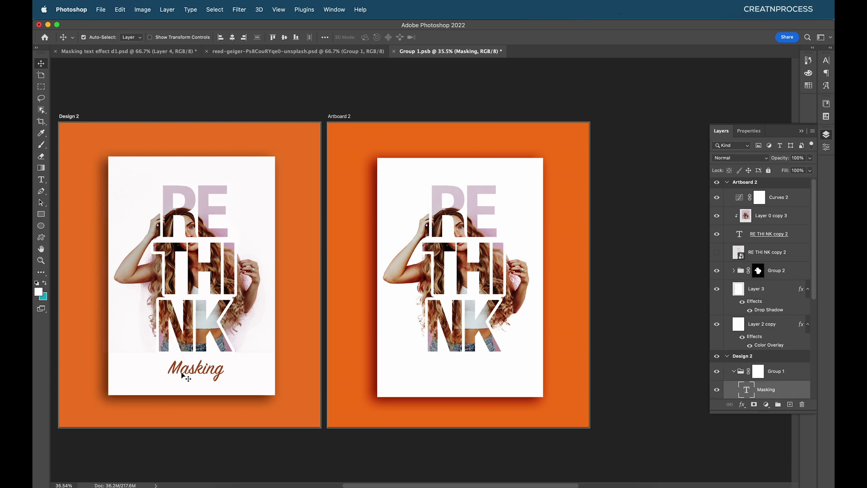
{"action": "left_click_drag", "start_coordinate": [181, 375], "coordinate": [450, 382]}
{"action": "scroll", "coordinate": [495, 367], "scroll_direction": "down", "scroll_amount": 2}
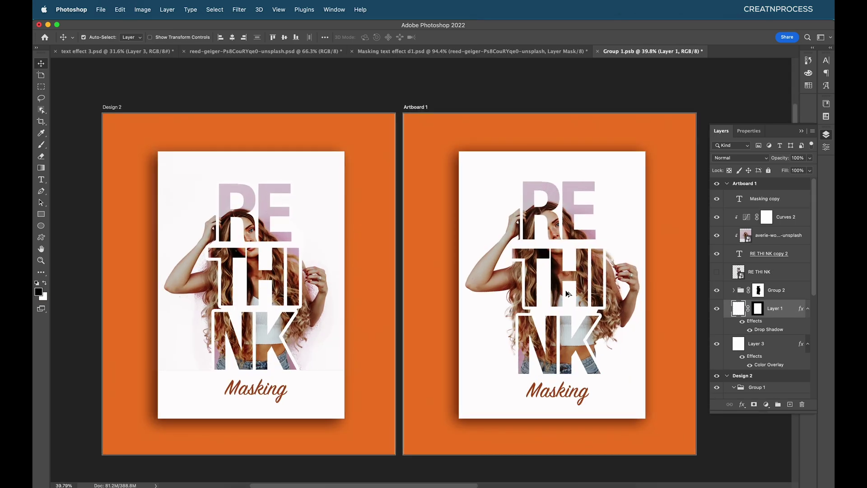
Deepen the shadows in the Curves 2 adjustment by lowering the curve's dark-tone point.
{"action": "double_click", "coordinate": [747, 218]}
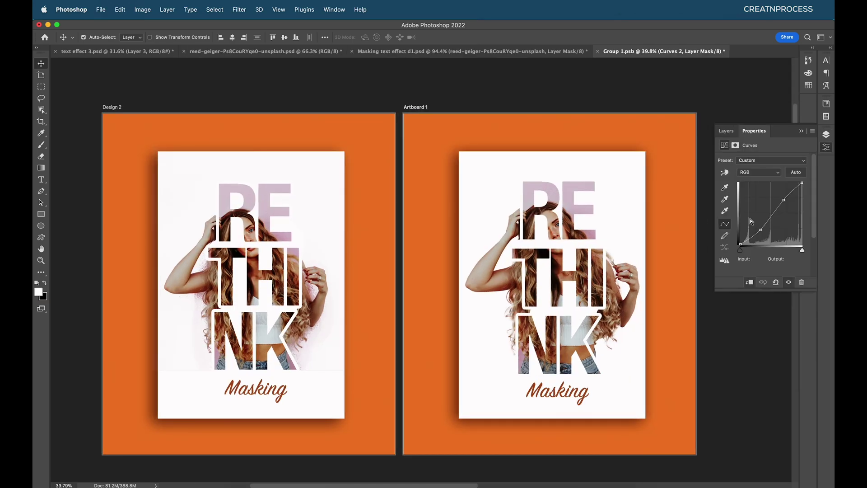
{"action": "left_click", "coordinate": [783, 200]}
{"action": "left_click_drag", "start_coordinate": [760, 229], "coordinate": [757, 233]}
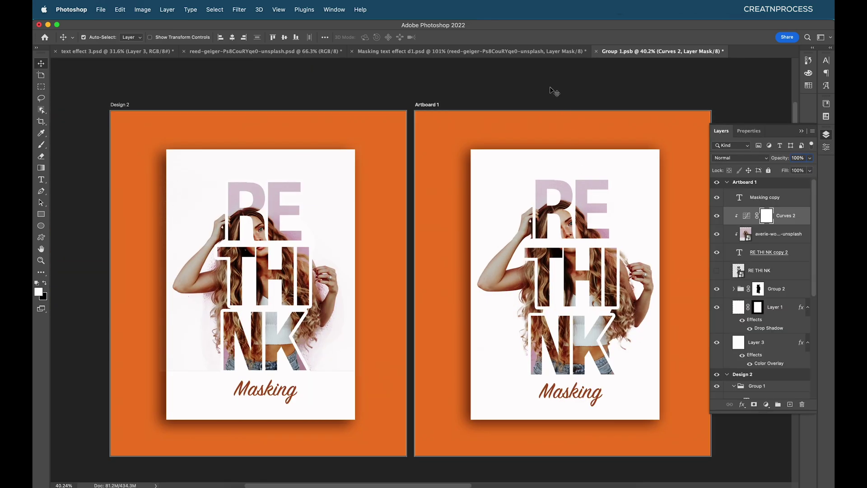
Compare the finished blue Tutorial and orange Masking posters across their documents and view the combined cover design at full fit.
{"action": "left_click", "coordinate": [538, 52]}
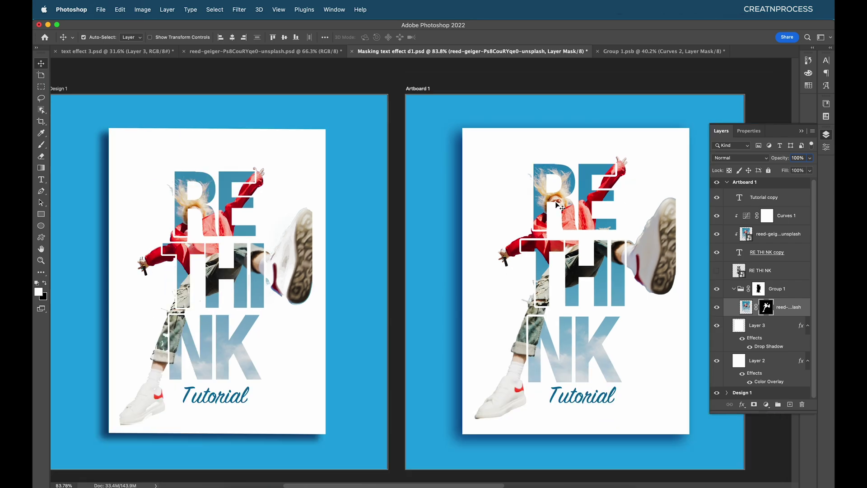
{"action": "left_click", "coordinate": [661, 51]}
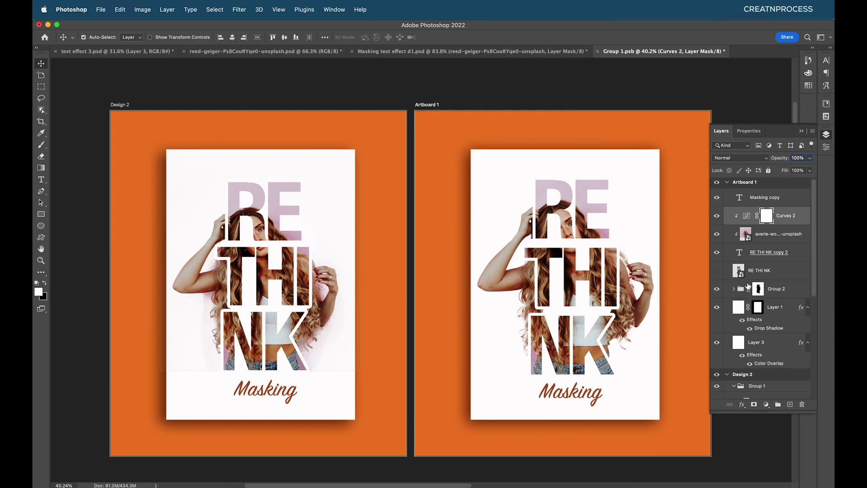
{"action": "left_click", "coordinate": [41, 75]}
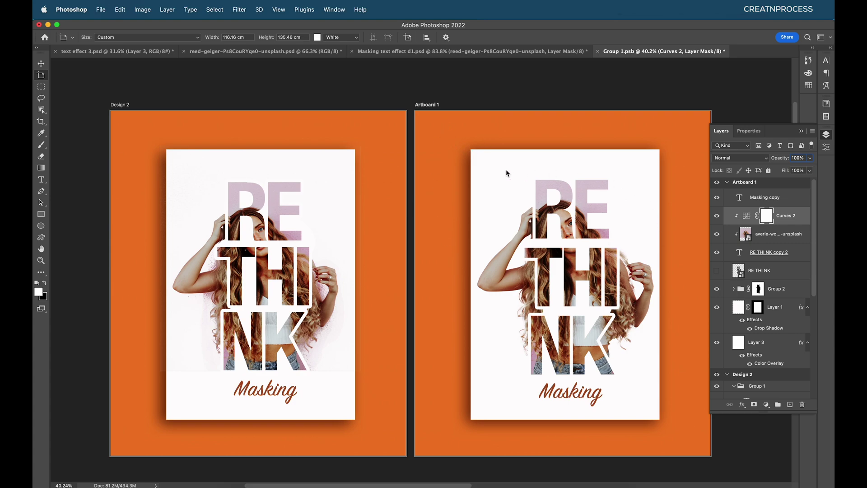
{"action": "left_click", "coordinate": [492, 51]}
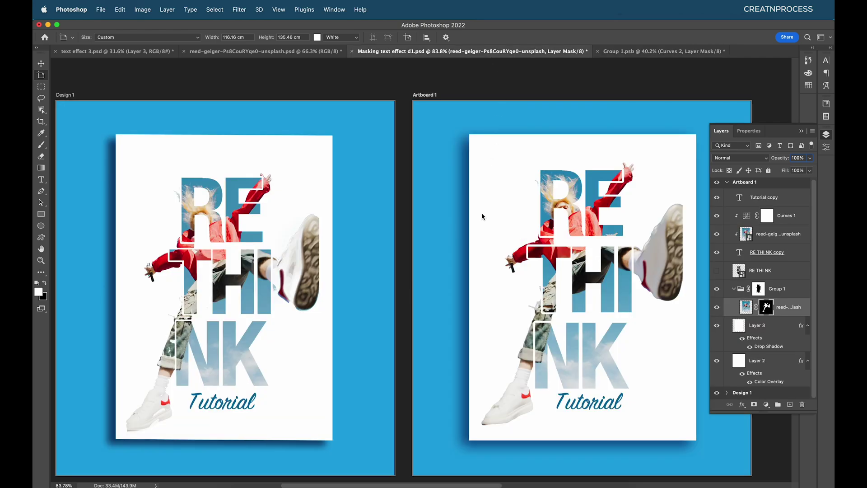
{"action": "left_click", "coordinate": [305, 52]}
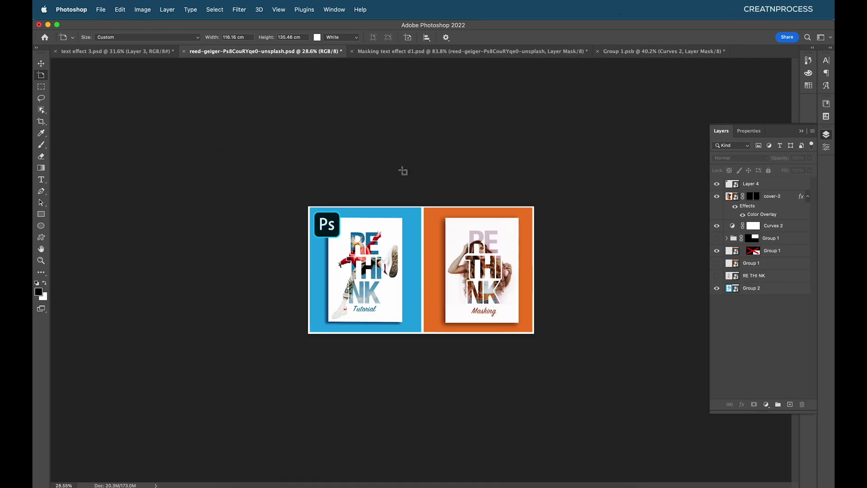
{"action": "key", "text": "super+0"}
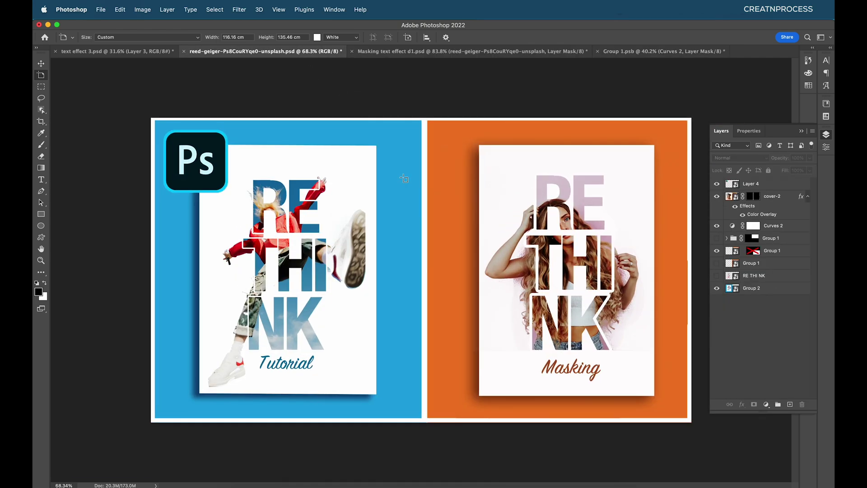